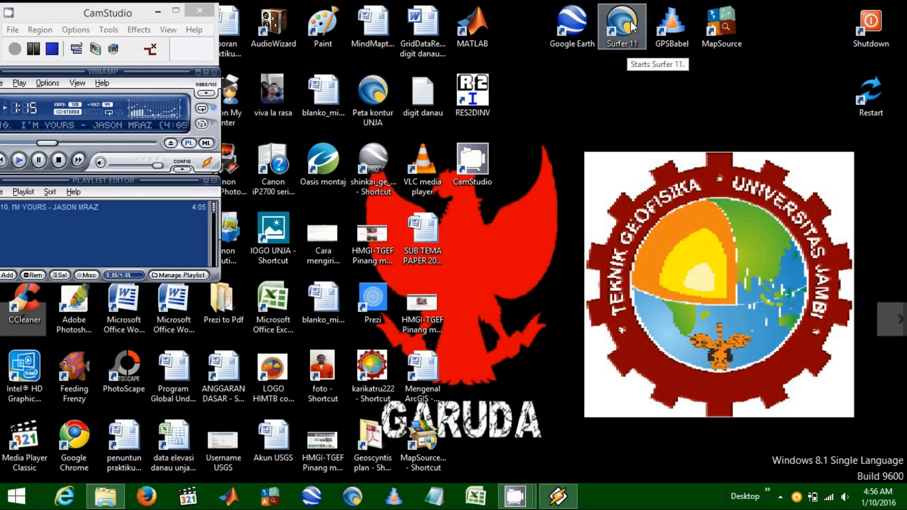
key("XF86AudioLowerVolume")
key("XF86AudioLowerVolume")
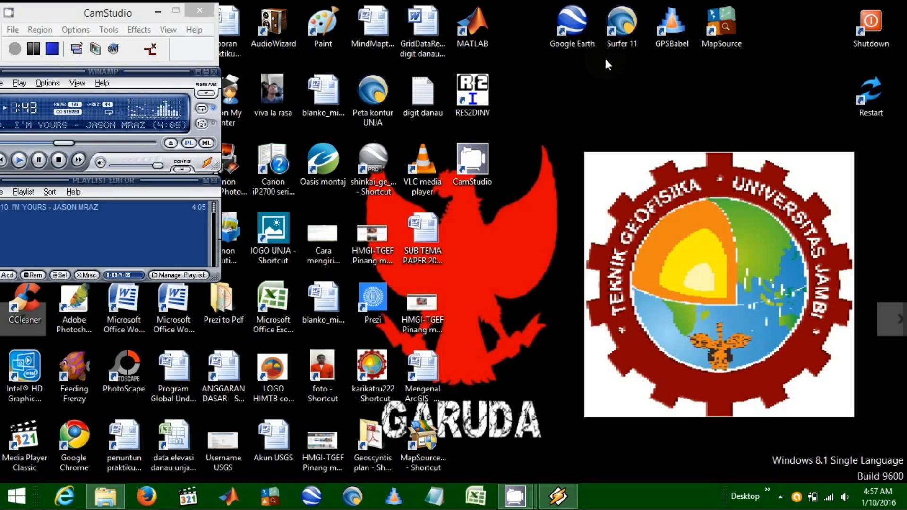
- Launch Google Earth and dismiss the start-up tip and the Go on Safari pop-up
left_click(568, 36)
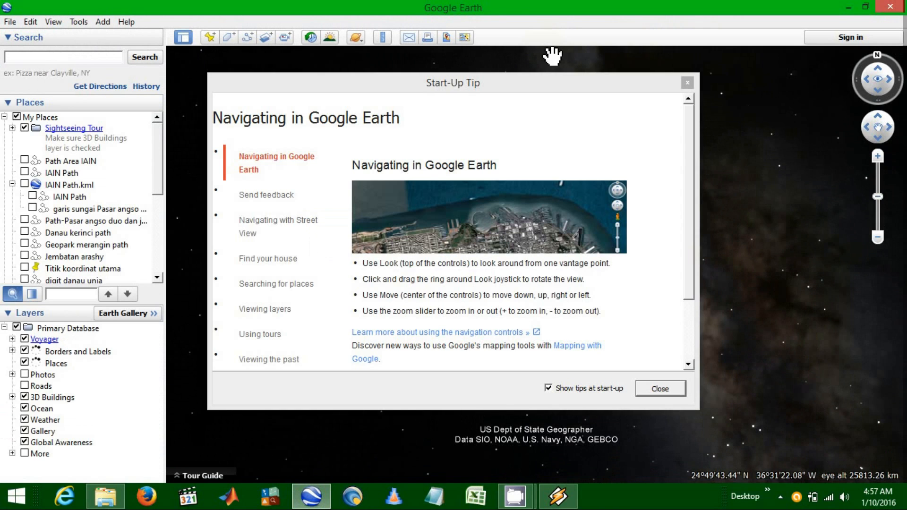
left_click(688, 83)
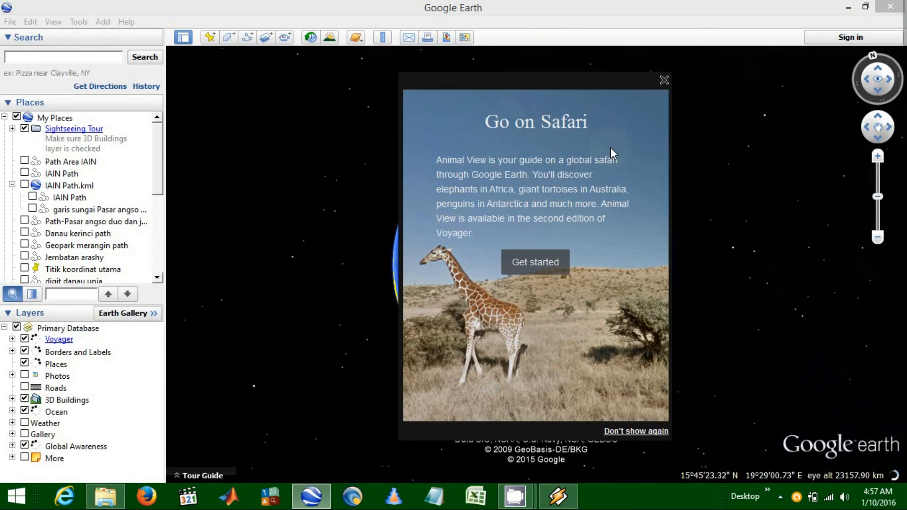
left_click(663, 81)
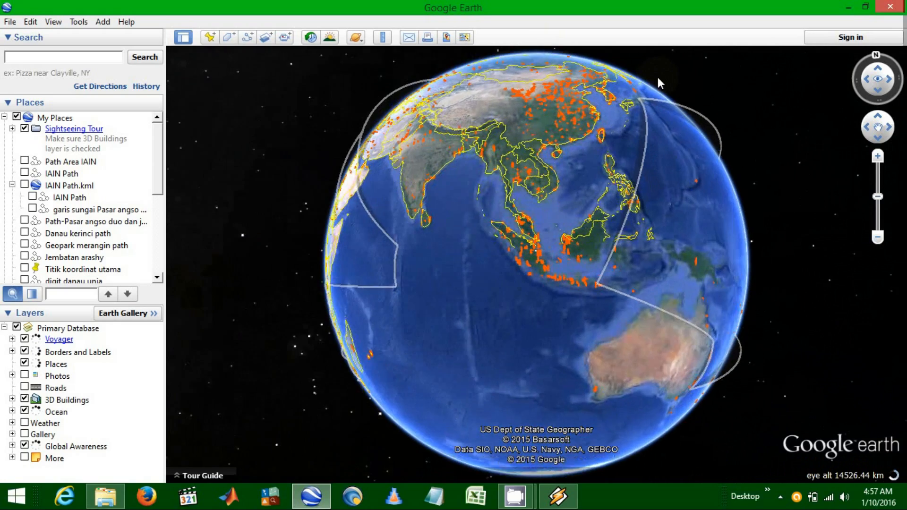
- Lower the computer's audio volume
key("XF86AudioLowerVolume")
key("XF86AudioLowerVolume")
key("XF86AudioLowerVolume")
key("XF86AudioLowerVolume")
key("XF86AudioLowerVolume")
key("XF86AudioLowerVolume")
key("XF86AudioLowerVolume")
key("XF86AudioLowerVolume")
key("XF86AudioLowerVolume")
key("XF86AudioLowerVolume")
key("XF86AudioLowerVolume")
key("XF86AudioLowerVolume")
key("XF86AudioLowerVolume")
key("XF86AudioLowerVolume")
key("XF86AudioLowerVolume")
key("XF86AudioLowerVolume")
key("XF86AudioLowerVolume")
key("XF86AudioLowerVolume")
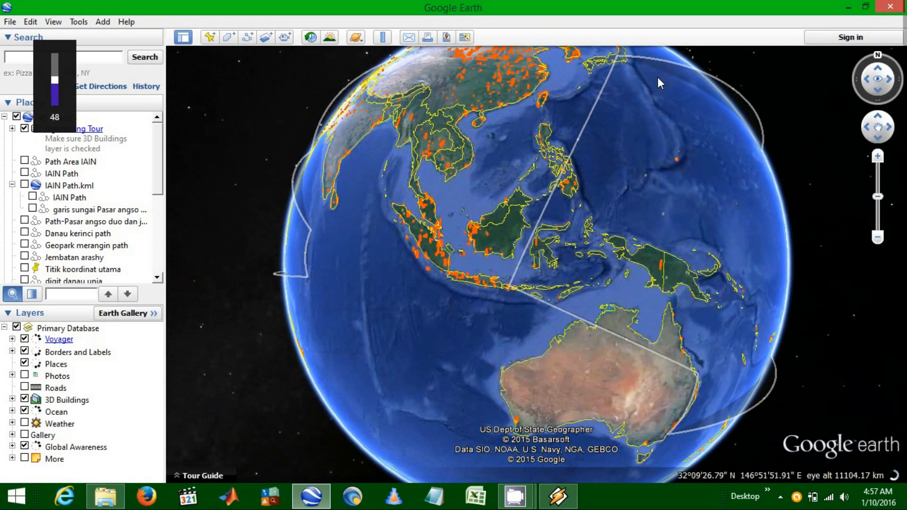
key("XF86AudioLowerVolume")
key("XF86AudioLowerVolume")
key("XF86AudioLowerVolume")
key("XF86AudioLowerVolume")
key("XF86AudioLowerVolume")
key("XF86AudioLowerVolume")
key("XF86AudioLowerVolume")
key("XF86AudioLowerVolume")
key("XF86AudioLowerVolume")
key("XF86AudioLowerVolume")
key("XF86AudioLowerVolume")
key("XF86AudioLowerVolume")
key("XF86AudioLowerVolume")
key("XF86AudioLowerVolume")
key("XF86AudioLowerVolume")
key("XF86AudioLowerVolume")
key("XF86AudioLowerVolume")
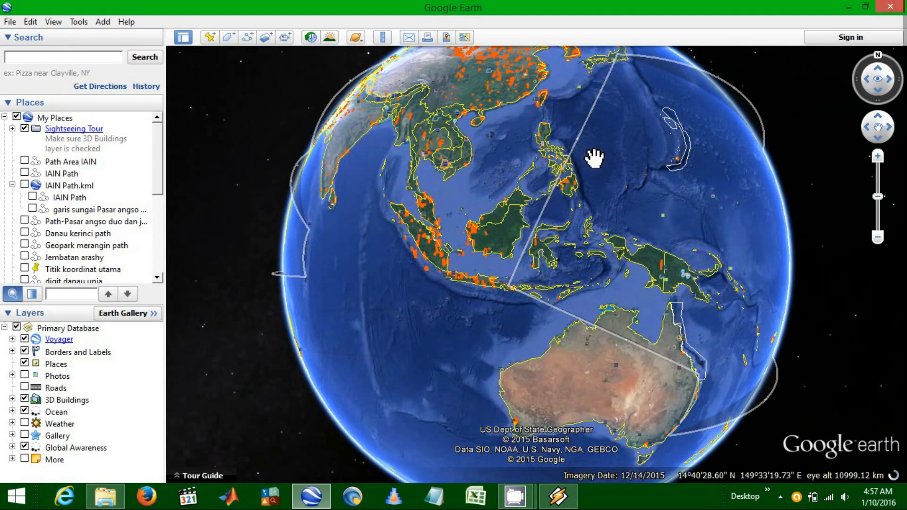
- Search for the suggested place "Tanjung Jabung Timur, Jambi" and fly to it
left_click_drag(487, 199, 446, 201)
left_click_drag(588, 181, 602, 231)
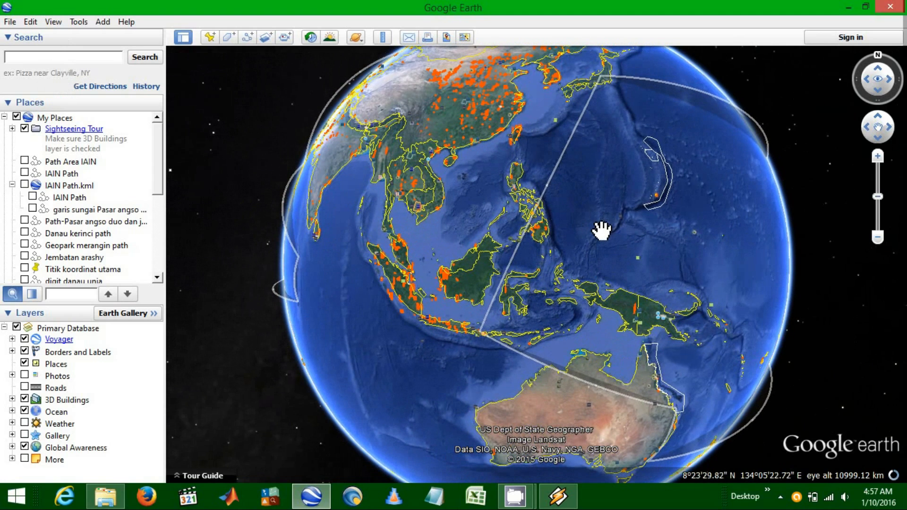
left_click_drag(158, 148, 173, 135)
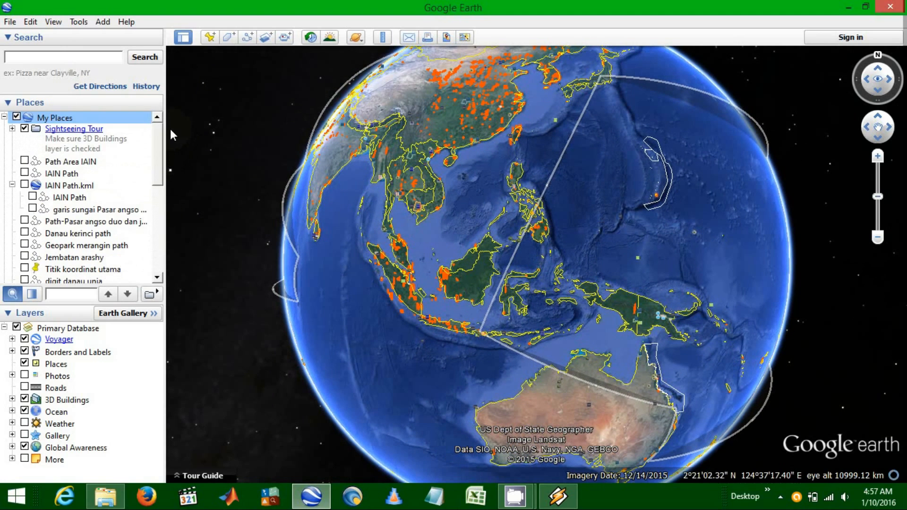
left_click(72, 59)
left_click_drag(446, 220, 512, 247)
left_click_drag(439, 308, 496, 274)
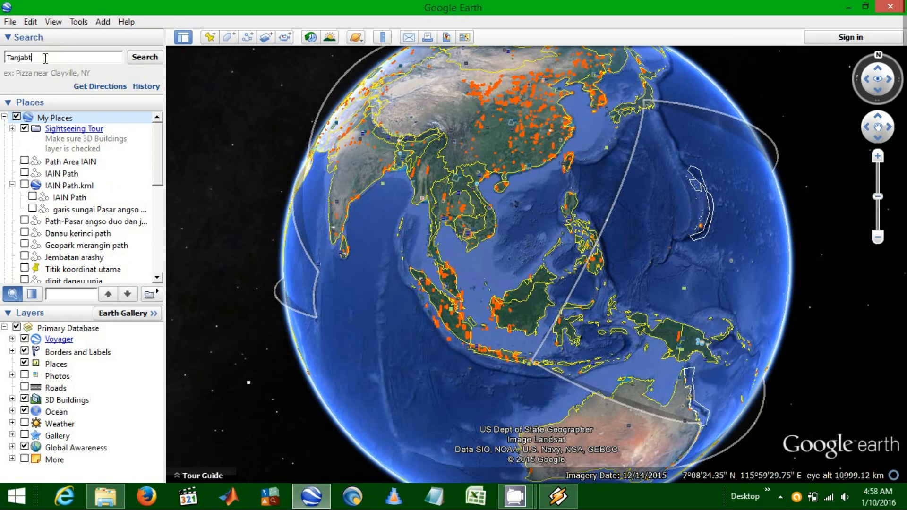
key("BackSpace")
key("BackSpace")
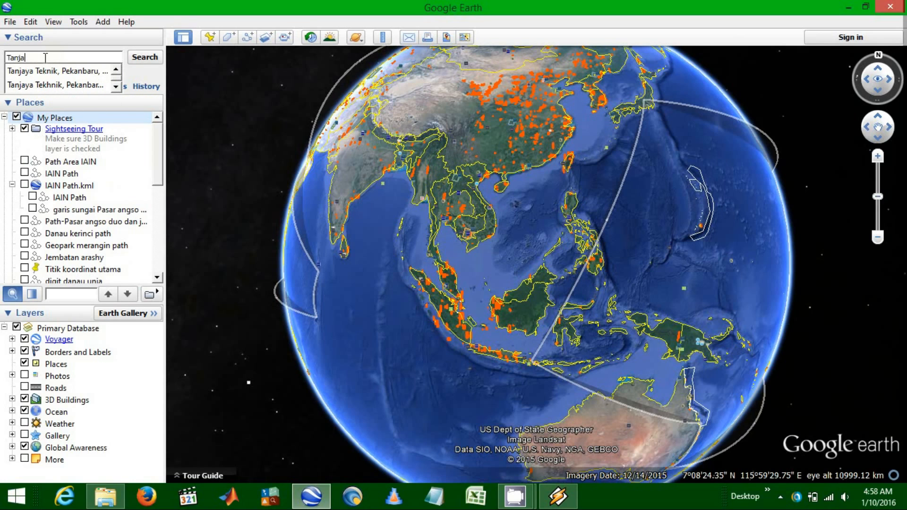
key("BackSpace")
type("u")
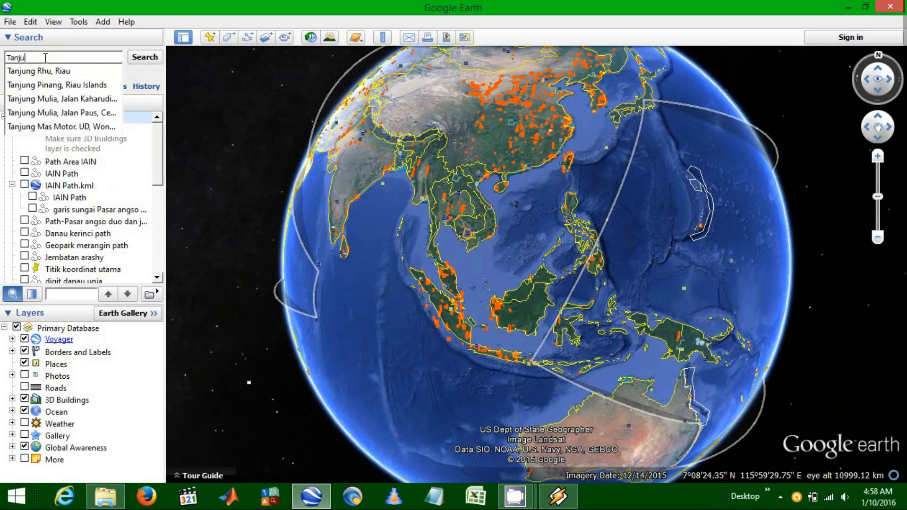
type("ng jabung ")
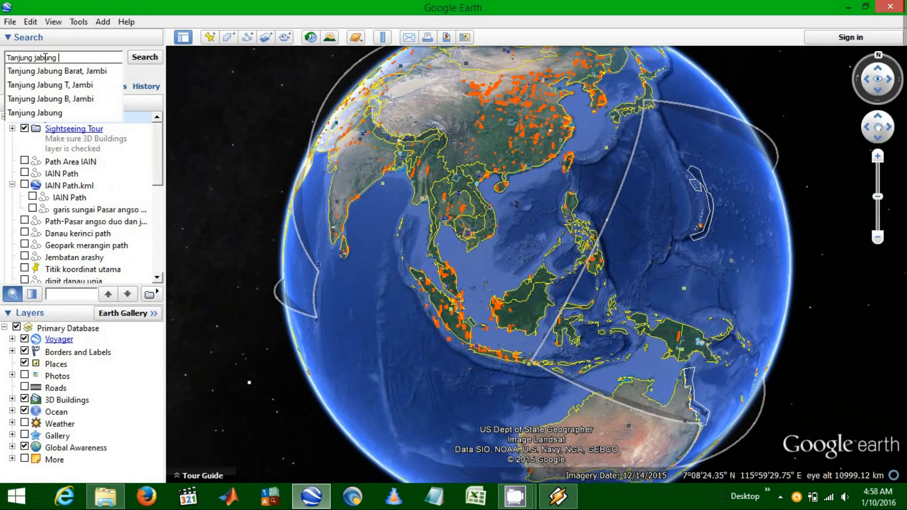
type("timur")
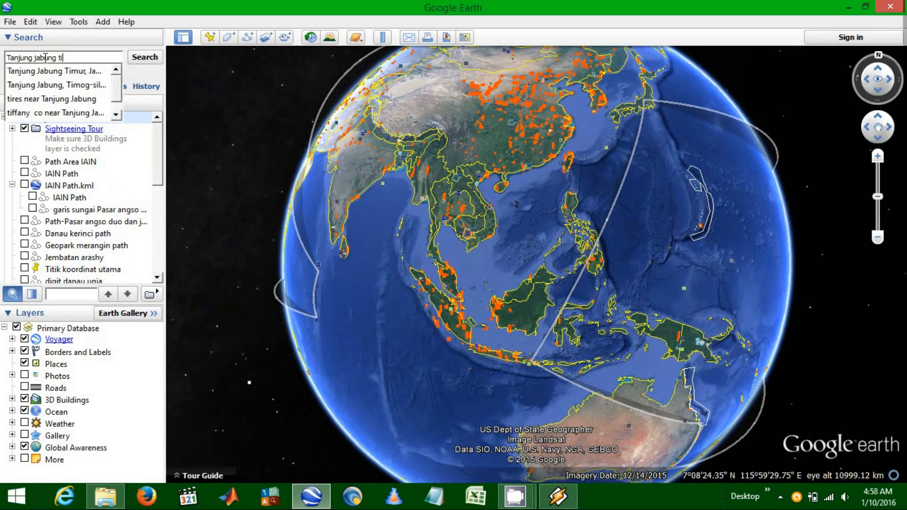
left_click(96, 72)
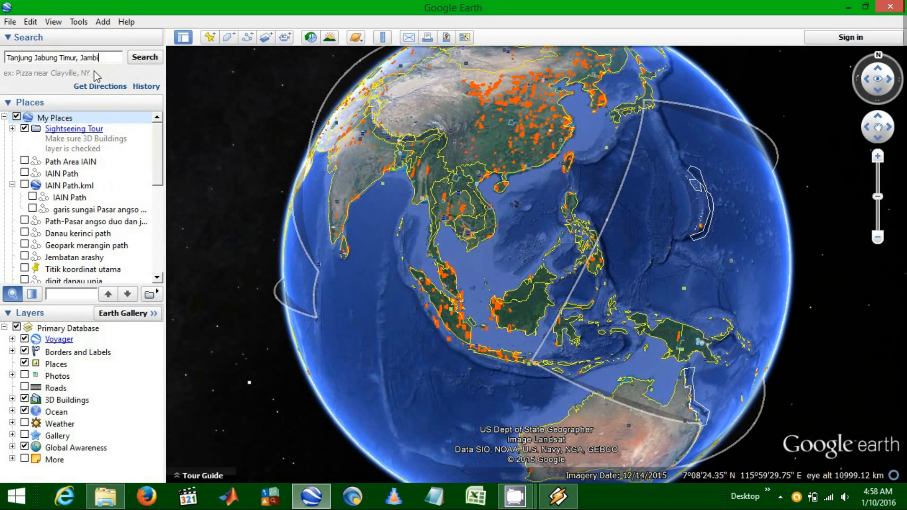
left_click(145, 59)
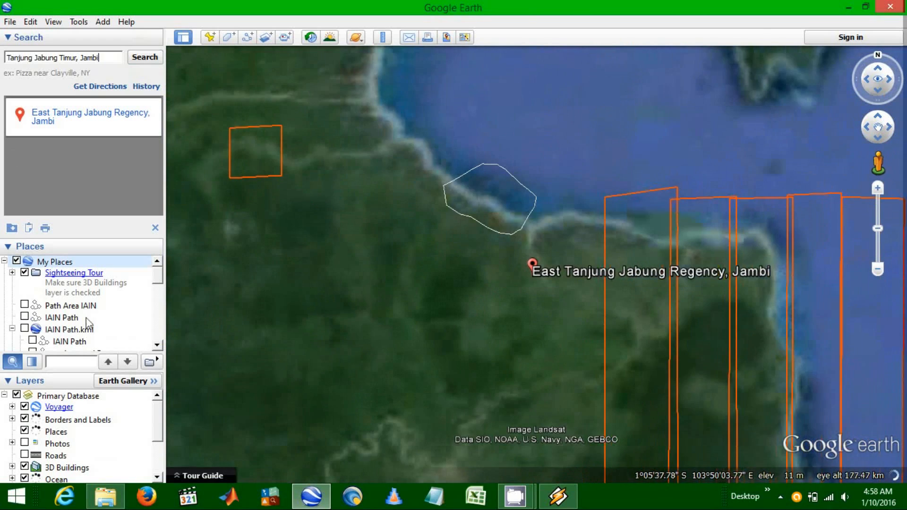
- Examine the saved places and the northern coastline of East Tanjung Jabung Regency from an eye altitude of about 94 km
scroll(151, 331, "down", 10)
scroll(151, 330, "down", 2)
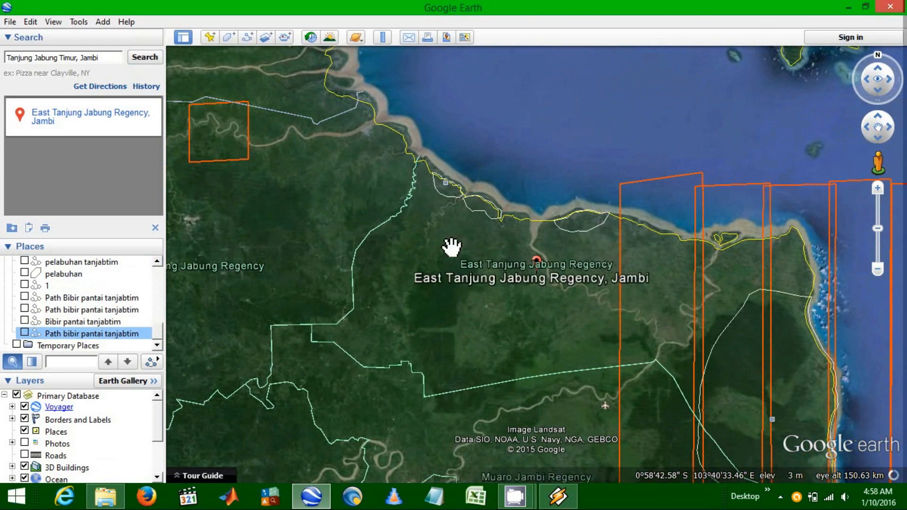
left_click_drag(511, 243, 476, 202)
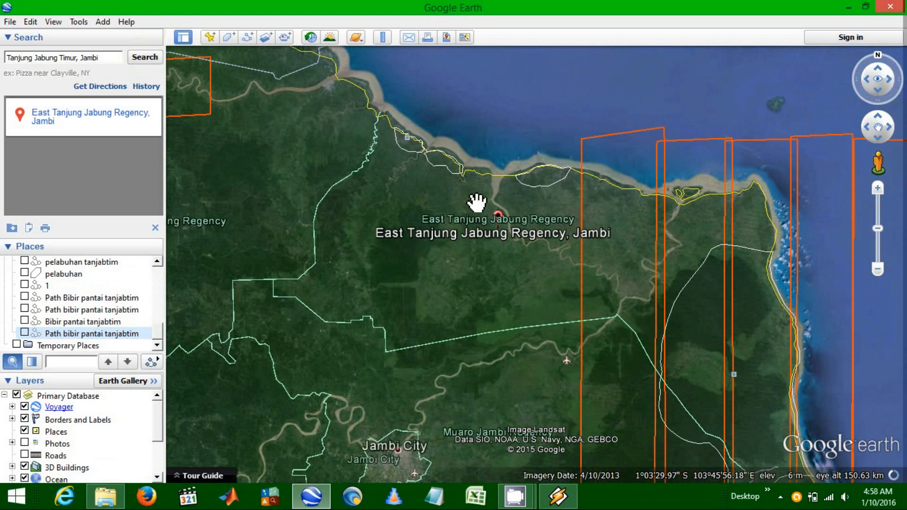
left_click_drag(562, 209, 527, 219)
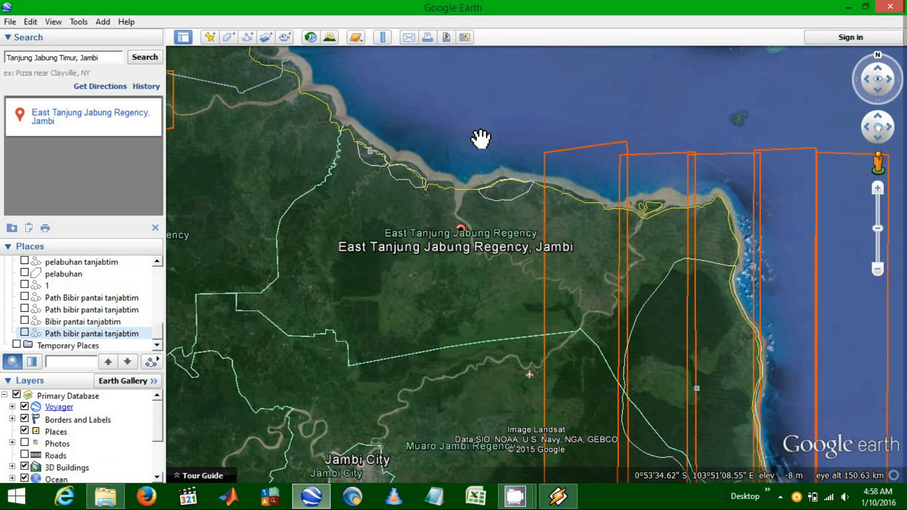
left_click_drag(482, 137, 482, 158)
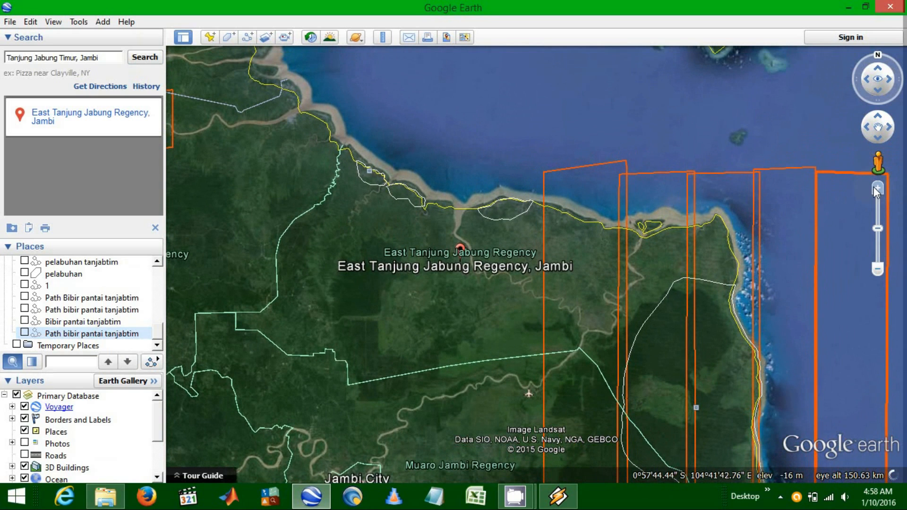
left_click(878, 189)
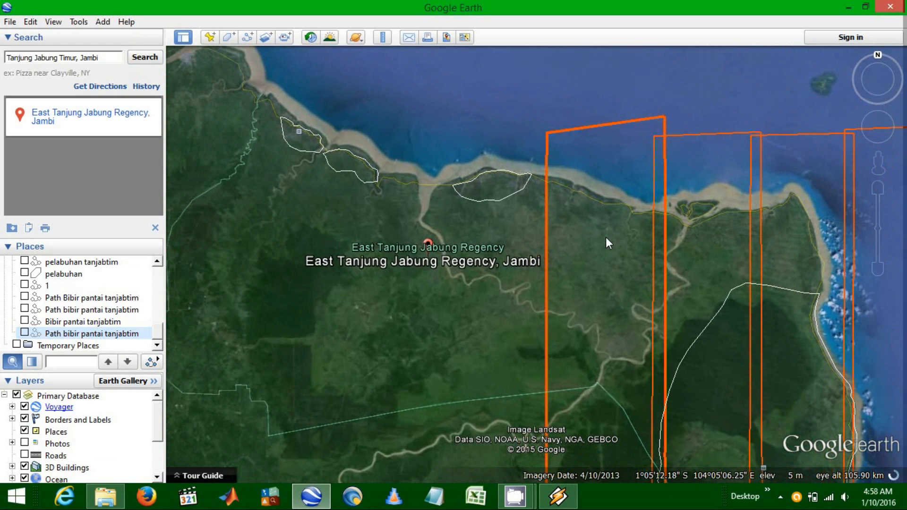
left_click(606, 238)
left_click(687, 110)
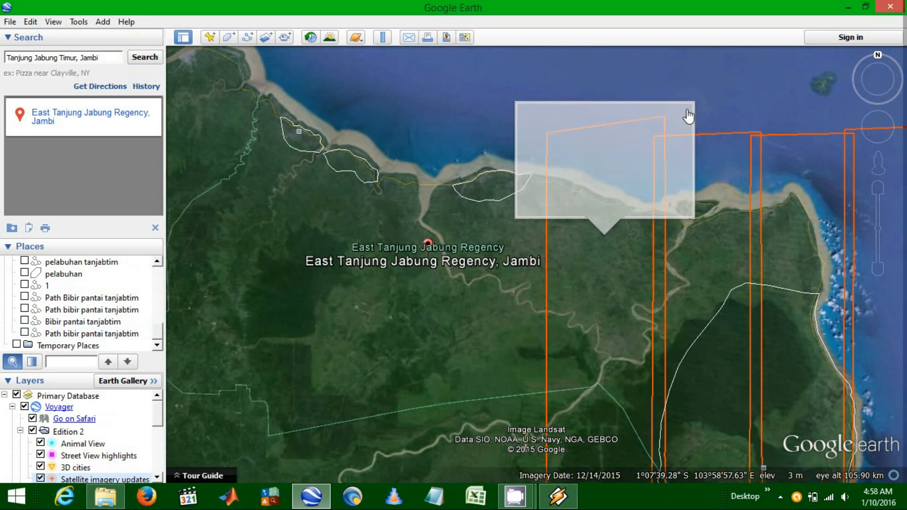
left_click(875, 187)
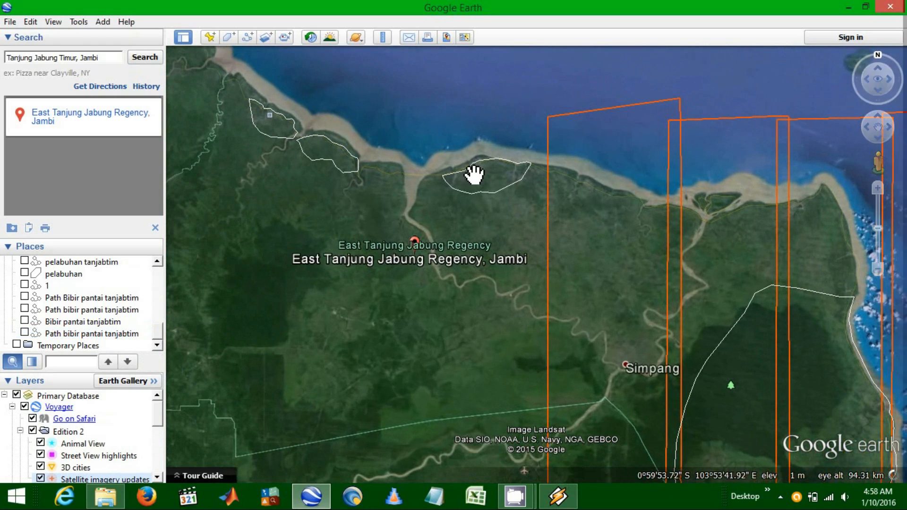
left_click_drag(474, 175, 551, 278)
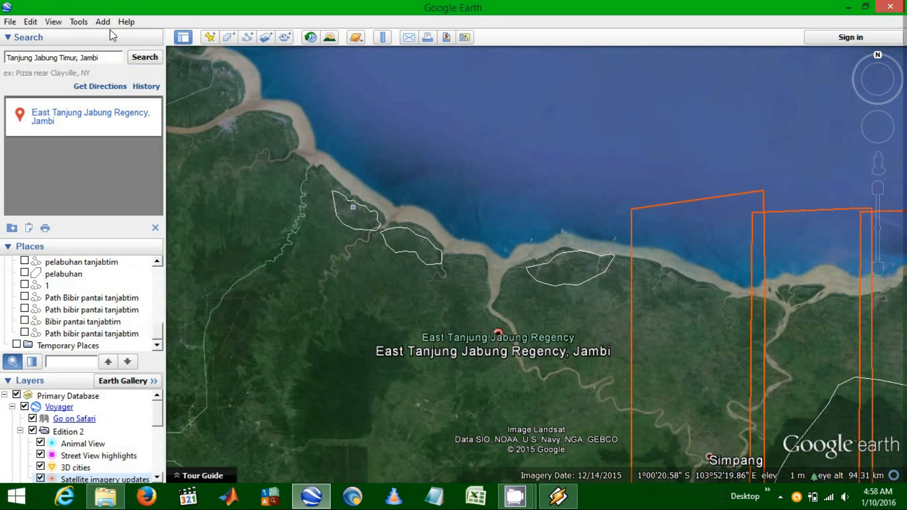
- Apply the 3D View options with coordinates in Degrees, Minutes, Seconds and units in Meters, Kilometers
left_click(82, 24)
left_click(95, 96)
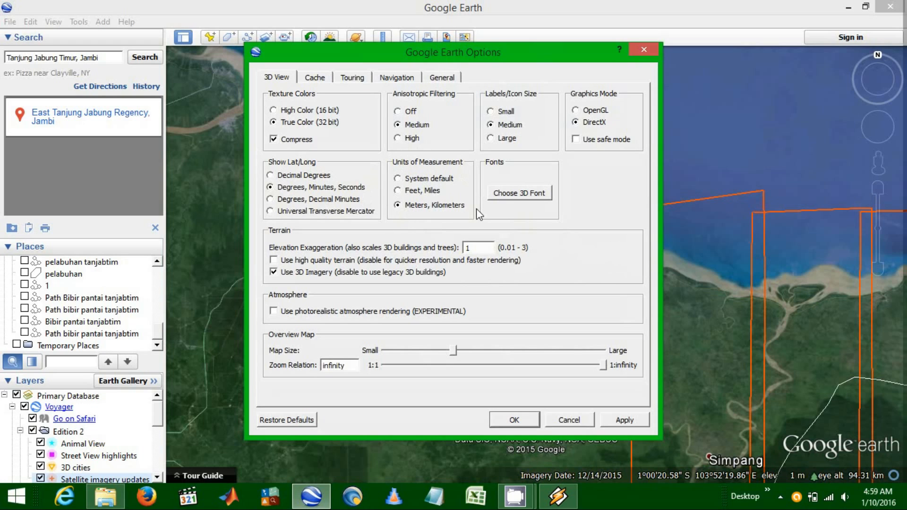
left_click(622, 424)
left_click(515, 420)
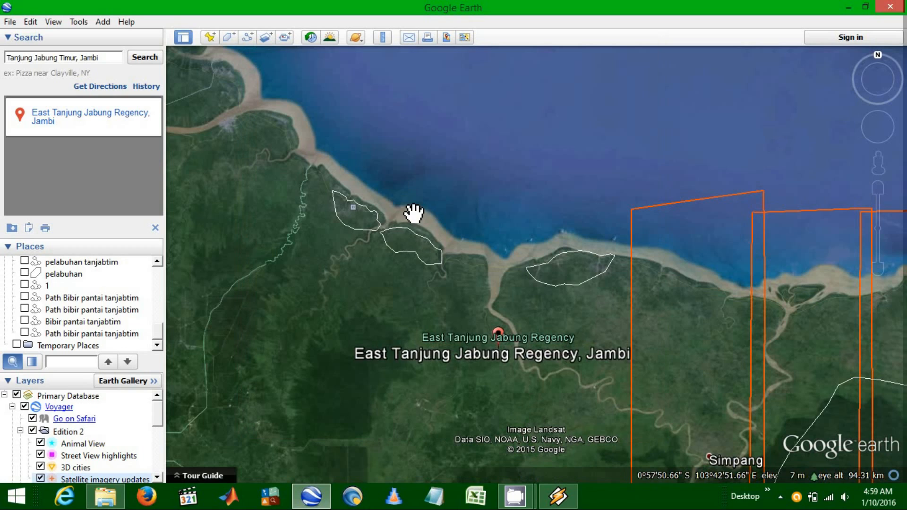
- Start a new path and name it "Path bibir pantai tanjabtim"
left_click(248, 37)
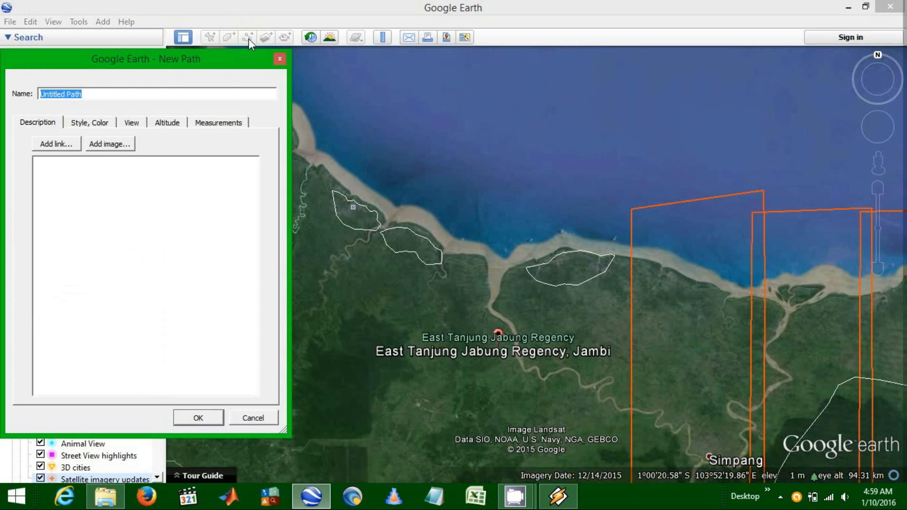
key("BackSpace")
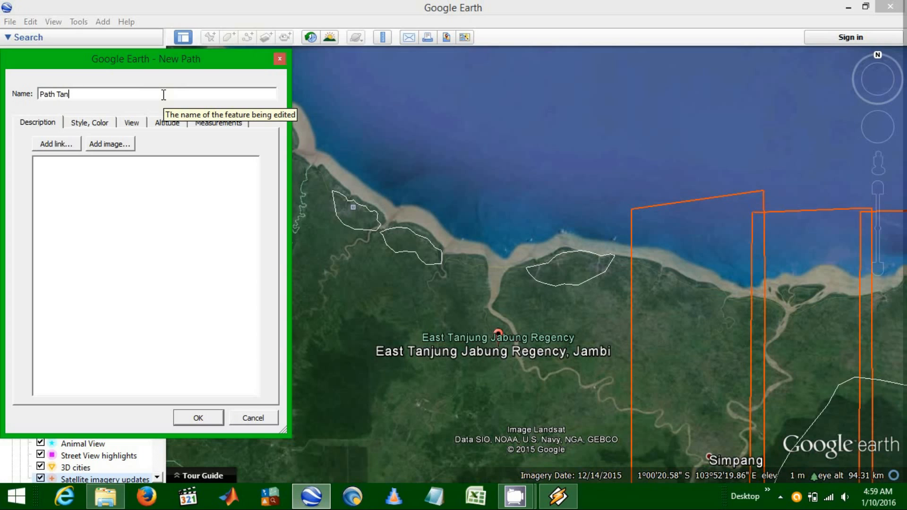
type("abtim")
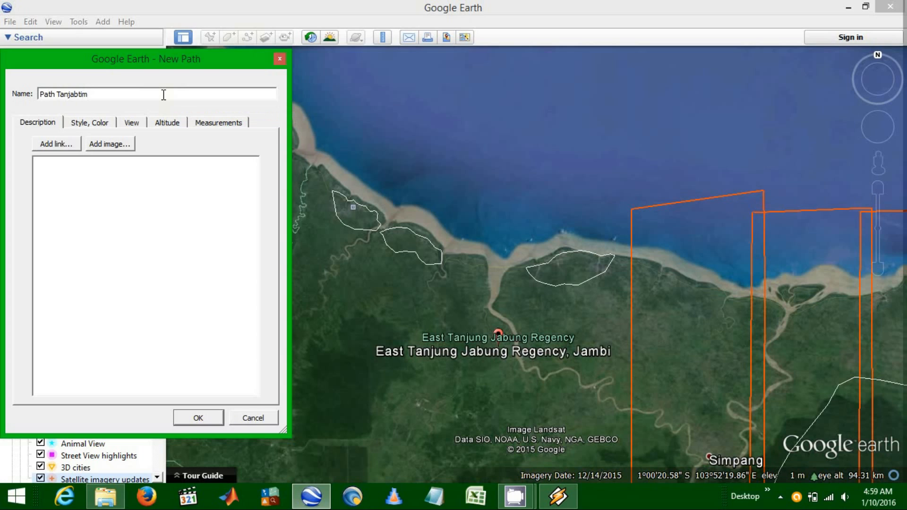
key("BackSpace")
key("BackSpace")
key("BackSpace")
key("BackSpace")
key("BackSpace")
key("BackSpace")
key("BackSpace")
key("BackSpace")
- Set the new path's altitude mode to Relative to sea floor and snooze the alarm notification
left_click(170, 127)
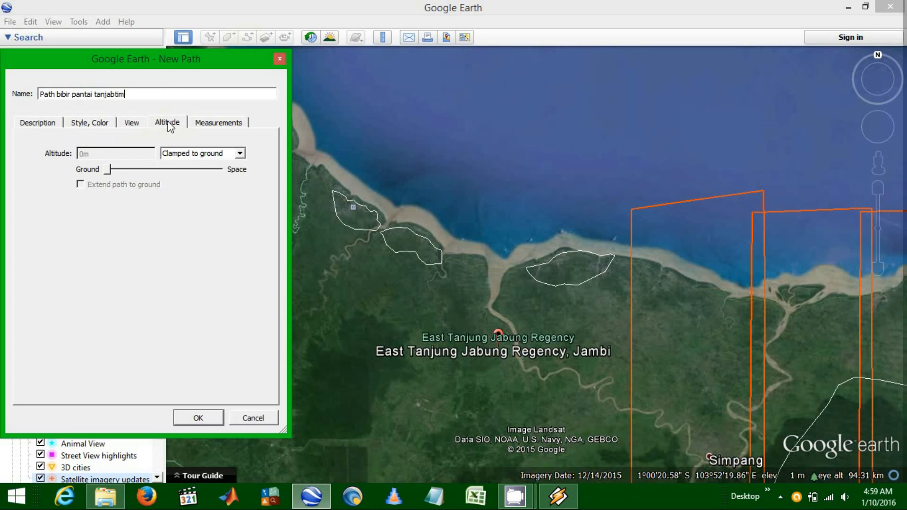
left_click(239, 153)
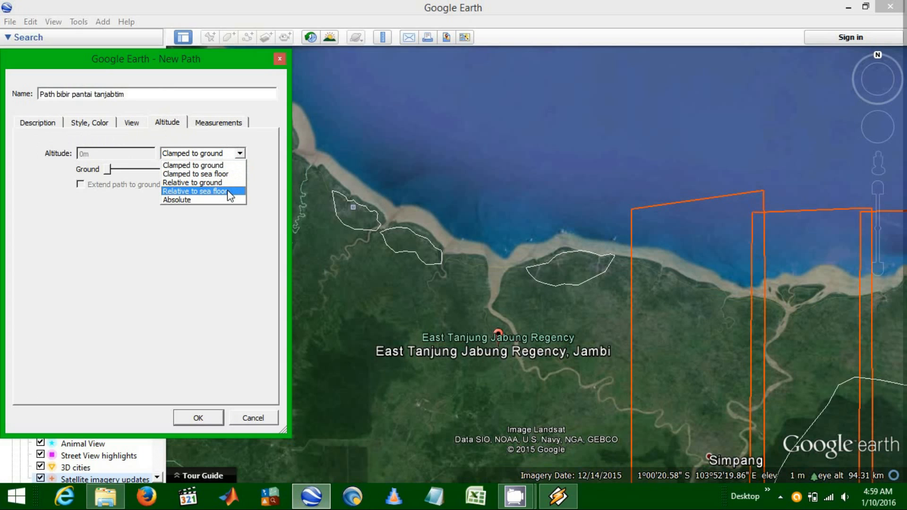
left_click(228, 192)
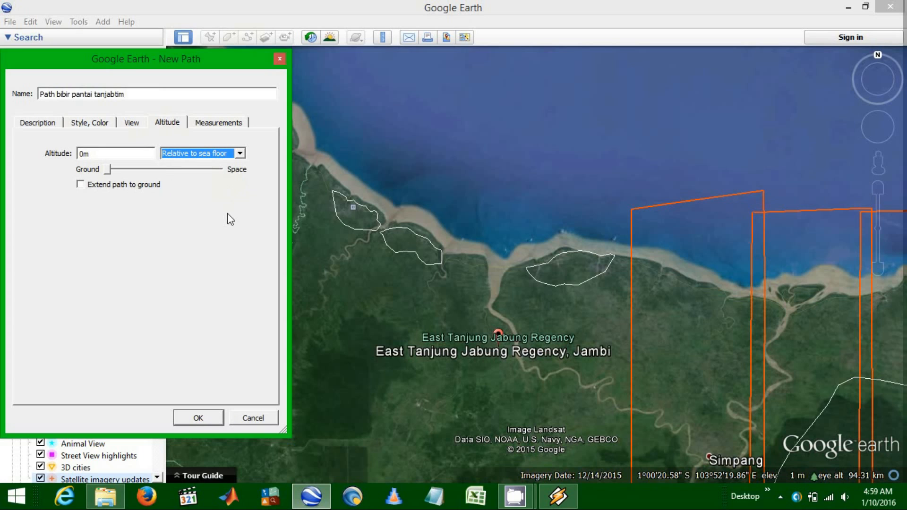
left_click_drag(210, 68, 190, 73)
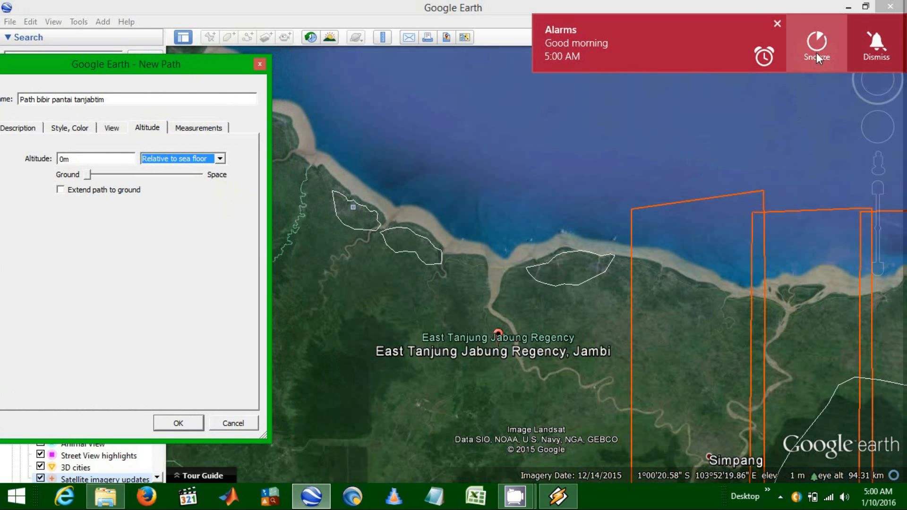
left_click(816, 53)
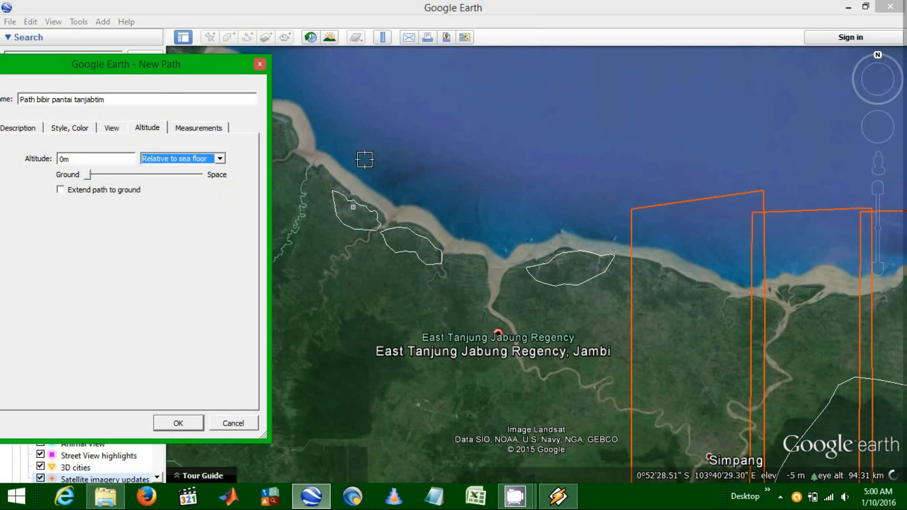
- Digitize the path's offshore arc from the coast beside the westernmost white outline, out over the sea and back to the central river mouth
left_click(330, 184)
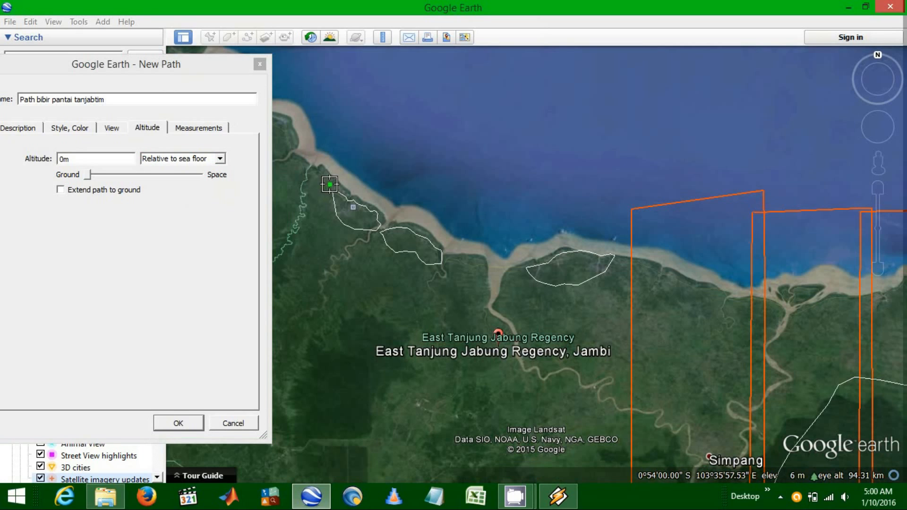
left_click(370, 165)
left_click(394, 154)
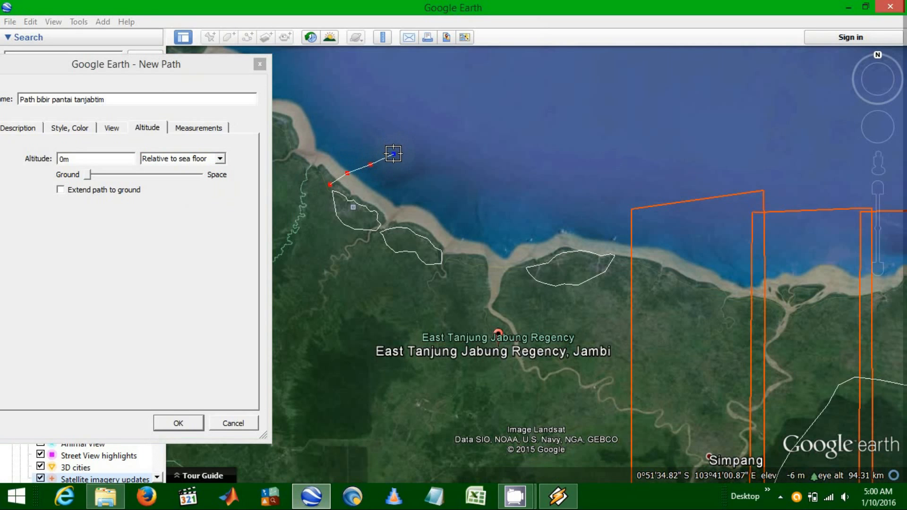
left_click(415, 143)
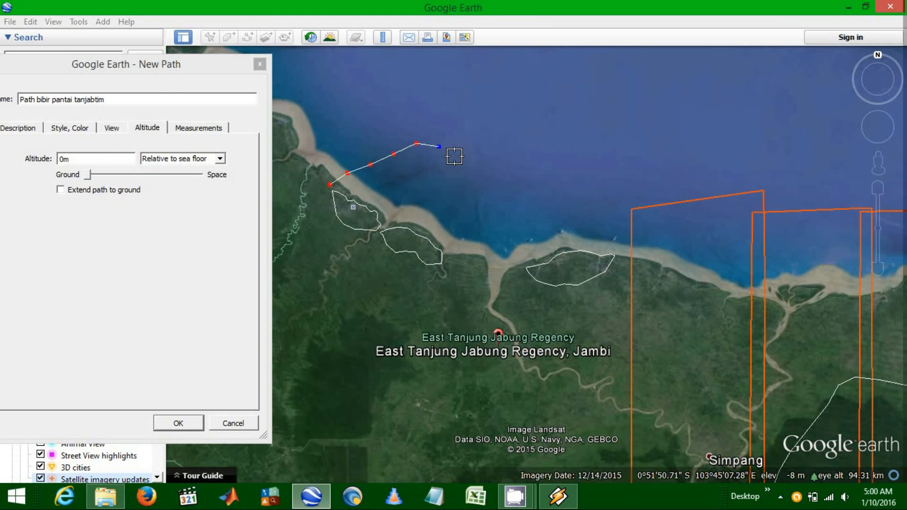
left_click(457, 156)
left_click(474, 172)
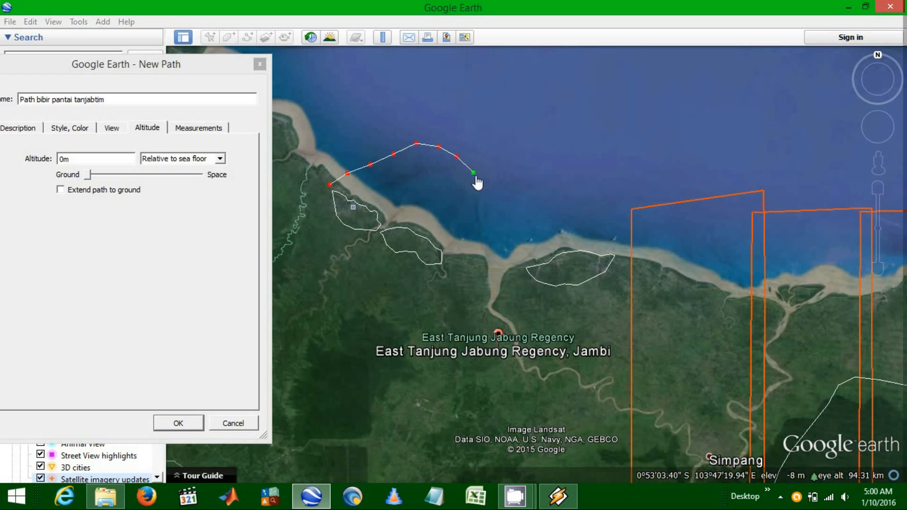
left_click(488, 183)
left_click(501, 198)
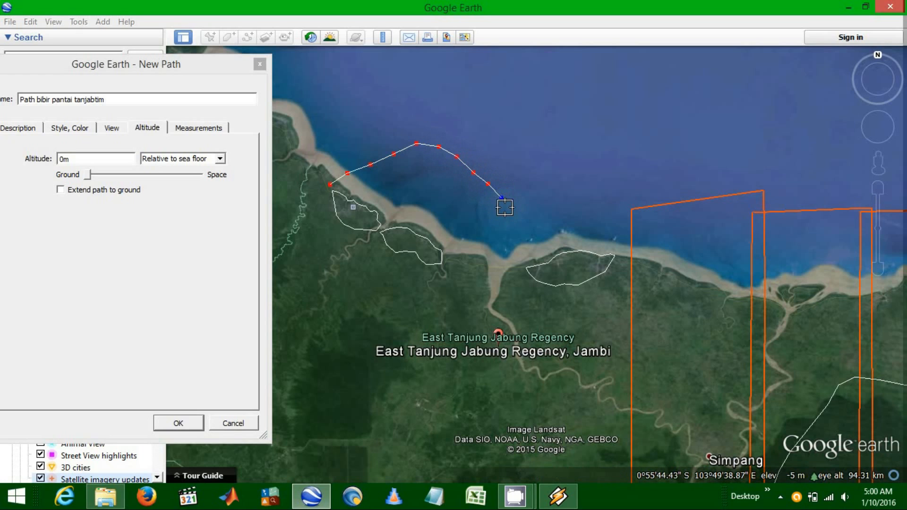
left_click(500, 219)
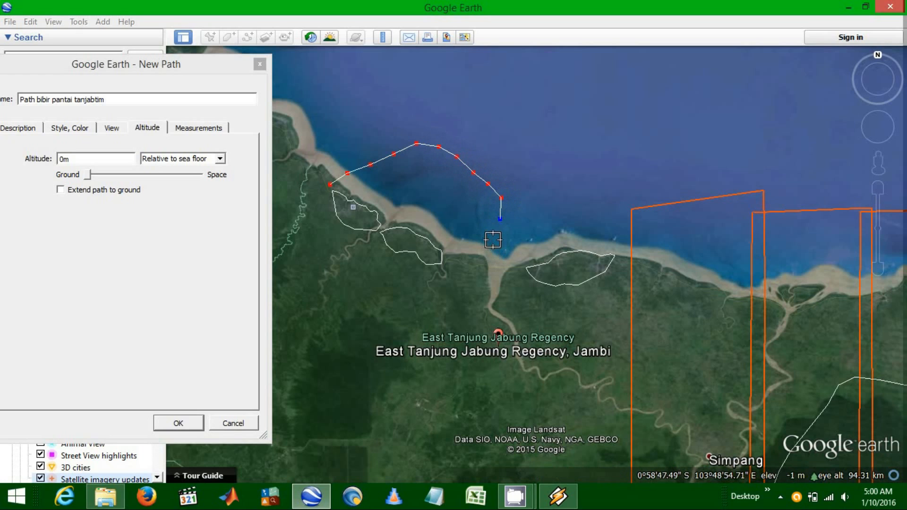
left_click(495, 235)
left_click(488, 246)
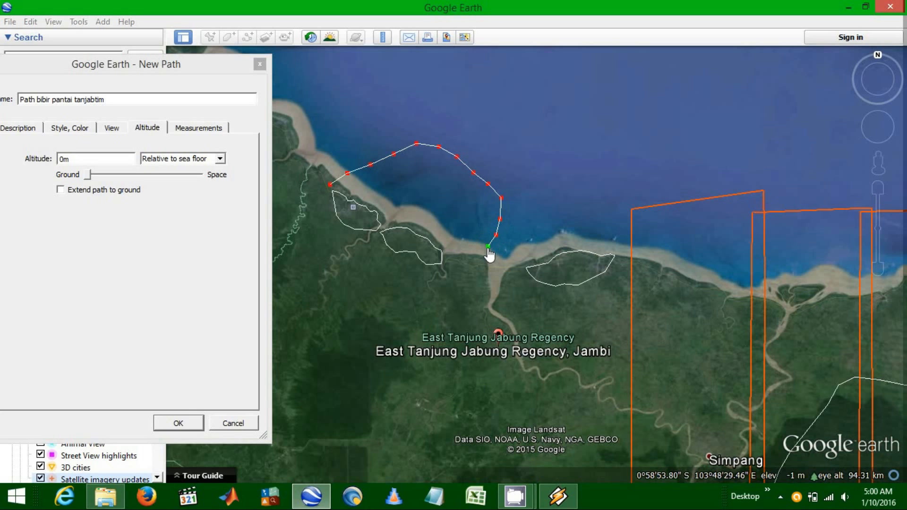
- Continue the path inland behind the two western white outlines toward its start, remove the original first point and accept the path
left_click(479, 261)
left_click(462, 273)
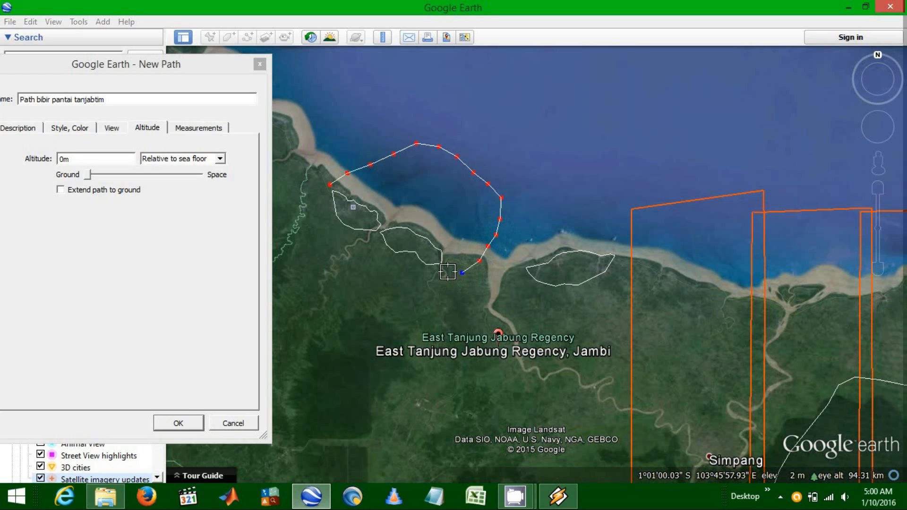
left_click(448, 272)
left_click(427, 266)
left_click(407, 257)
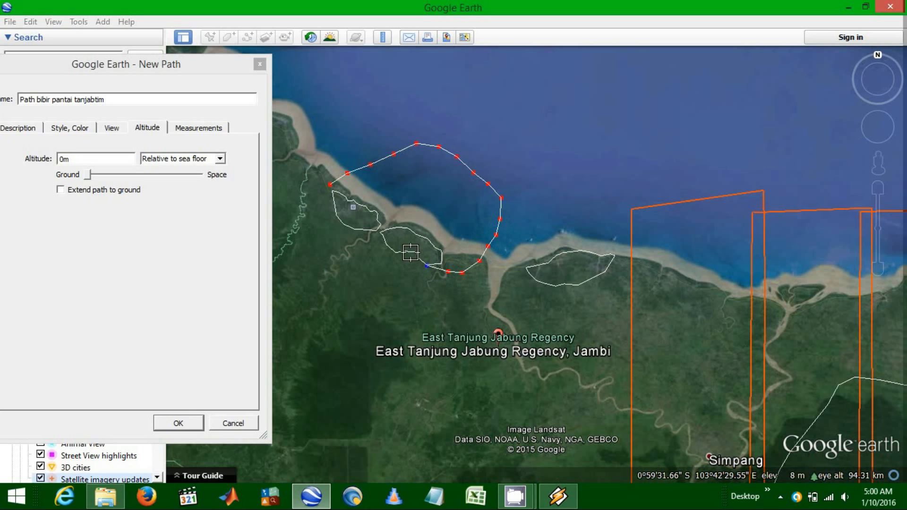
left_click(388, 249)
left_click(372, 236)
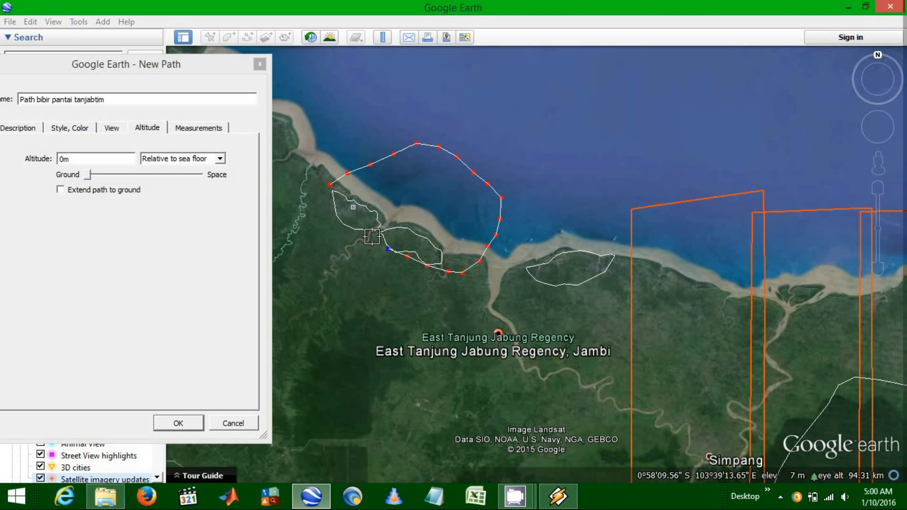
left_click(362, 227)
left_click(342, 216)
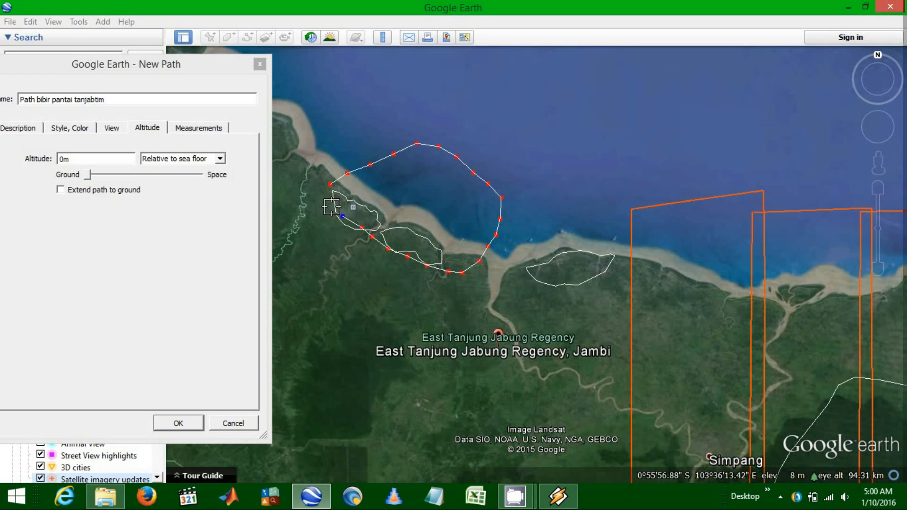
left_click(330, 200)
right_click(330, 185)
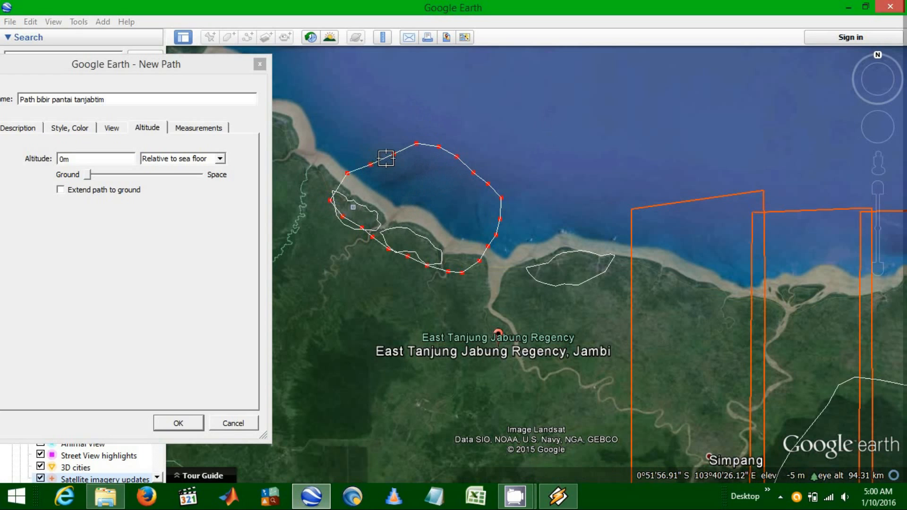
left_click(178, 423)
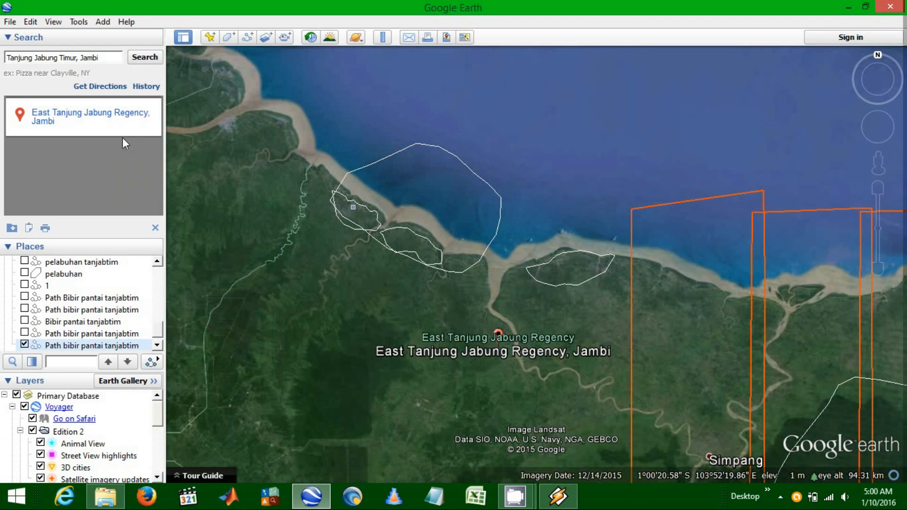
- Start saving the new "Path bibir pantai tanjabtim" as a place file and go to the Documents folder
left_click(10, 21)
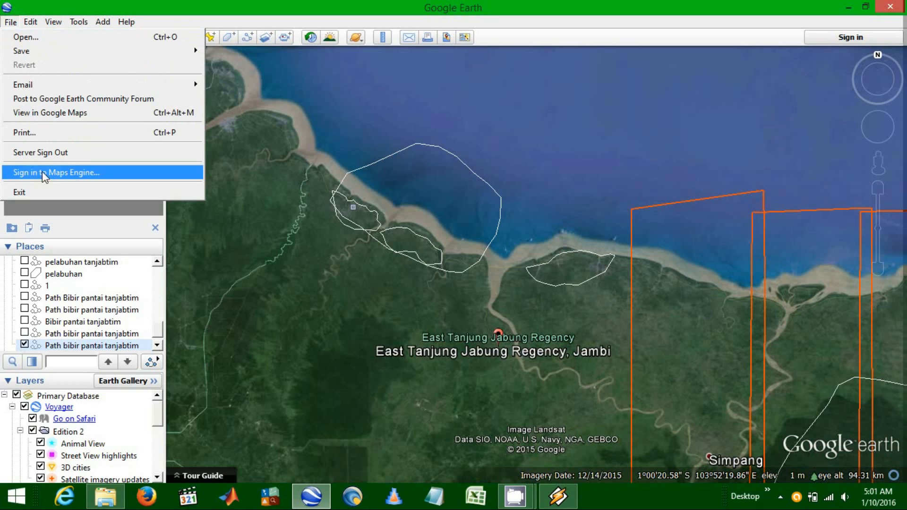
left_click(272, 173)
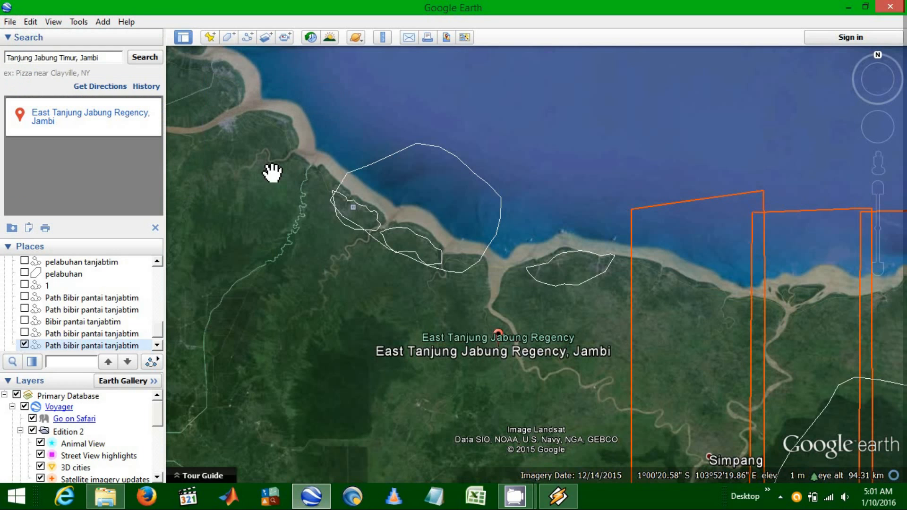
left_click(91, 349)
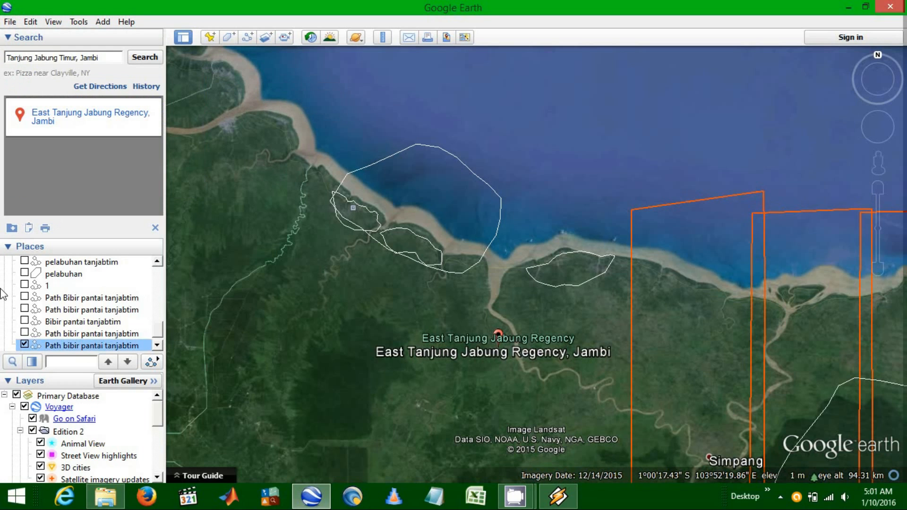
right_click(71, 348)
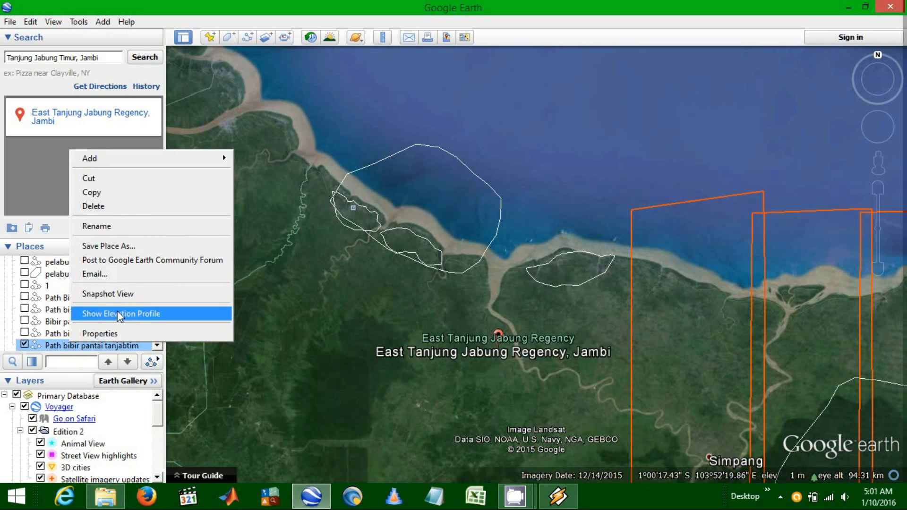
left_click(125, 246)
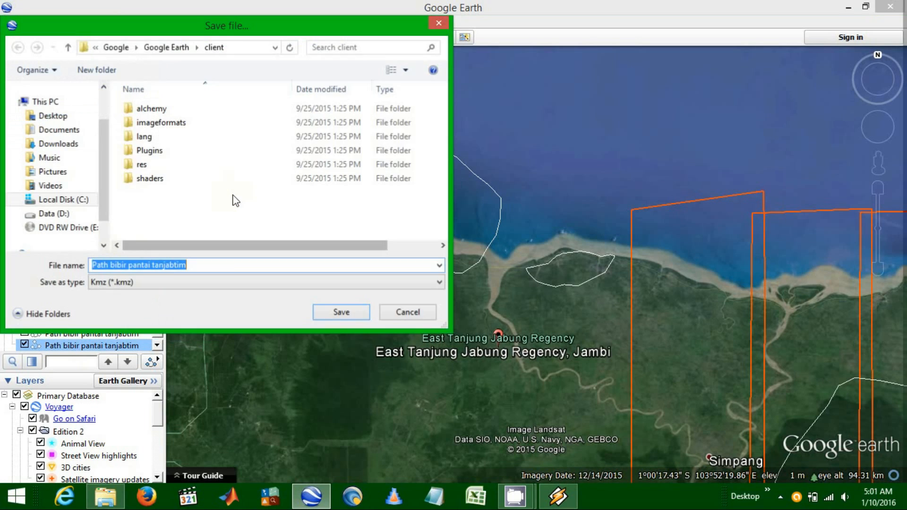
left_click(67, 129)
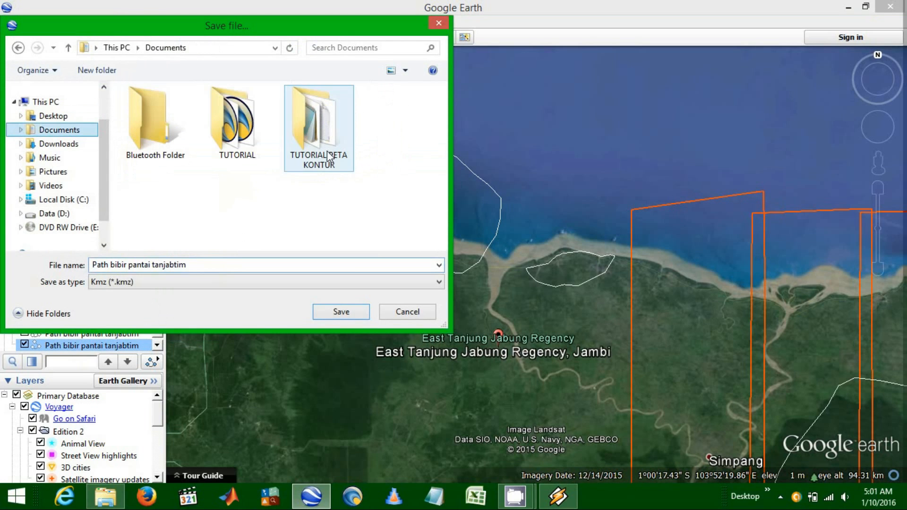
- Delete the "TUTORIAL PETA KONTUR" and "TUTORIAL" folders from Documents
right_click(384, 141)
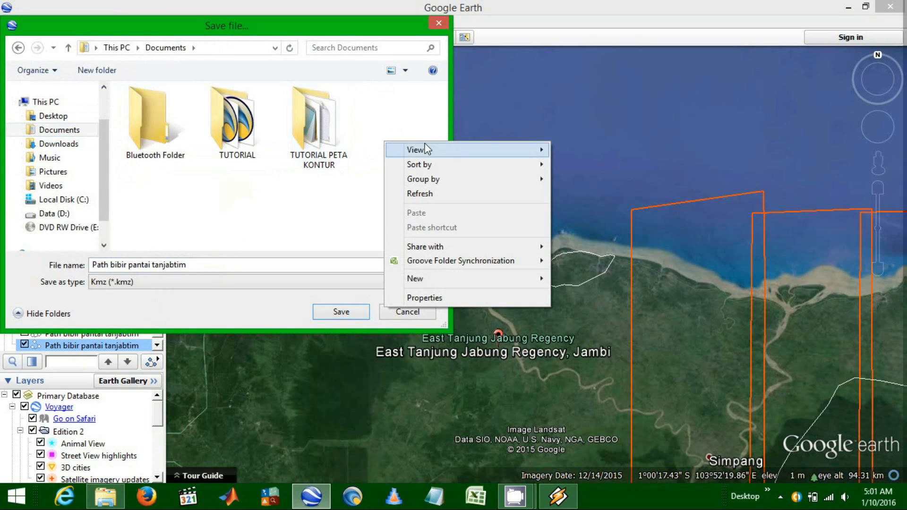
left_click(355, 118)
left_click(311, 120)
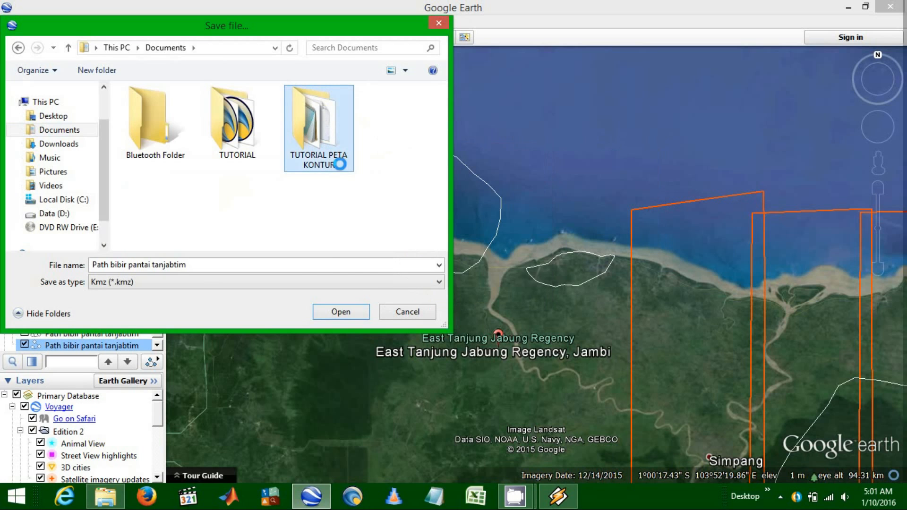
right_click(312, 141)
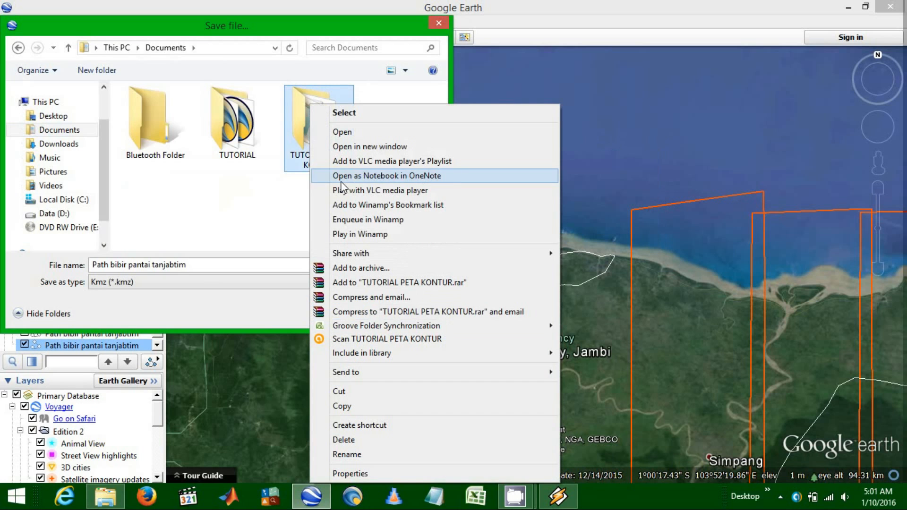
left_click(344, 441)
right_click(232, 137)
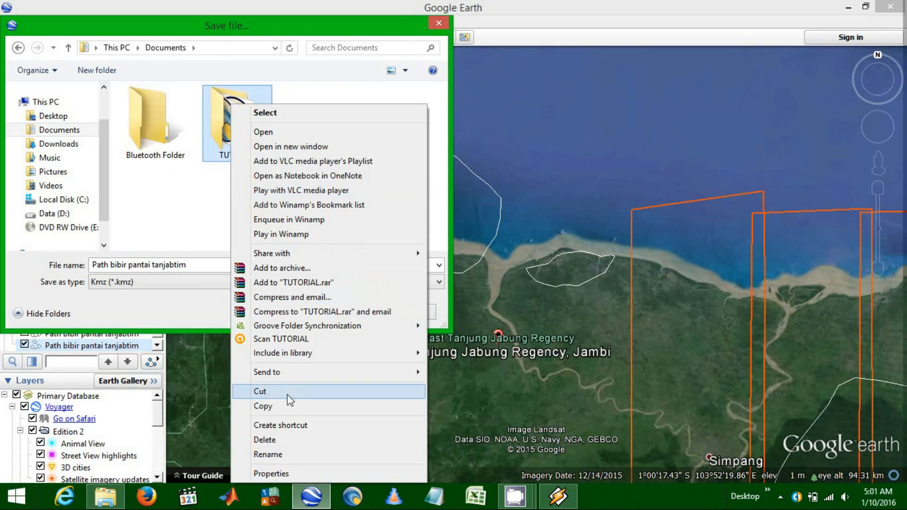
left_click(267, 440)
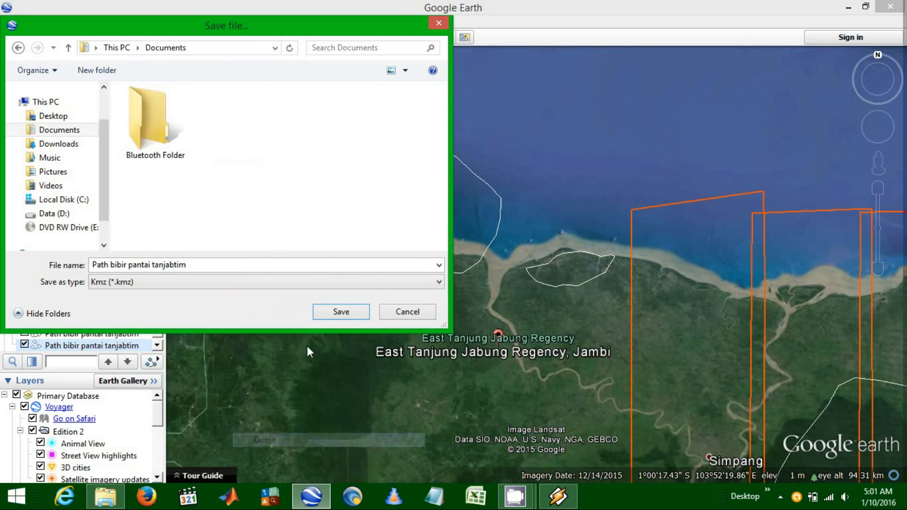
- Create a folder named "TEKBUM YESS" in Documents and open it as the save location
right_click(291, 102)
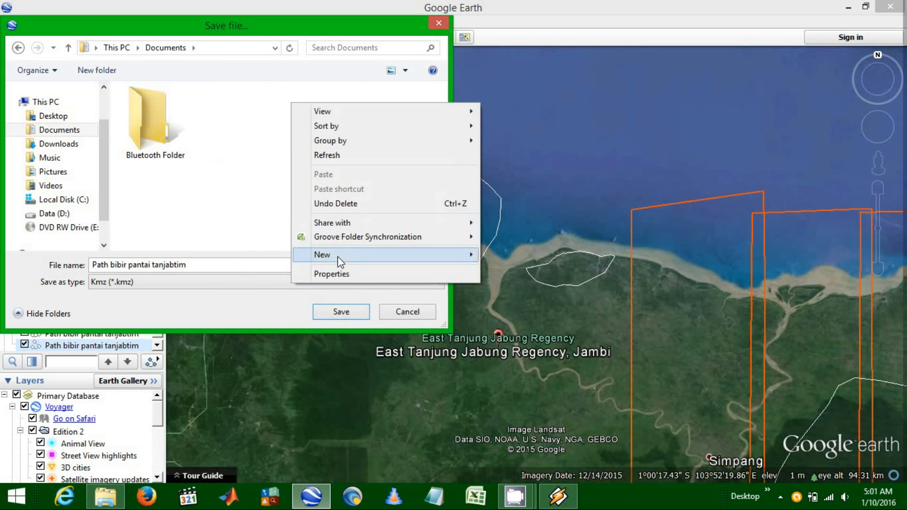
mouse_move(339, 255)
left_click(516, 255)
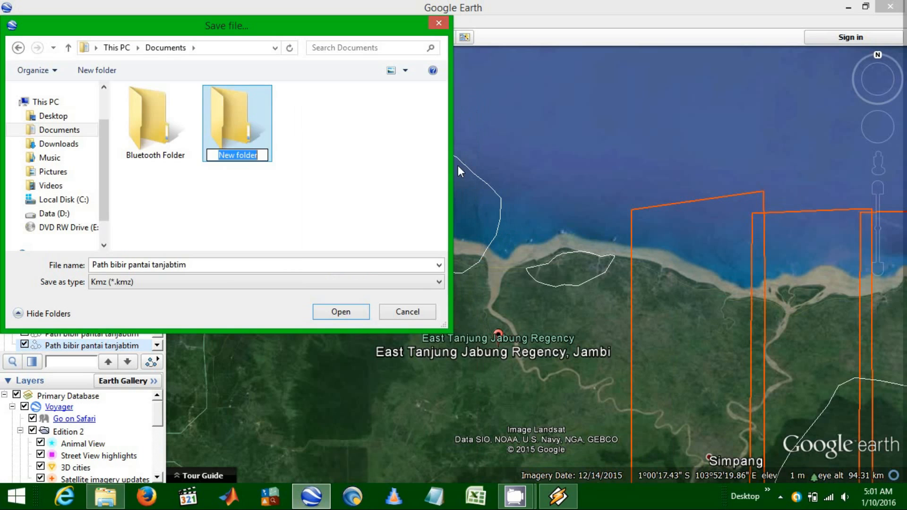
key("BackSpace")
type("TEK")
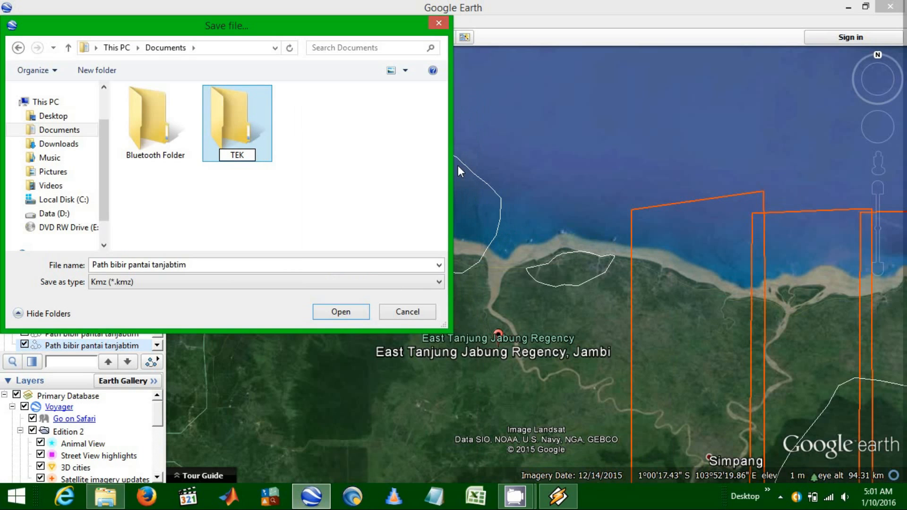
type("BUM YESS")
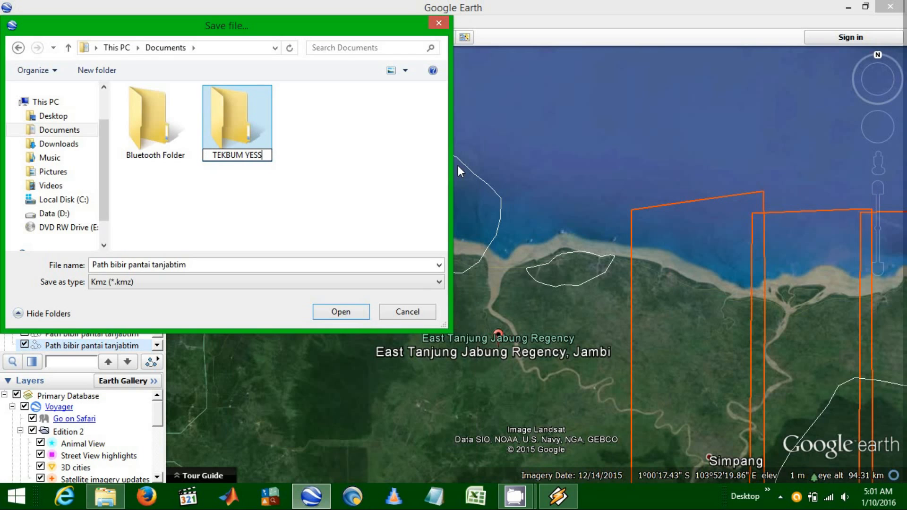
key("Return")
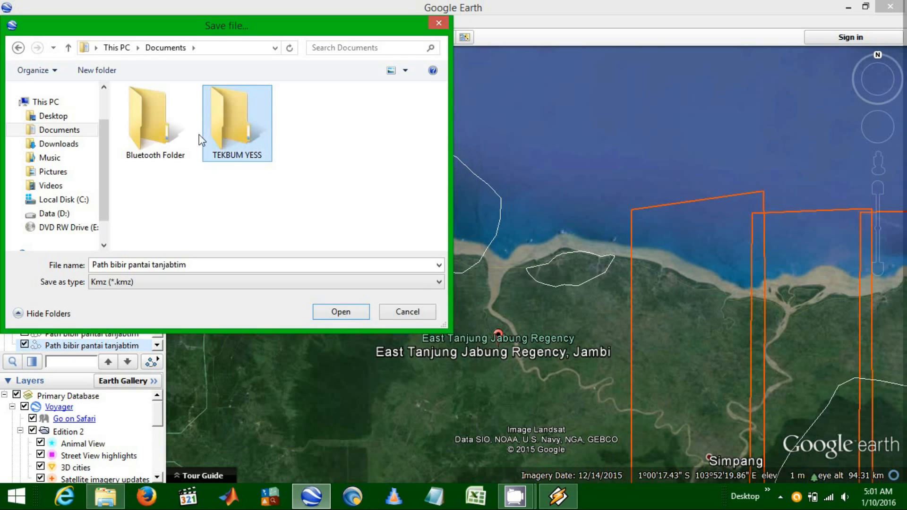
double_click(226, 115)
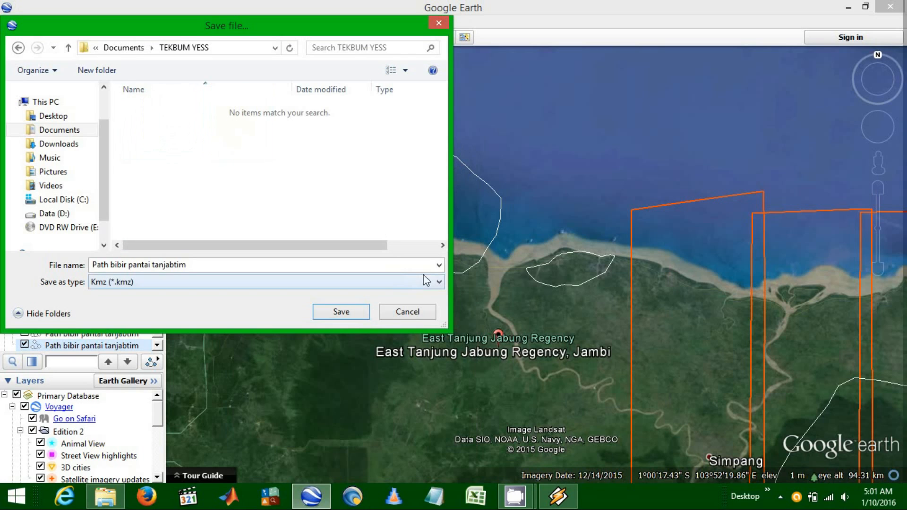
- Save the path as "Path bibir pantai tanjabtim" in Kml (*.kml) format in the TEKBUM YESS folder
left_click(436, 283)
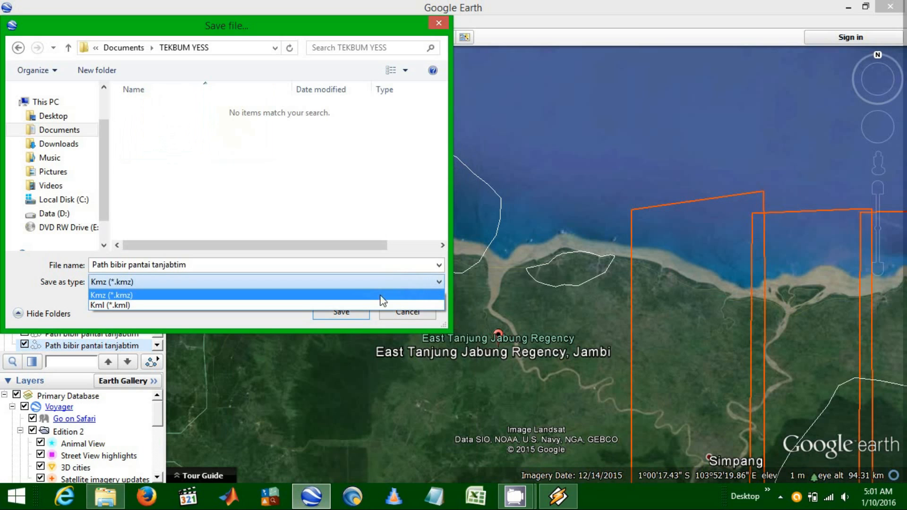
left_click(331, 306)
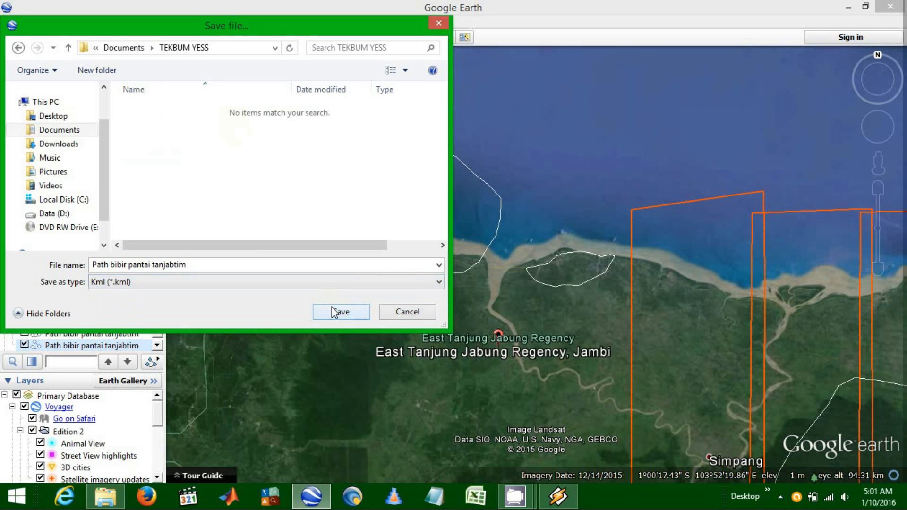
left_click(341, 312)
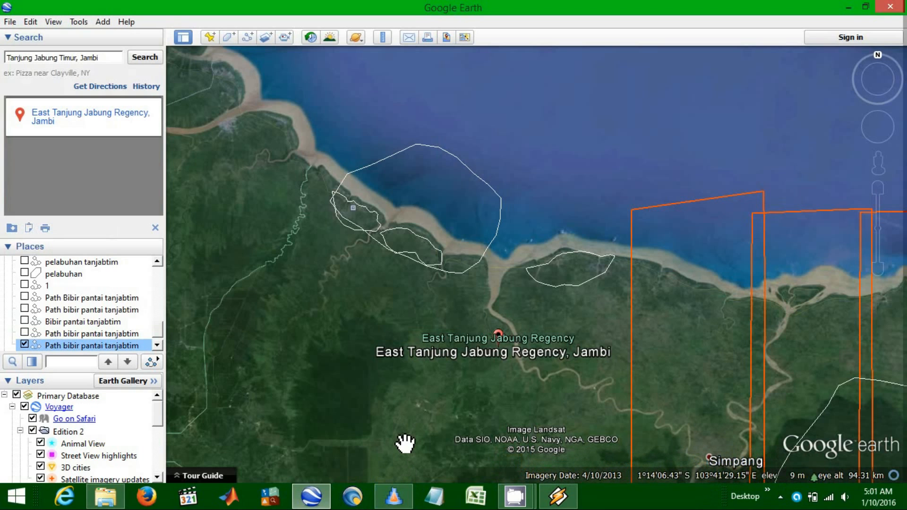
- Switch to GPSBabel and load "Path bibir pantai tanjabtim.kml" from the TEKBUM YESS folder as Google Earth (Keyhole) Markup Language input
left_click(392, 504)
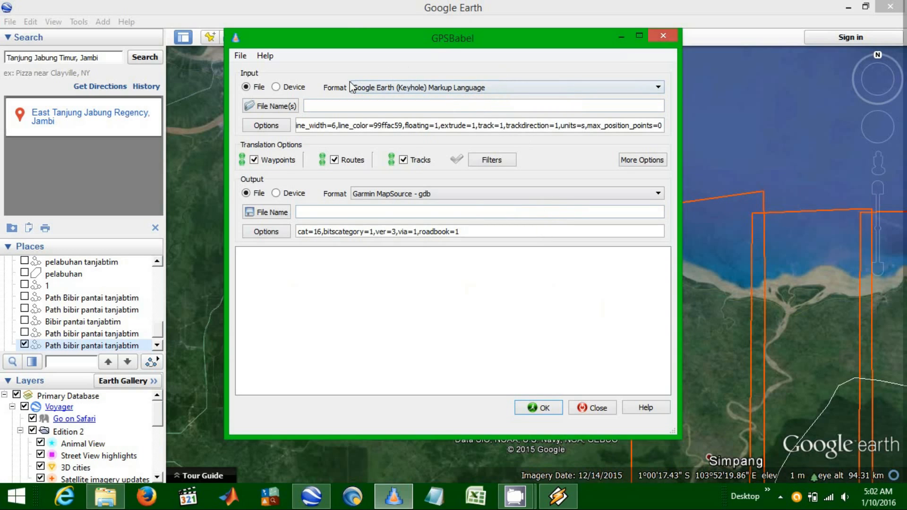
left_click(649, 93)
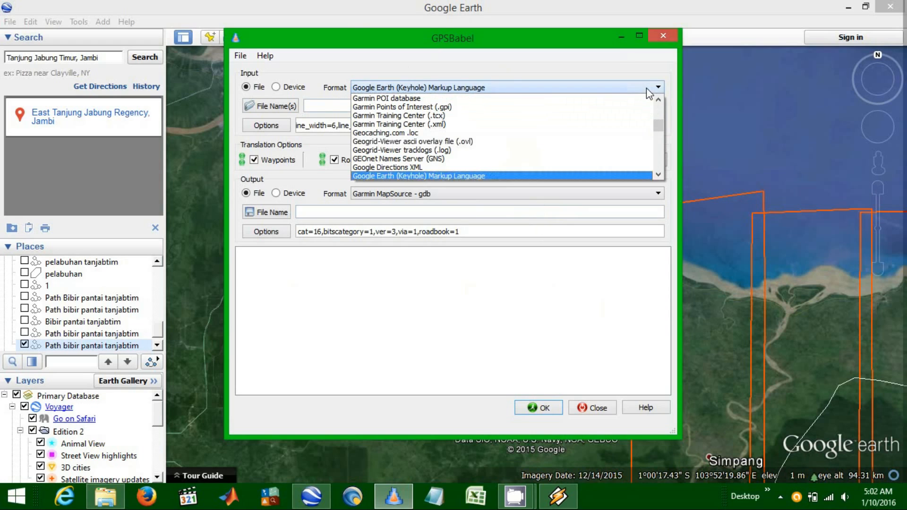
left_click(480, 178)
left_click(263, 107)
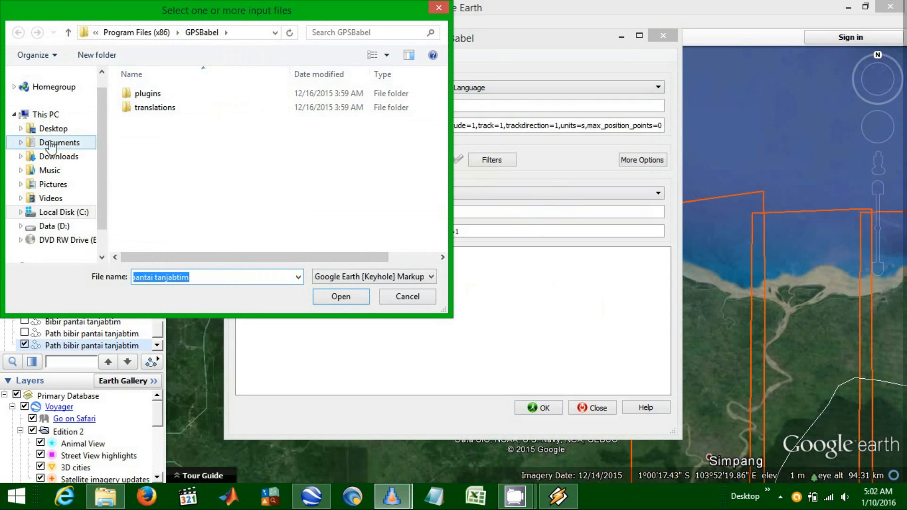
left_click(29, 149)
double_click(245, 104)
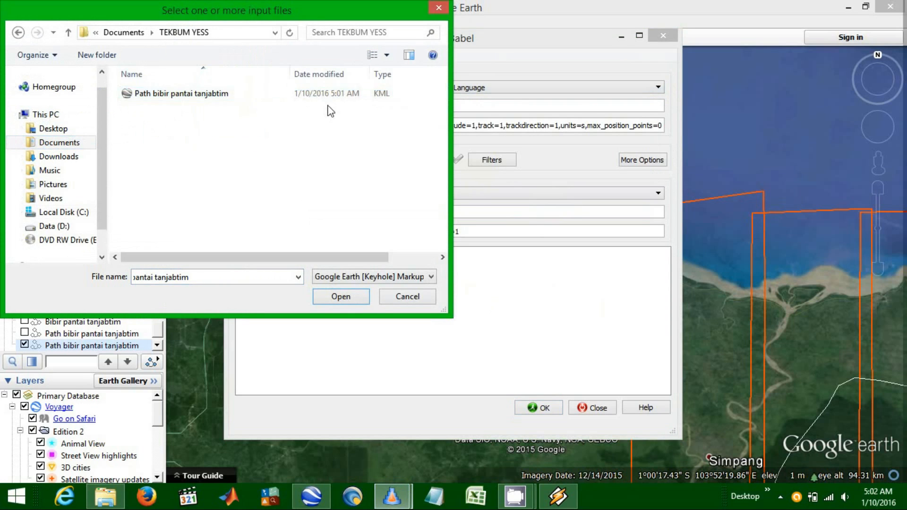
double_click(340, 98)
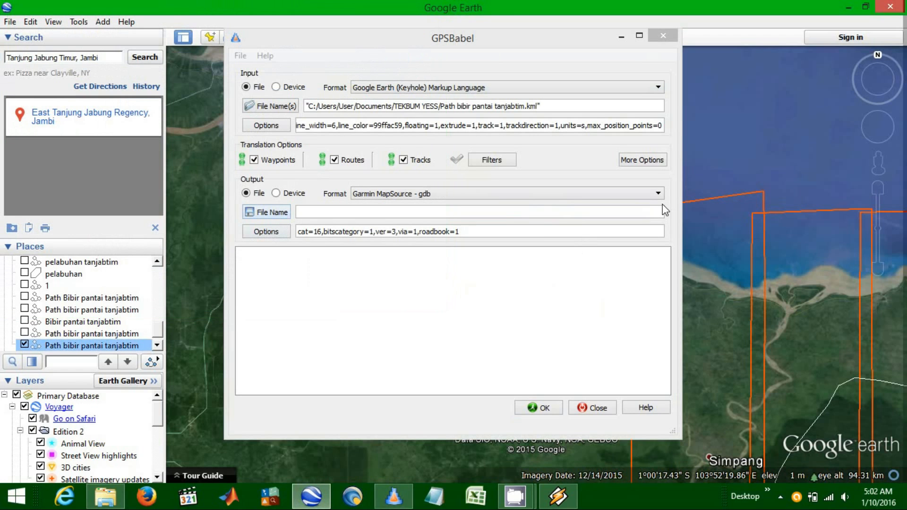
- Set the output to a Garmin MapSource - gdb file named "Path Pantai tanjabtim" in the TEKBUM YESS folder and run the conversion
left_click(648, 196)
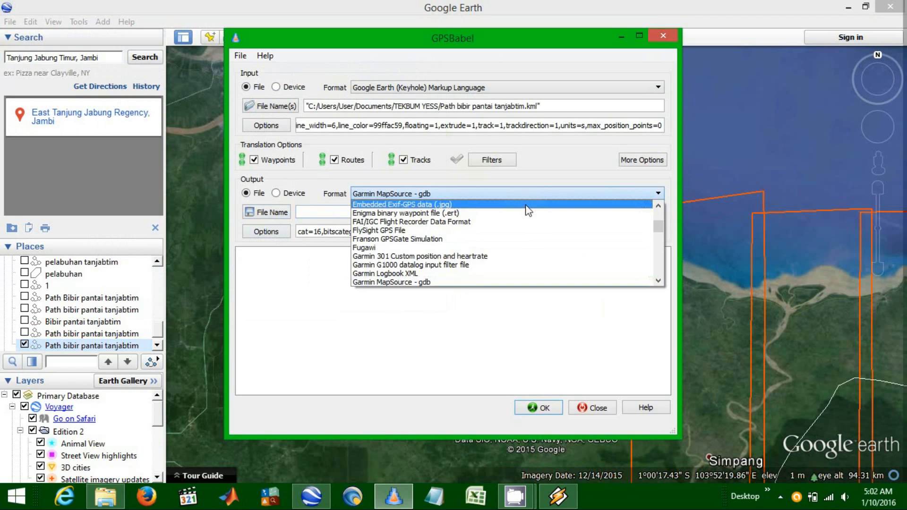
left_click(443, 282)
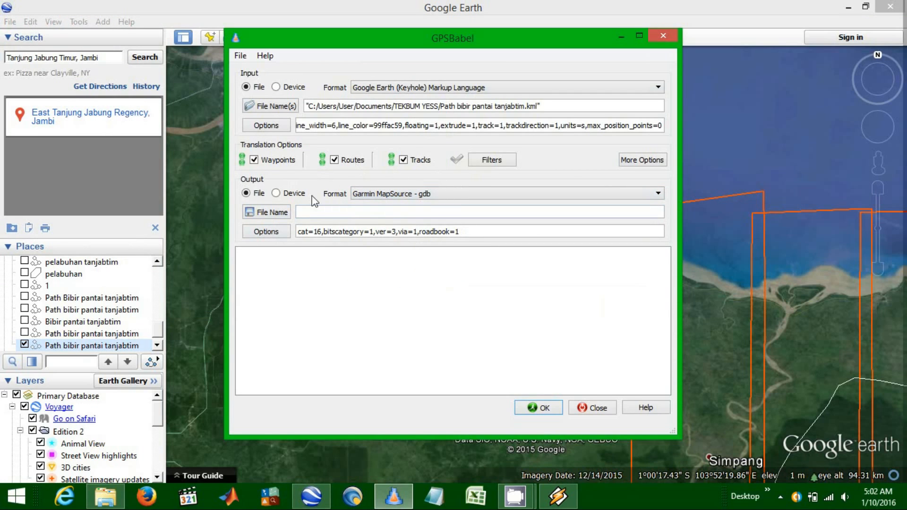
left_click(261, 212)
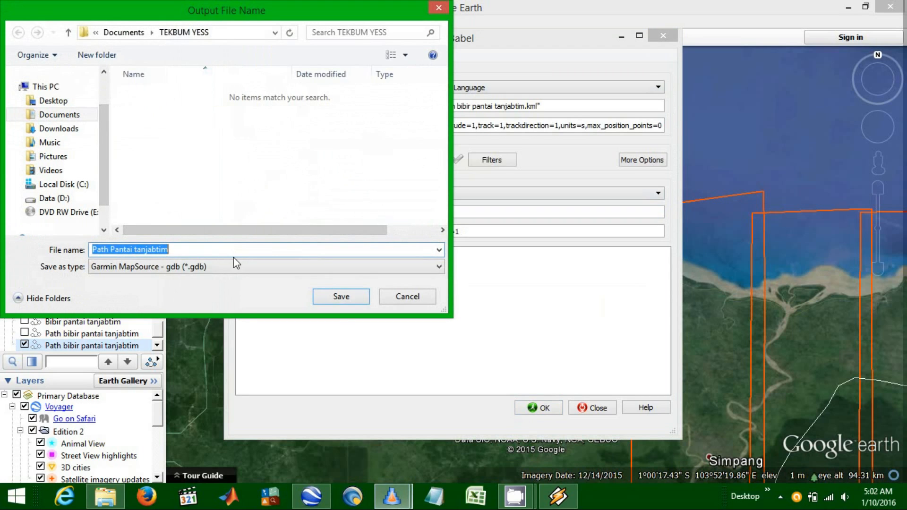
left_click(59, 115)
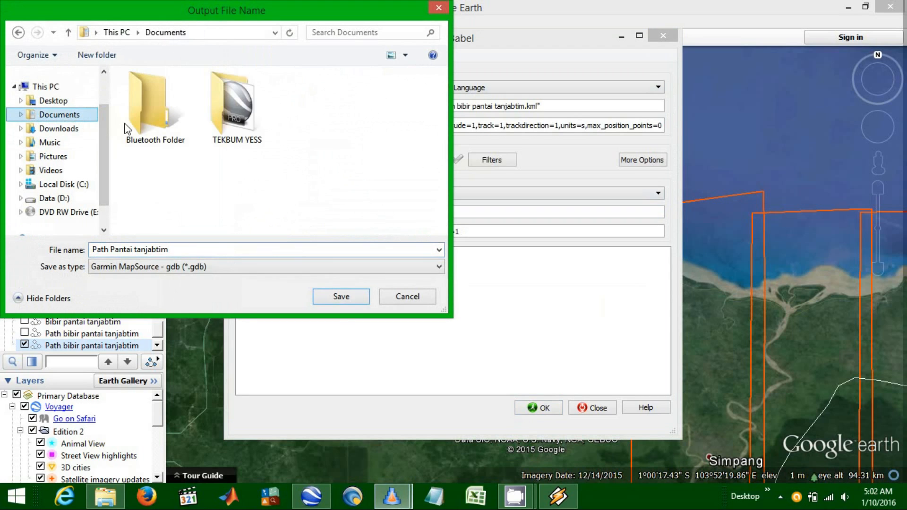
double_click(242, 129)
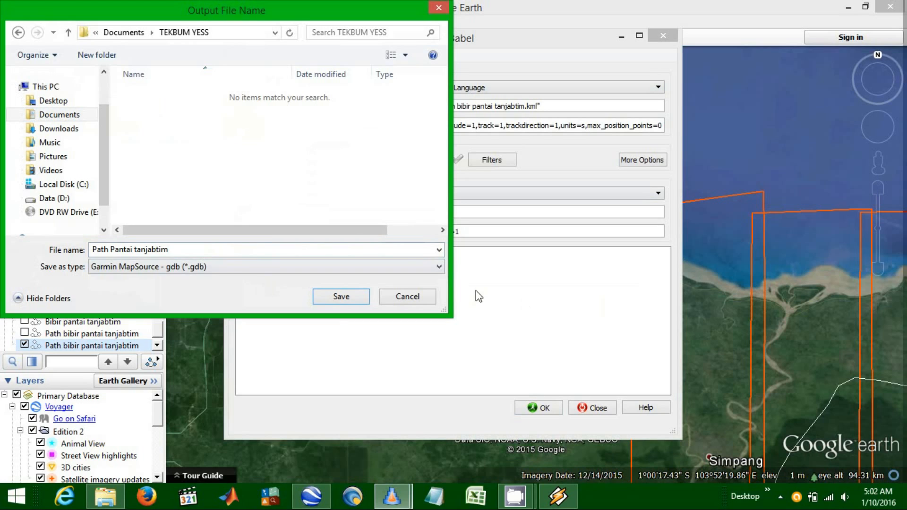
left_click(439, 269)
left_click(411, 282)
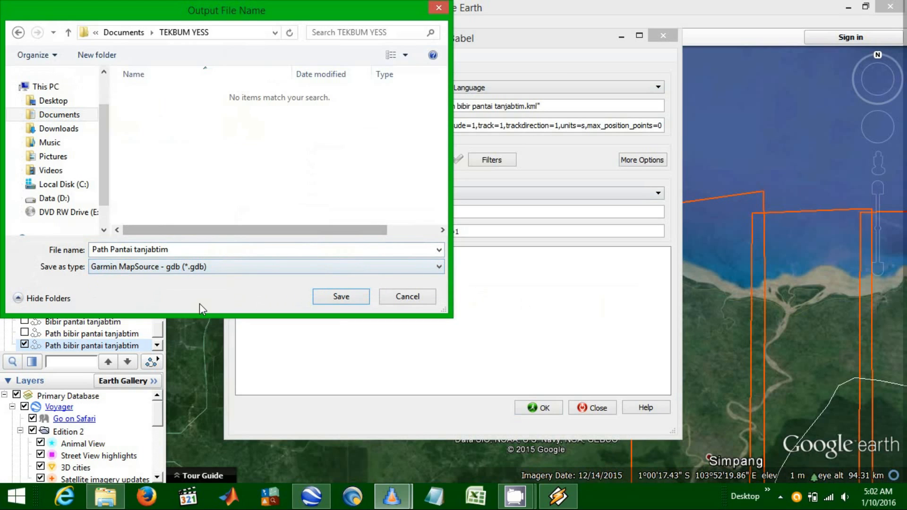
left_click(345, 296)
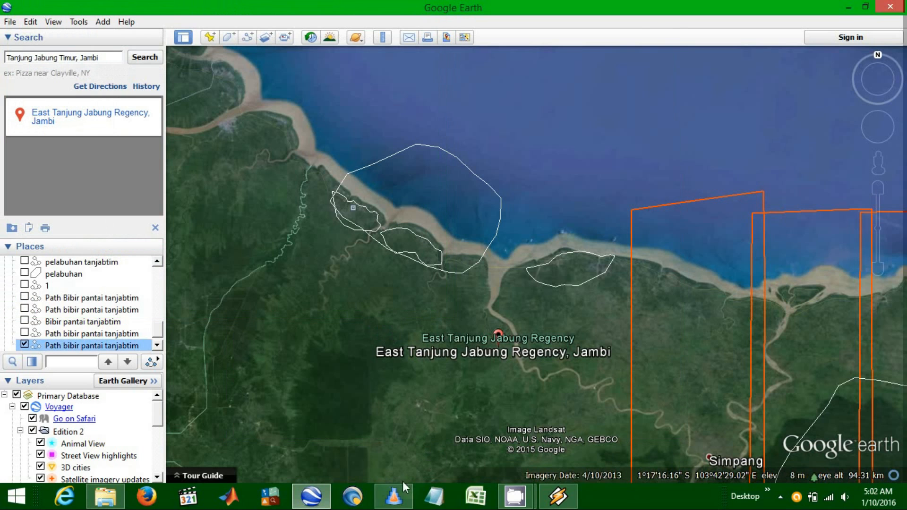
left_click(395, 495)
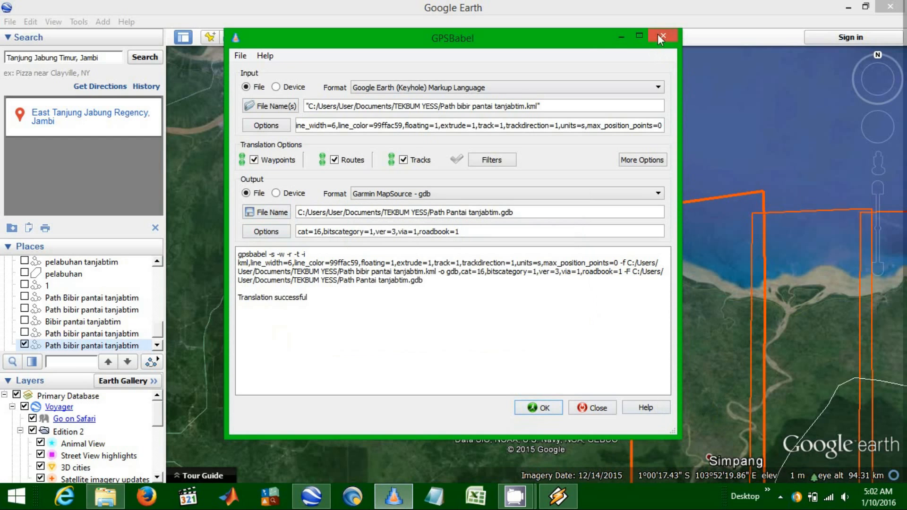
left_click(619, 34)
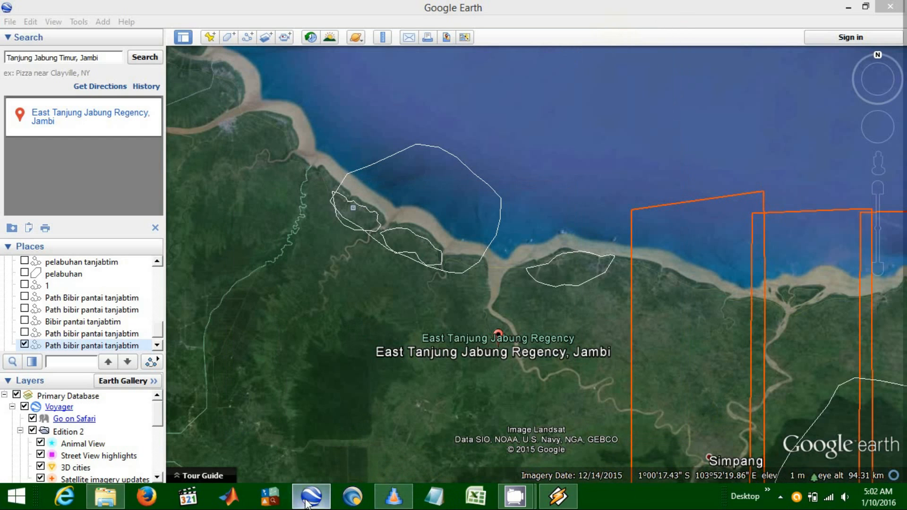
- Switch to MapSource and open the "Path Pantai tanjabtim" GDB file from the TEKBUM YESS folder in Documents
left_click(268, 497)
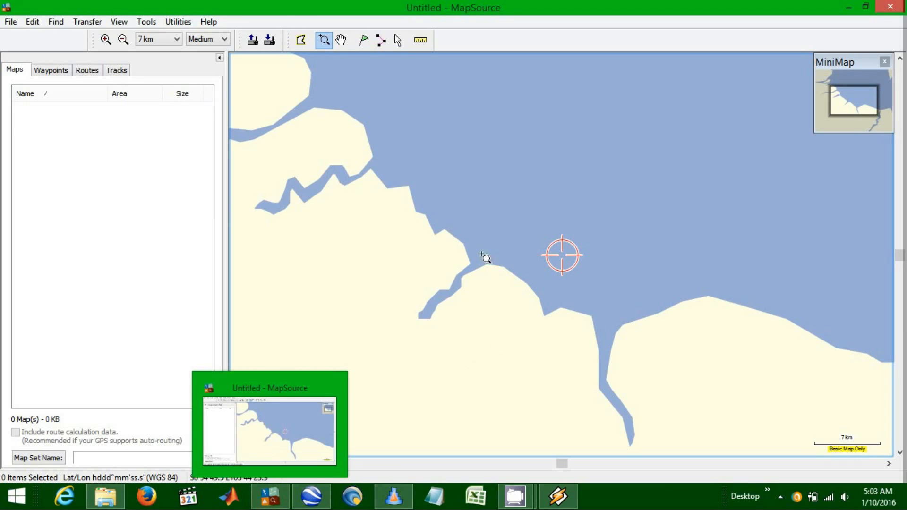
left_click(123, 41)
left_click(124, 41)
left_click(123, 41)
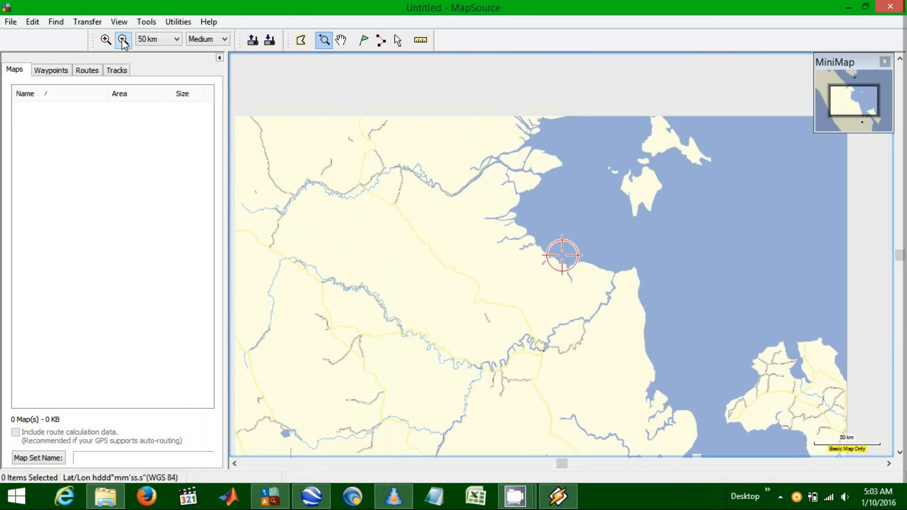
left_click(124, 41)
left_click(123, 40)
left_click(123, 41)
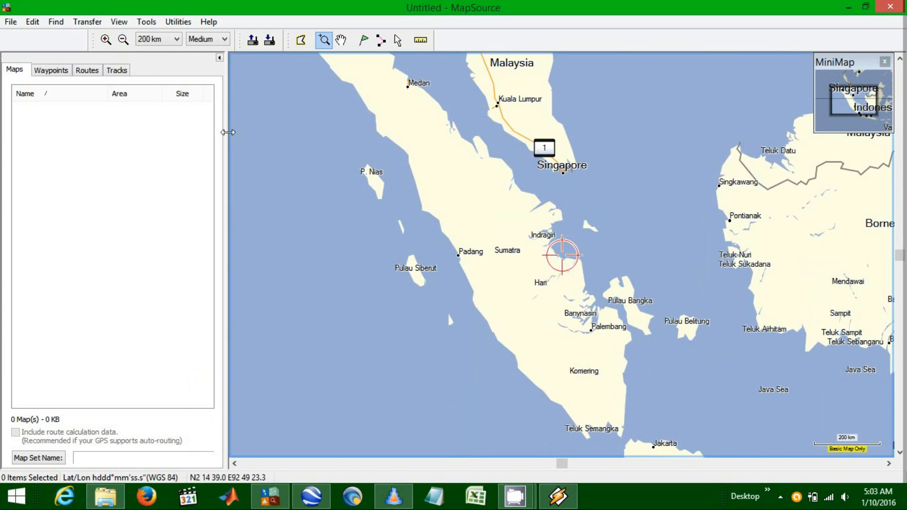
left_click(11, 22)
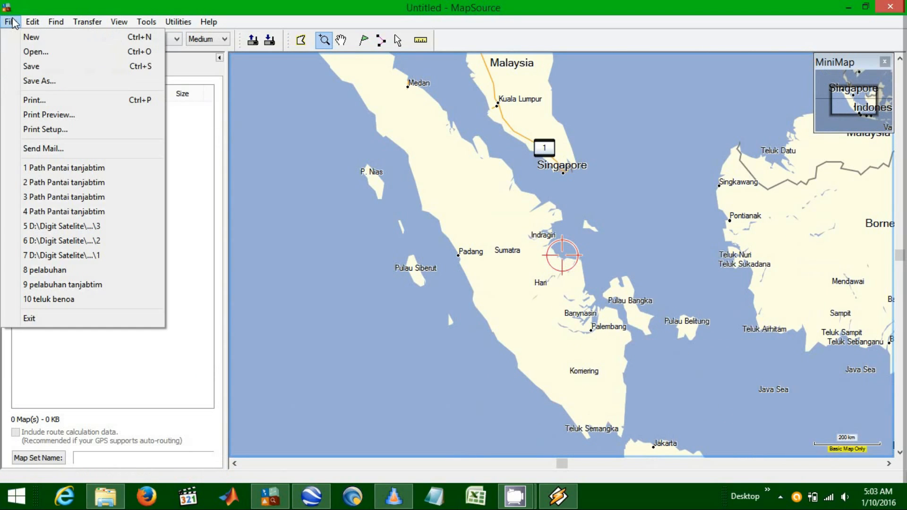
left_click(33, 40)
left_click(18, 22)
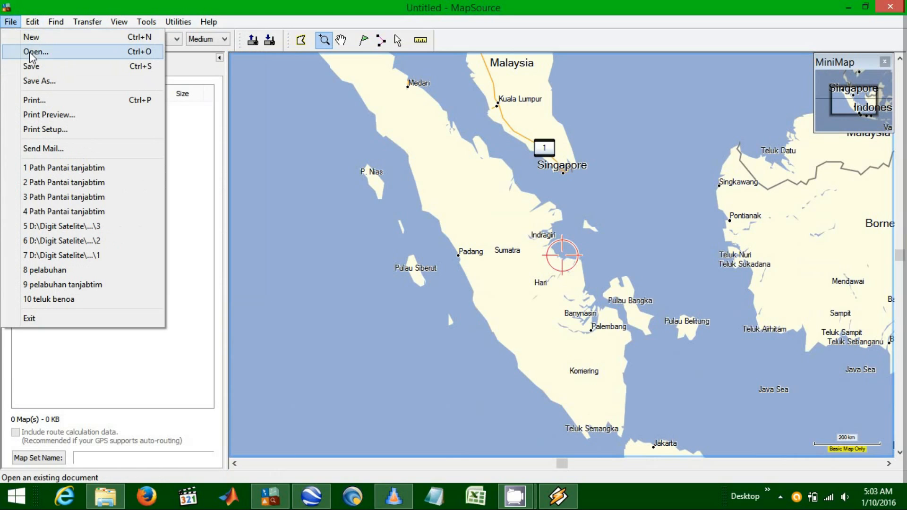
left_click(36, 53)
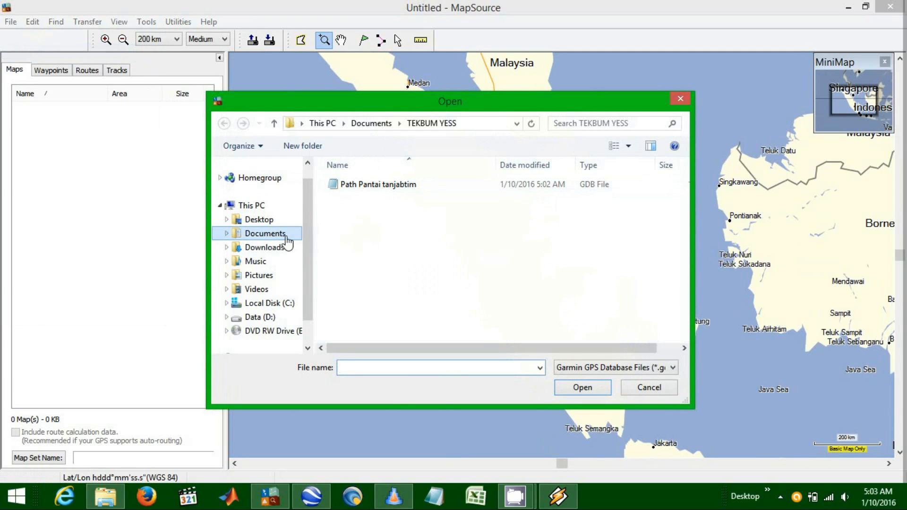
left_click(282, 235)
double_click(518, 236)
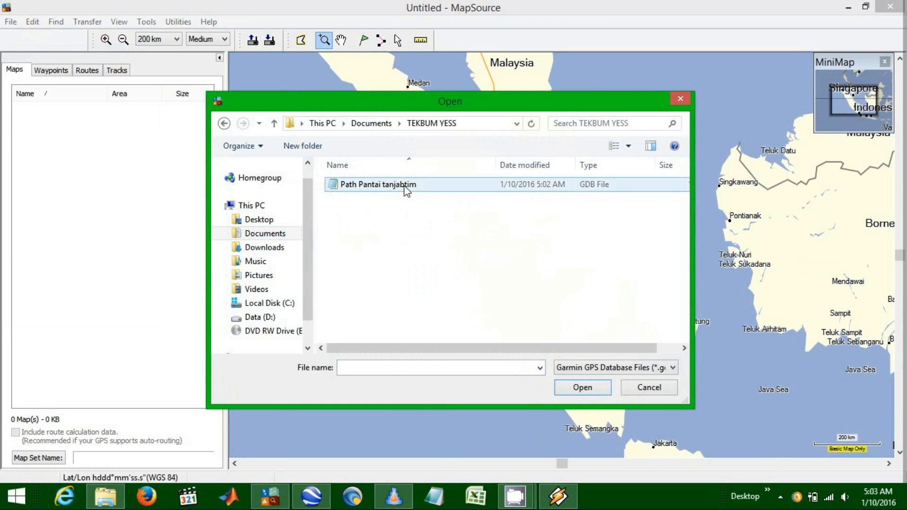
left_click(407, 189)
left_click(577, 392)
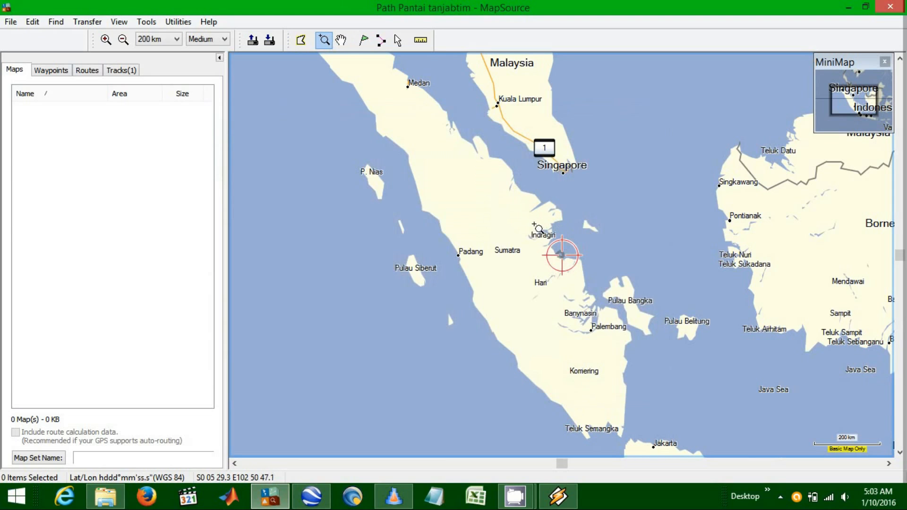
- Set the position grid to UTM in the MapSource preferences and apply the change
left_click_drag(536, 230, 593, 290)
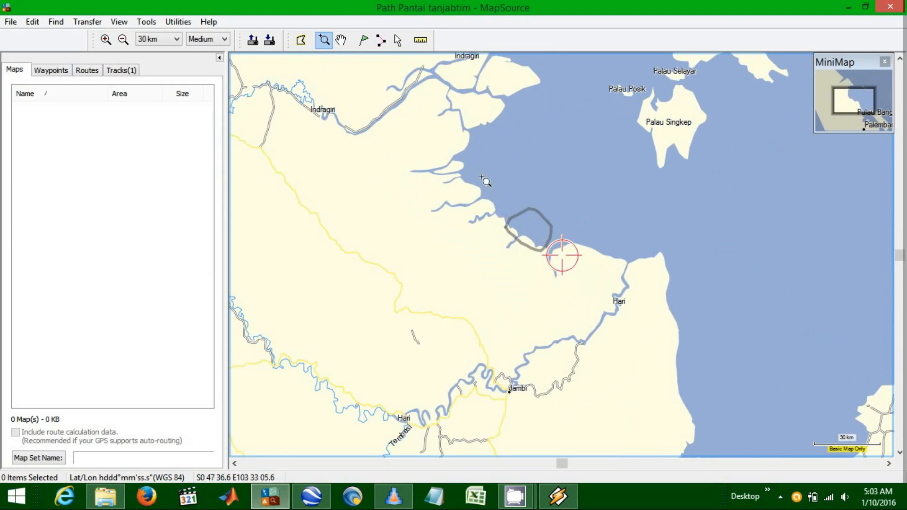
left_click_drag(468, 164, 599, 288)
left_click_drag(450, 138, 656, 382)
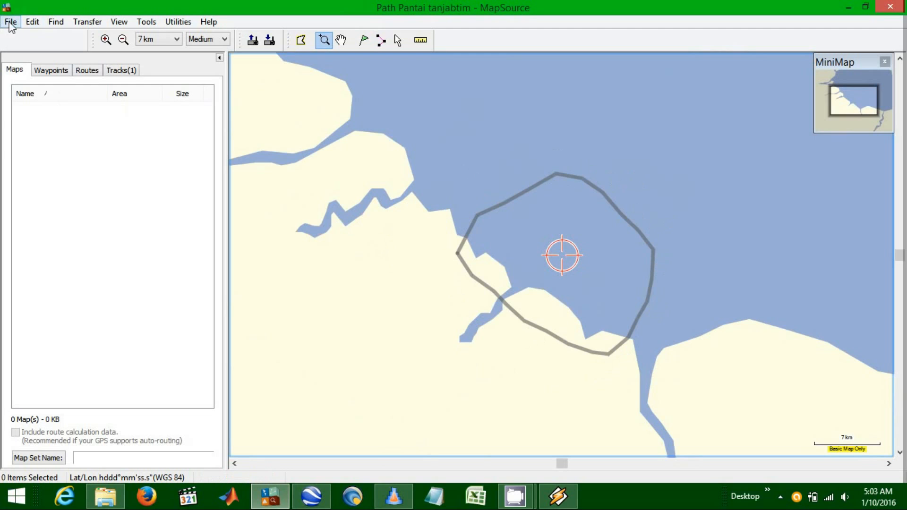
left_click(33, 24)
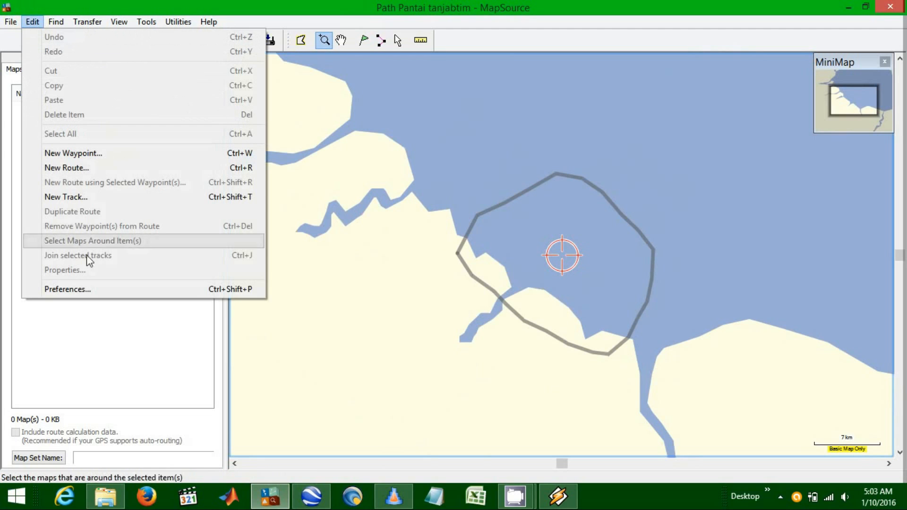
left_click(83, 292)
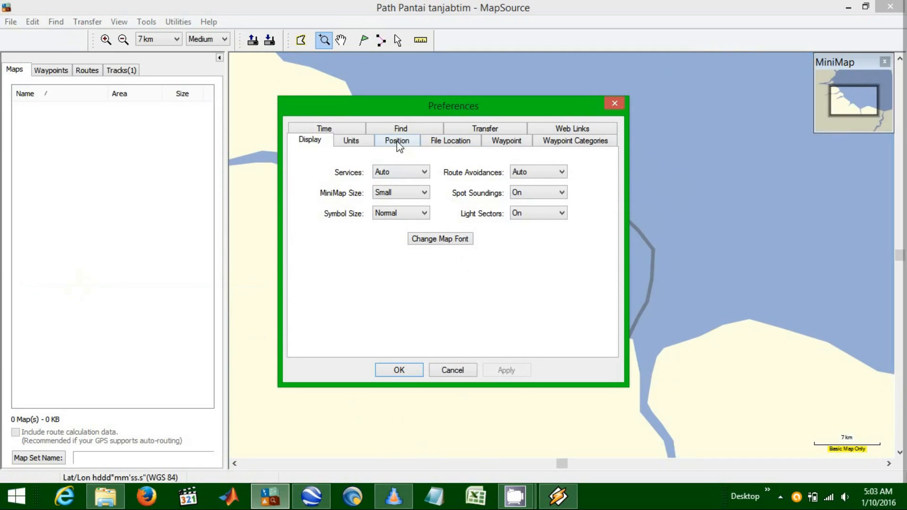
left_click(397, 143)
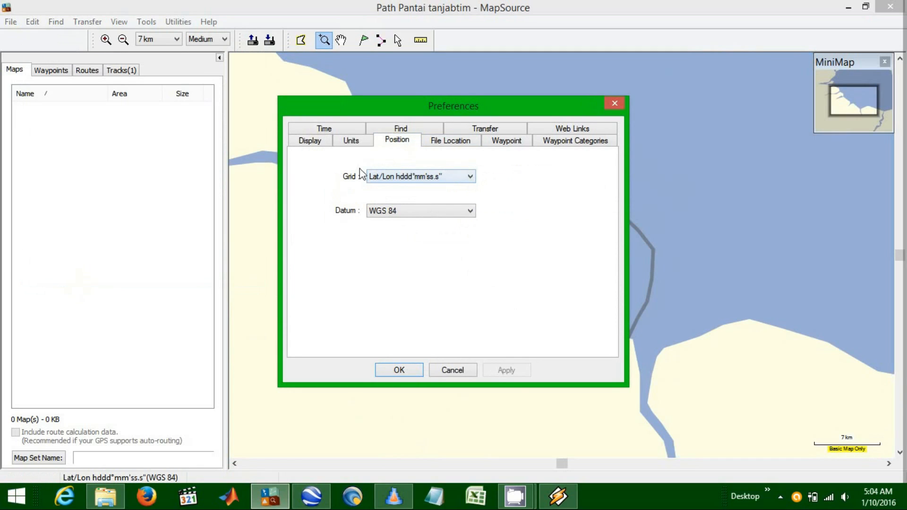
left_click(470, 176)
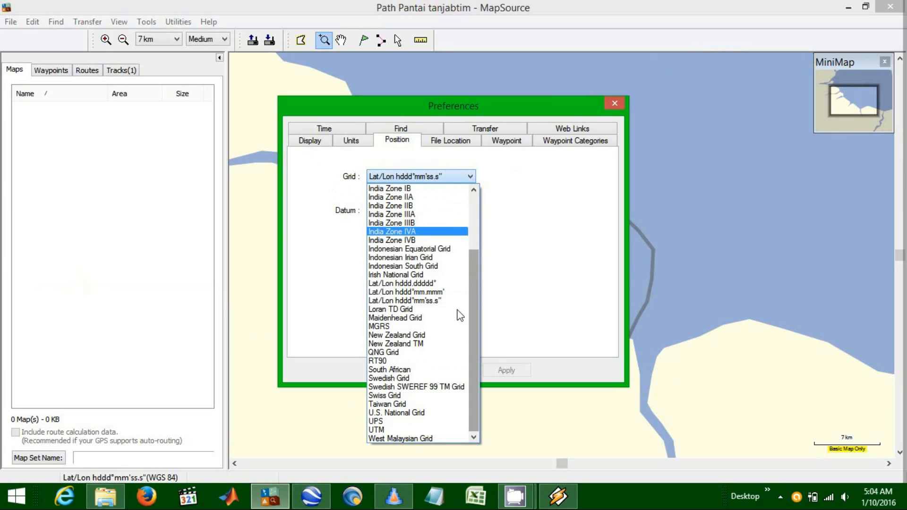
left_click(390, 430)
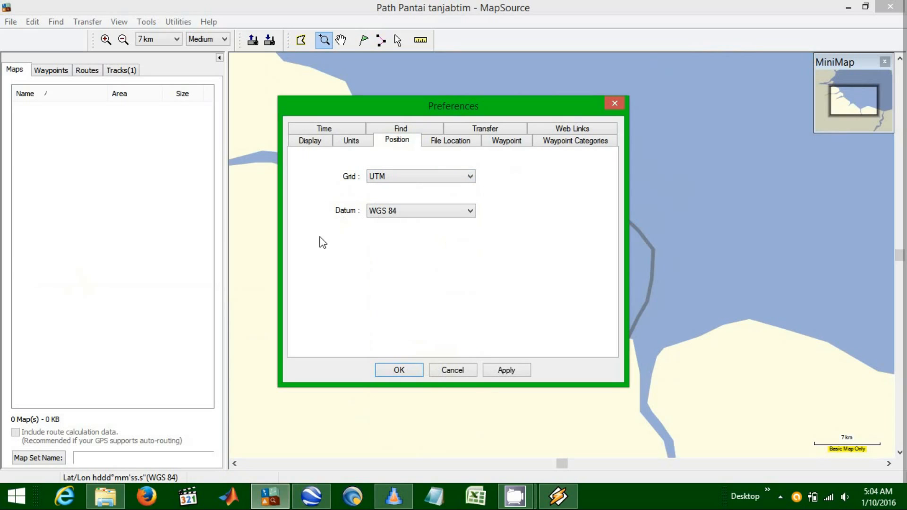
left_click(501, 371)
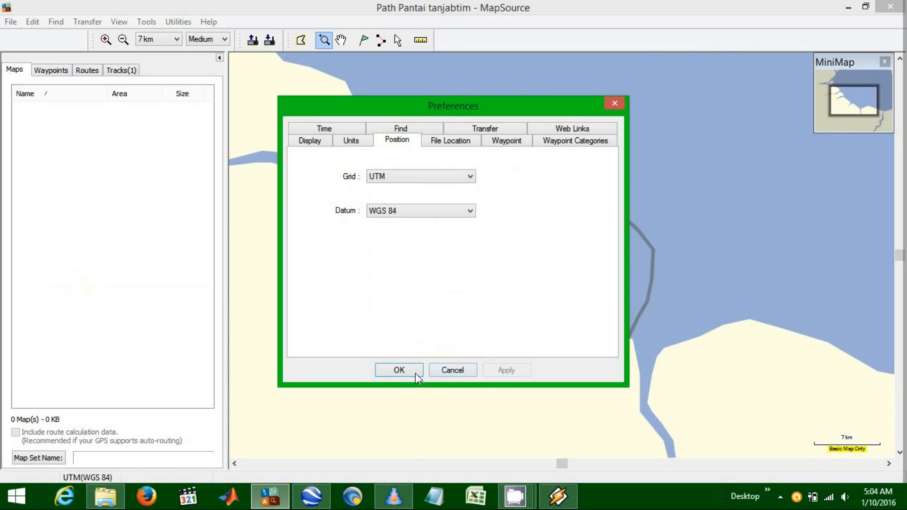
left_click(399, 370)
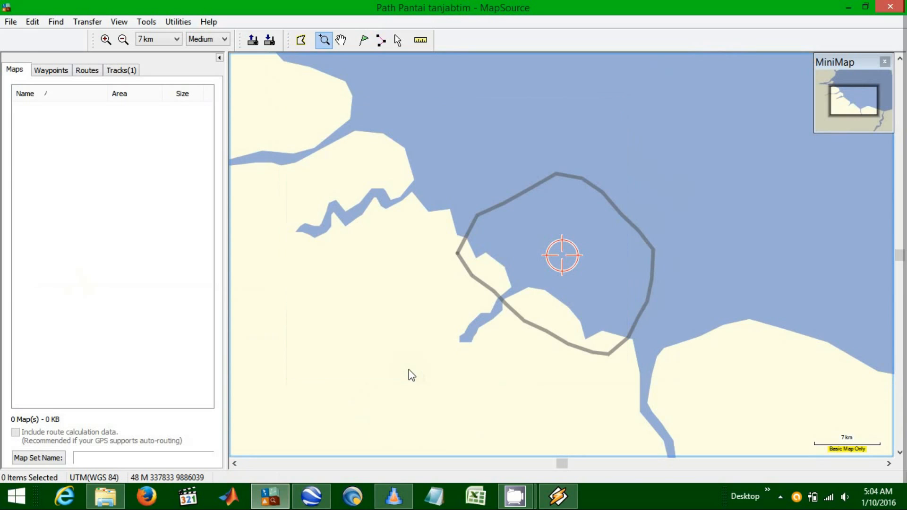
- Save the track as a tab-delimited text file named "Path Pantai tanjabtim.txt" in the TEKBUM YESS folder
left_click(9, 21)
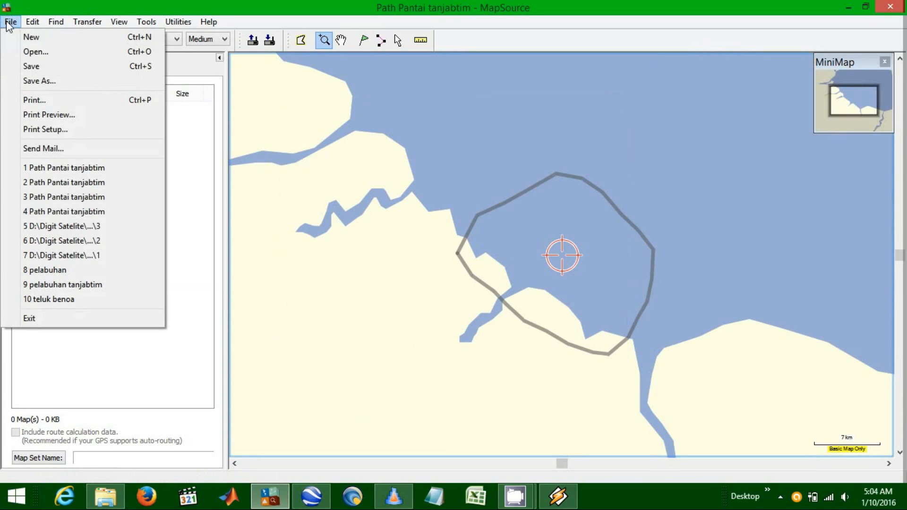
left_click(84, 82)
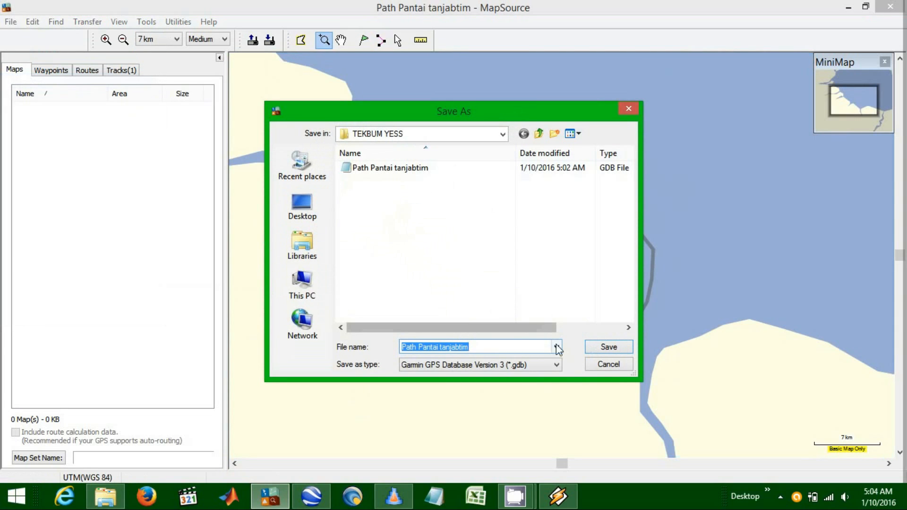
left_click(558, 365)
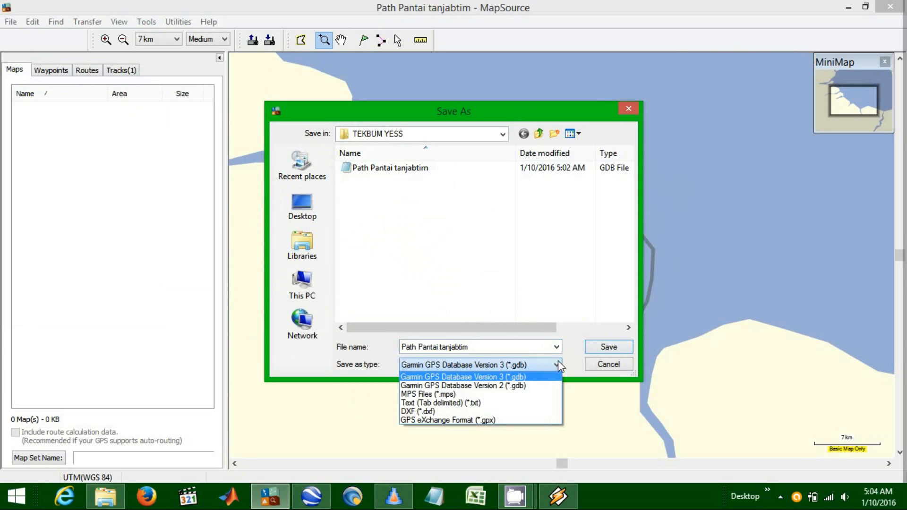
left_click(518, 408)
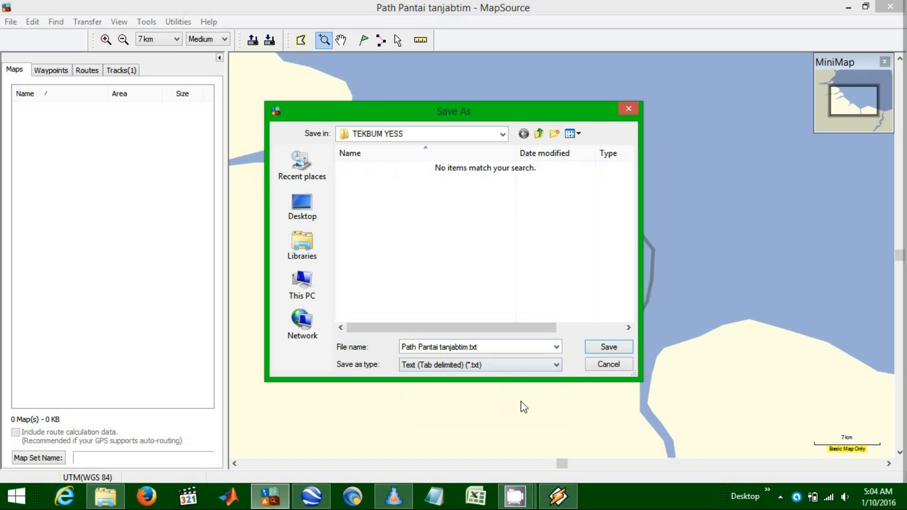
left_click(617, 352)
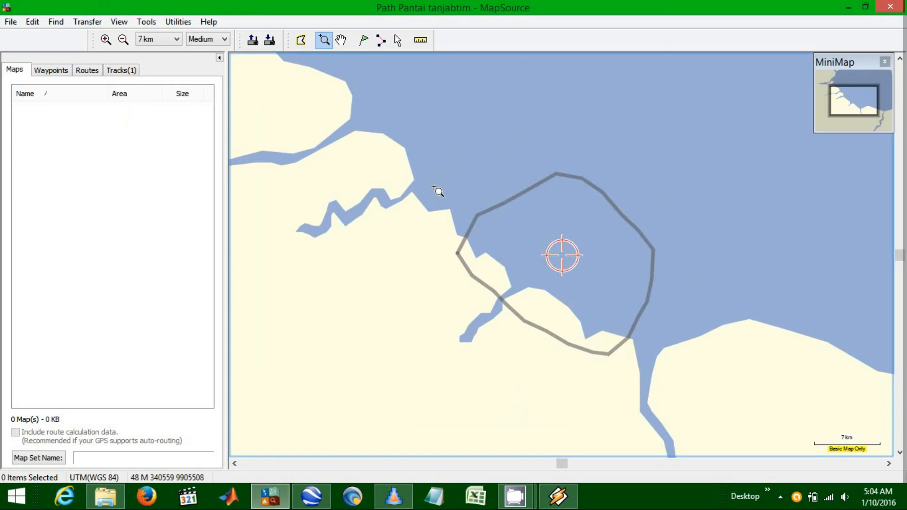
left_click(349, 500)
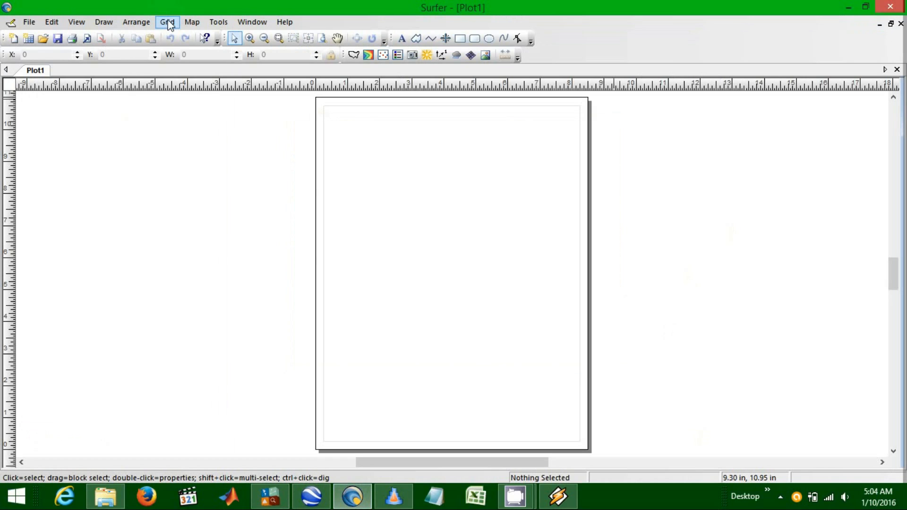
left_click(188, 28)
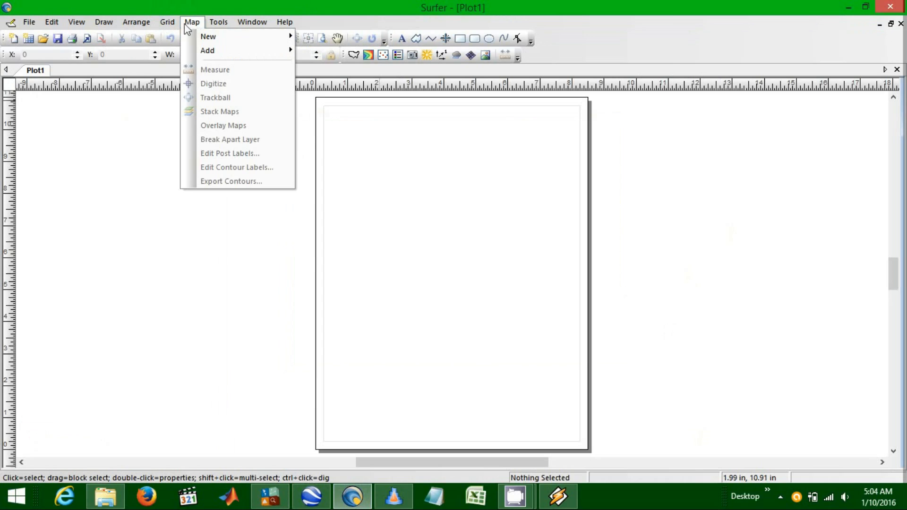
left_click(146, 122)
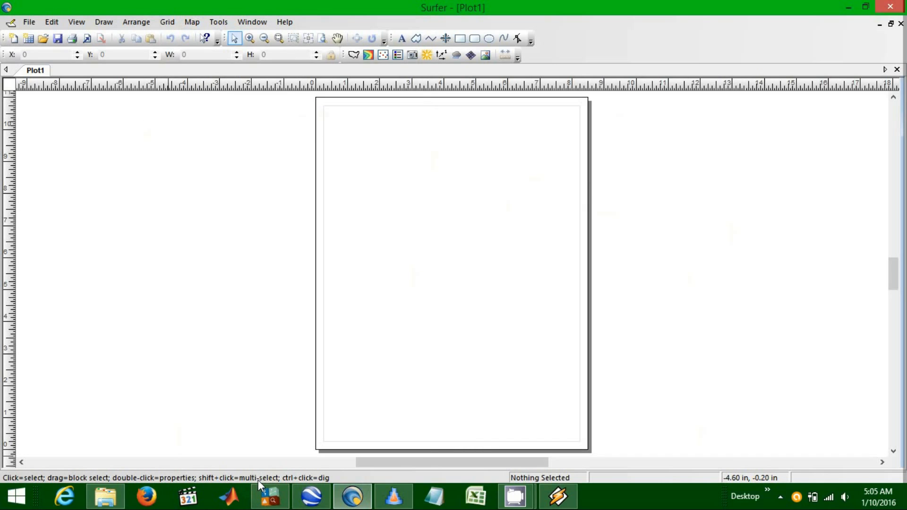
- Switch to File Explorer, open the "Path Pantai tanjabtim" text document from Documents > TEKBUM YESS in Notepad and maximize its window
left_click(118, 493)
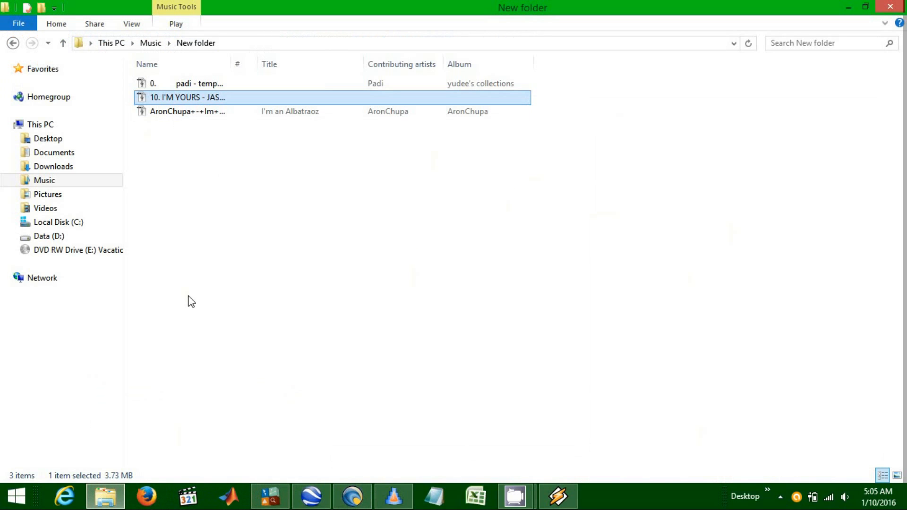
left_click(65, 153)
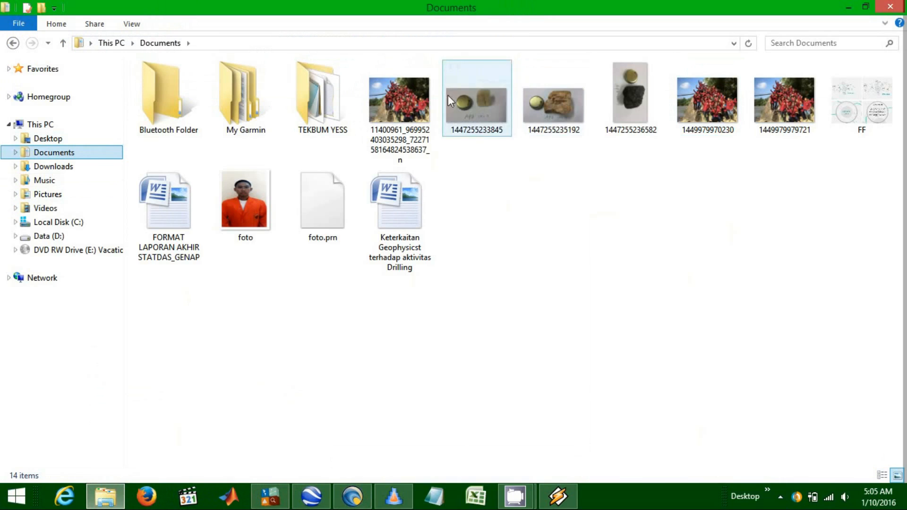
double_click(307, 104)
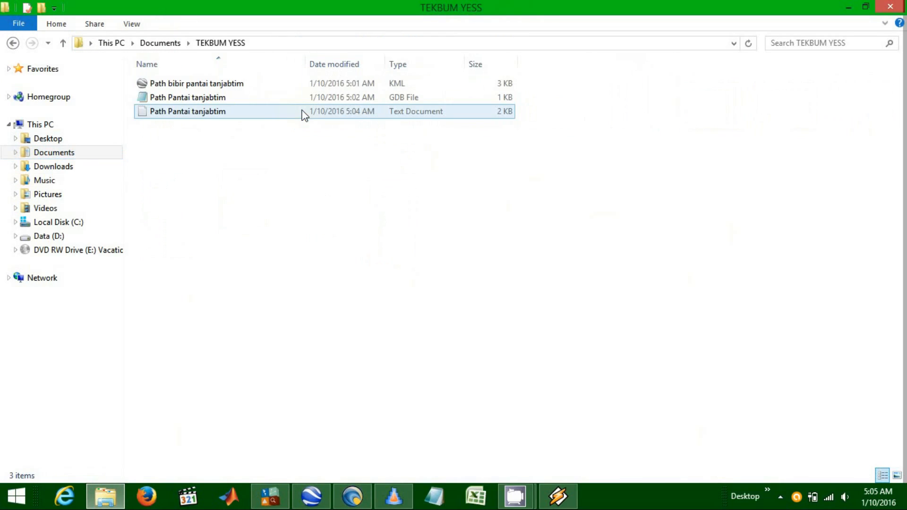
left_click(207, 114)
double_click(207, 113)
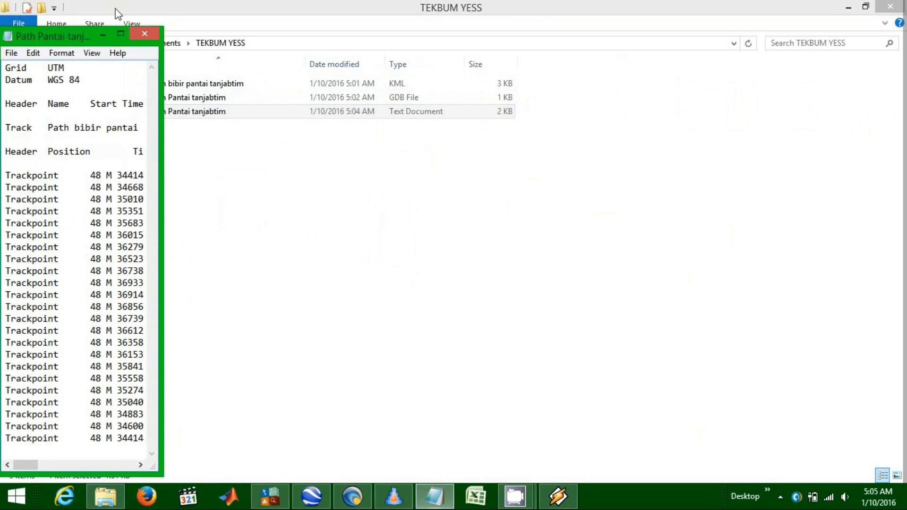
left_click(120, 33)
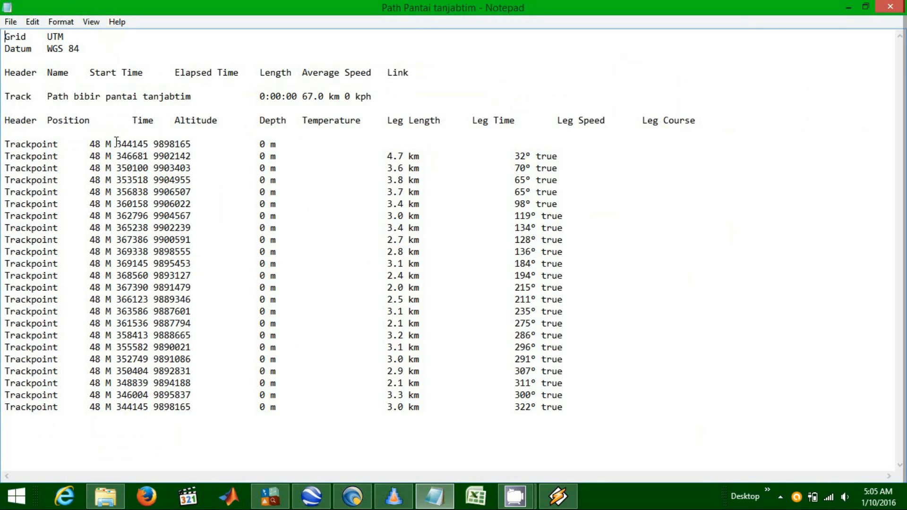
- Open a blank Excel workbook, return to Notepad and copy the entire contents of the "Path Pantai tanjabtim" text file
left_click(345, 505)
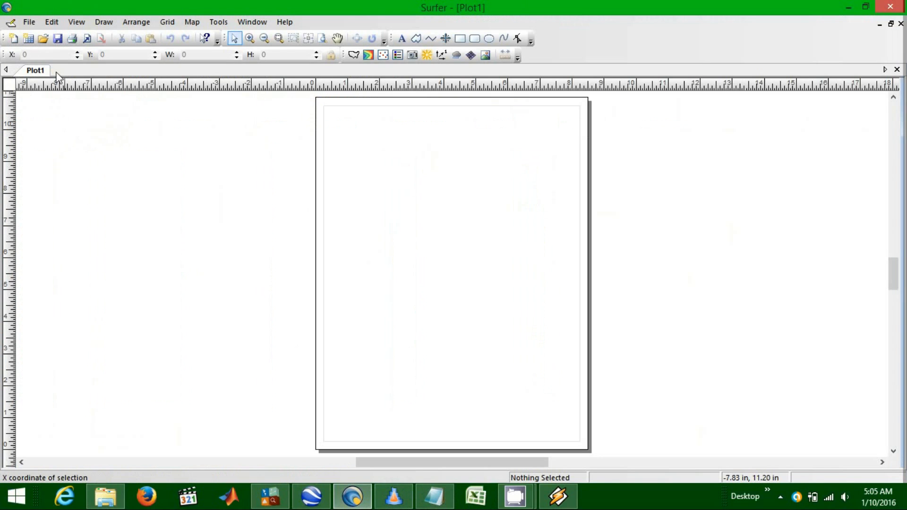
left_click(480, 500)
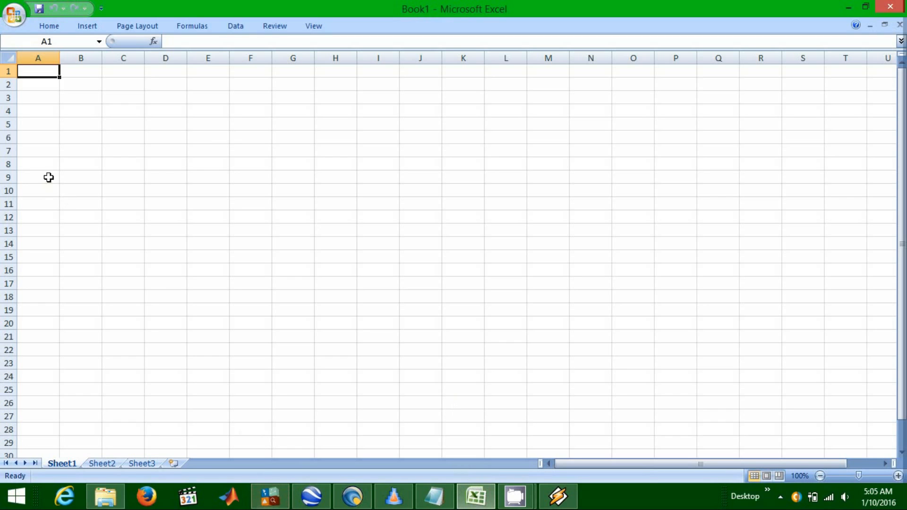
left_click(433, 497)
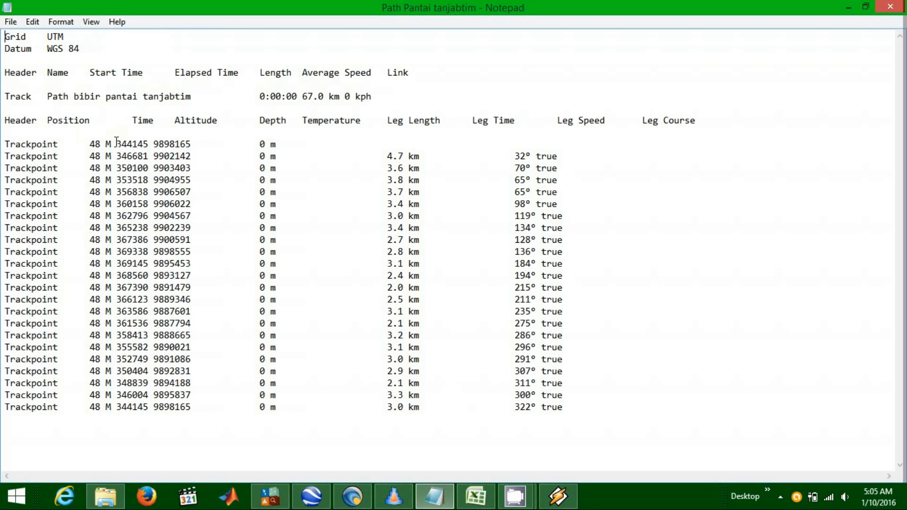
key("ctrl+a")
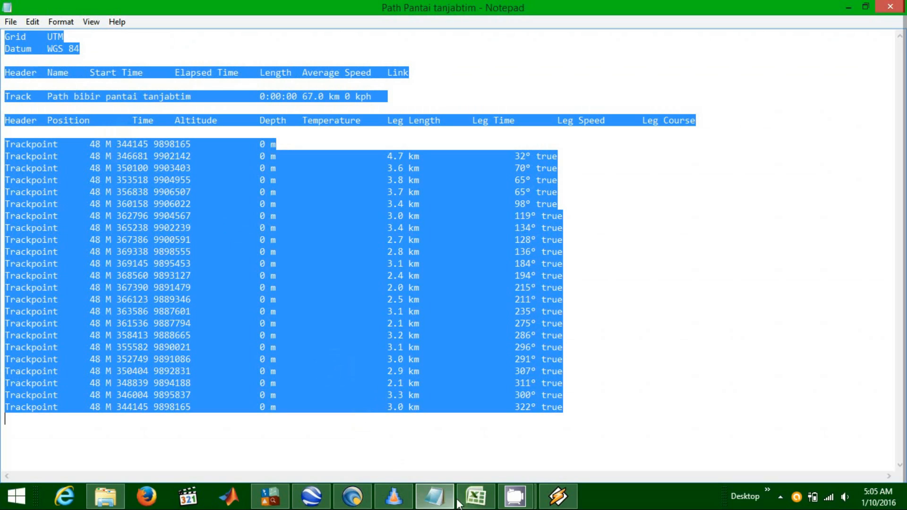
- Switch to Excel, try pasting the copied track text at A1 of the blank workbook, clear it and close without saving
left_click(475, 496)
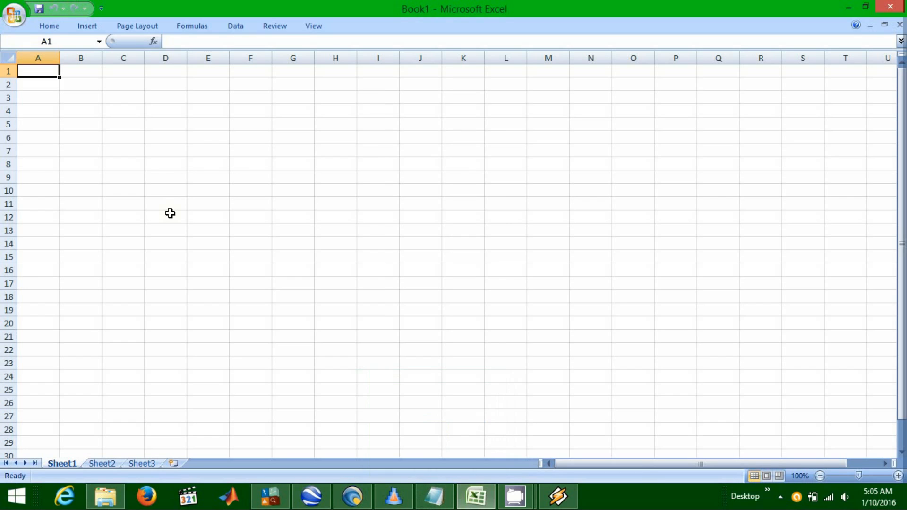
key("ctrl+v")
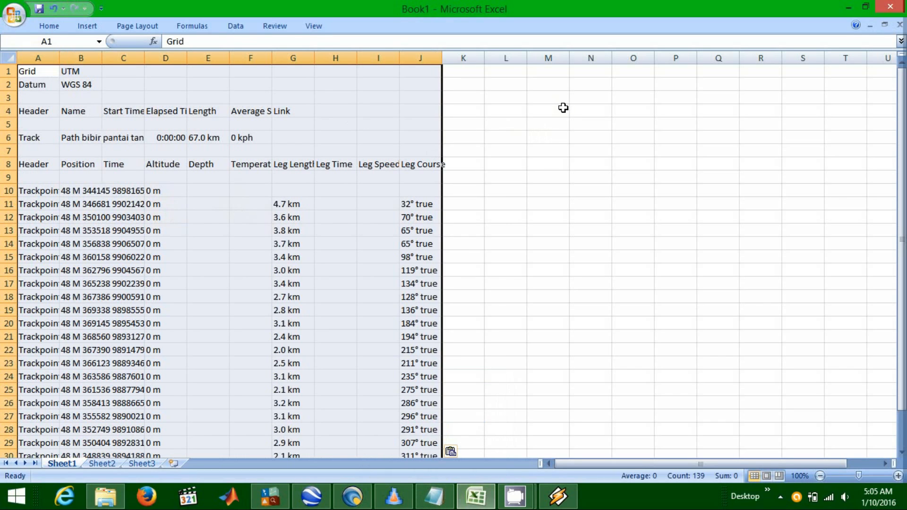
key("Delete")
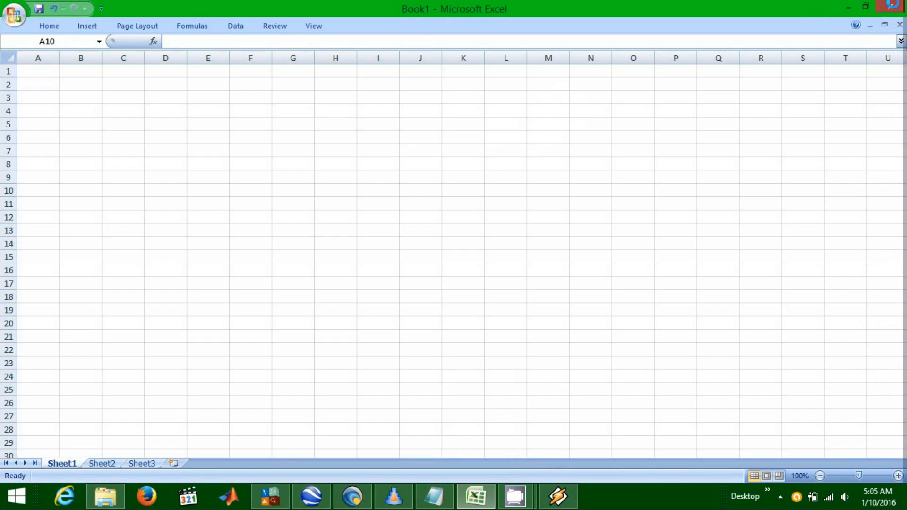
left_click(895, 6)
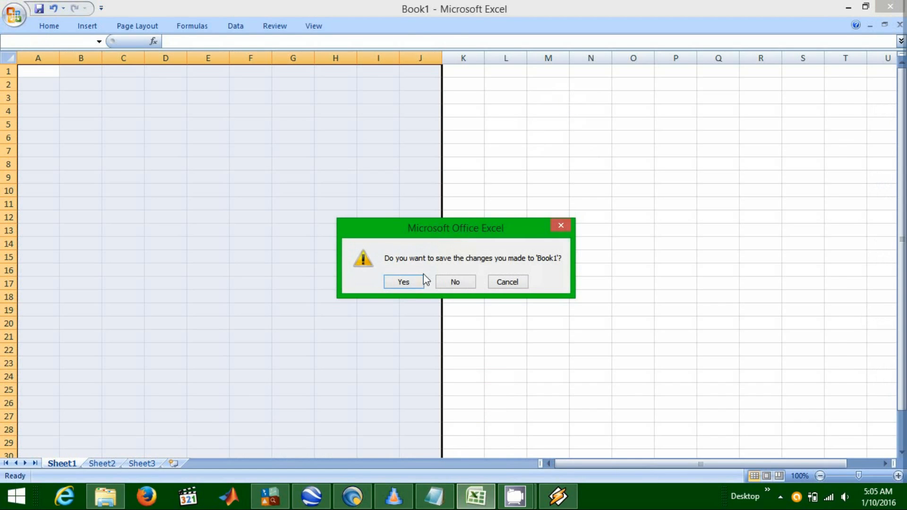
left_click(455, 282)
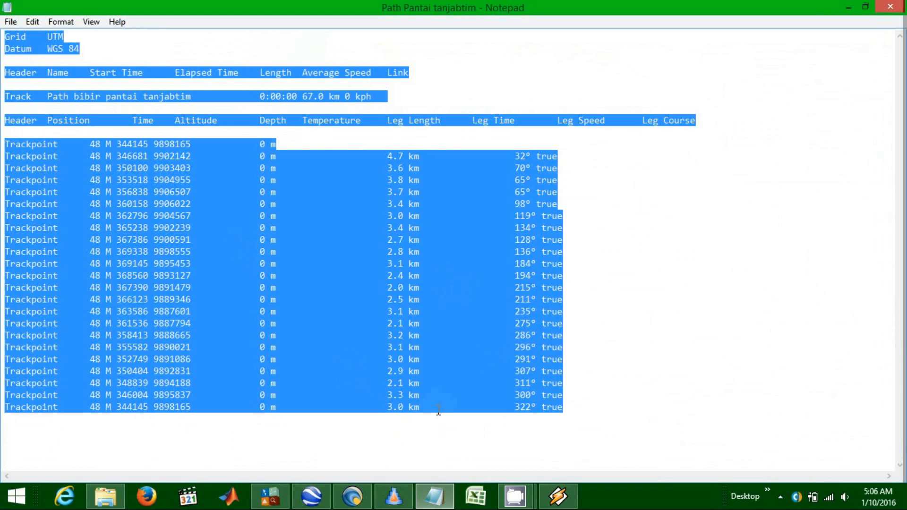
- Switch to Surfer and paste the copied track text into a new worksheet as delimited data split by tab, comma, semicolon and space
left_click(354, 497)
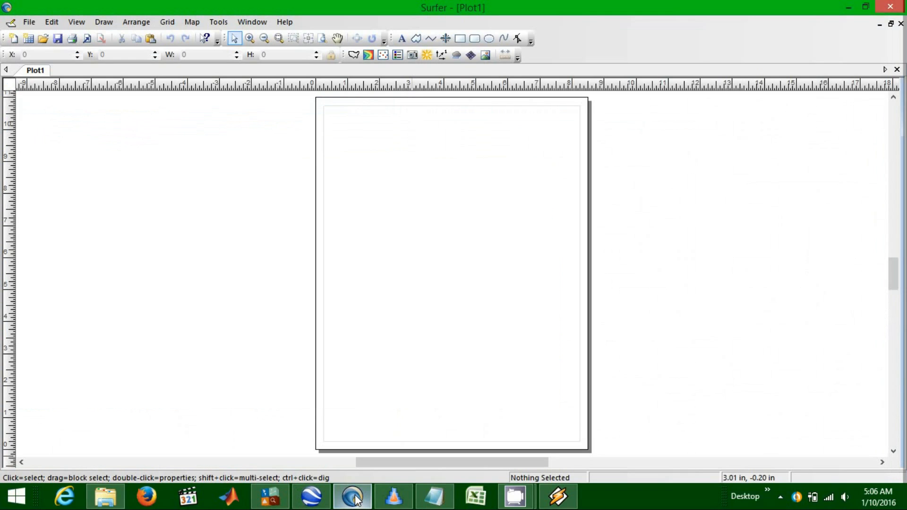
left_click(28, 39)
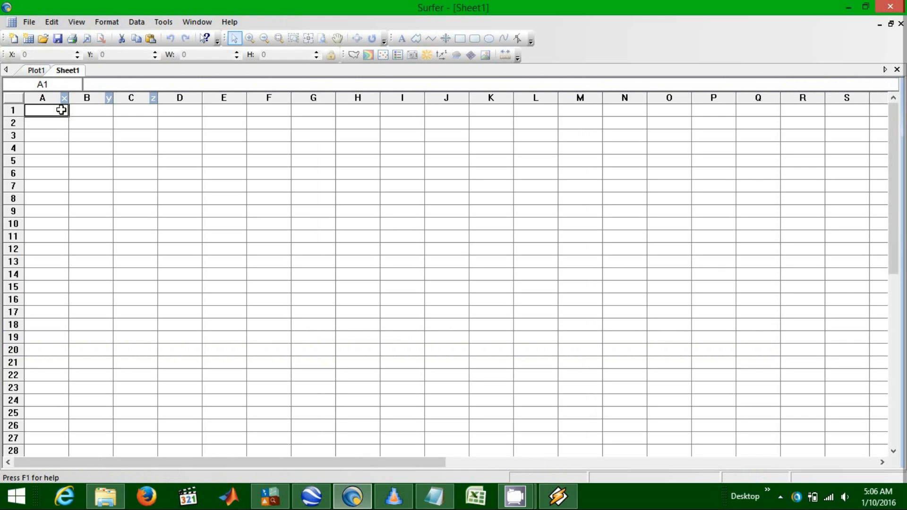
key("ctrl+v")
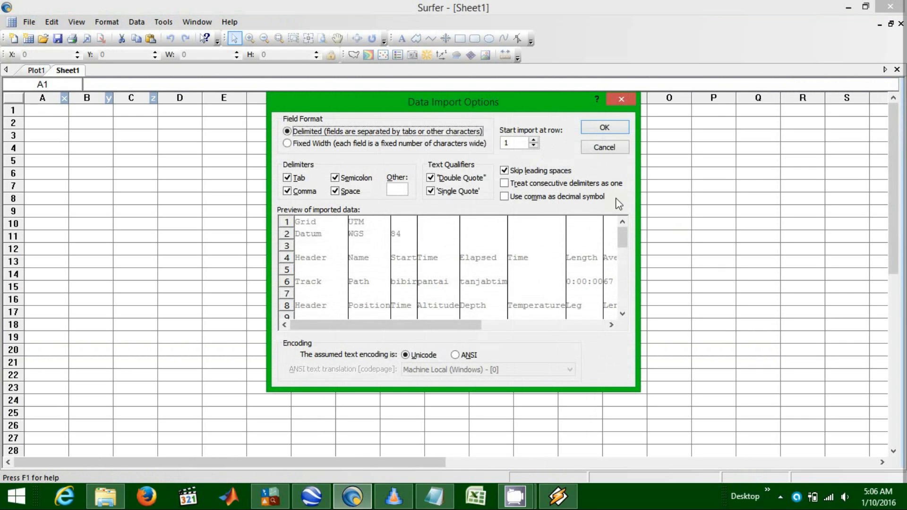
mouse_move(619, 236)
left_mouse_down()
mouse_move(619, 287)
mouse_move(619, 229)
left_mouse_up()
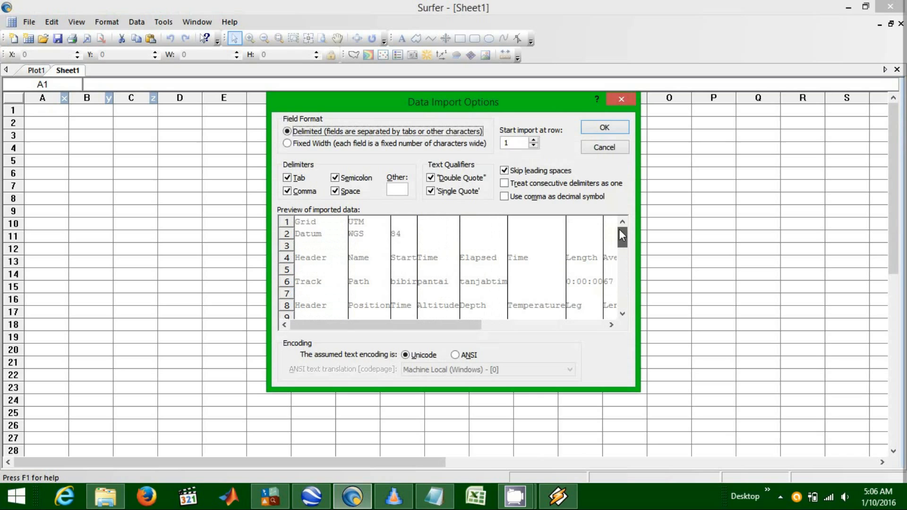
left_click(600, 128)
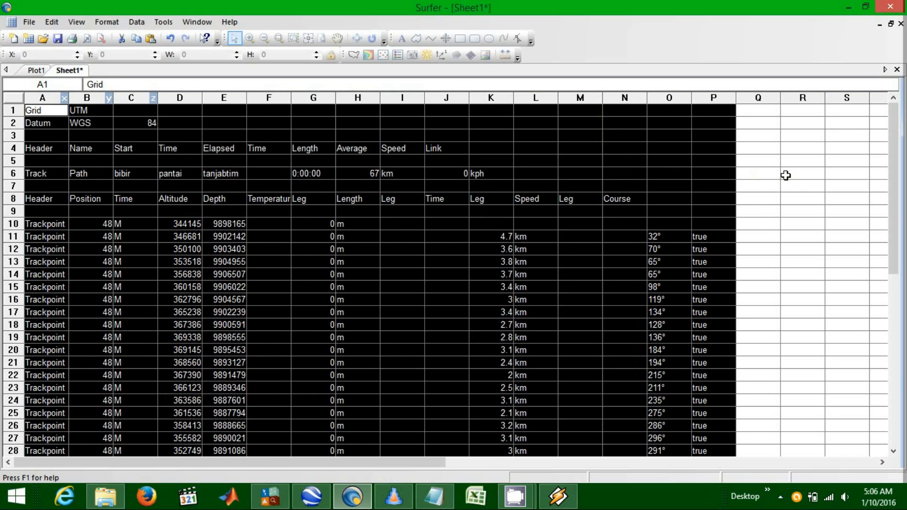
- Copy the UTM coordinates in D10:E32 of the Surfer worksheet and paste them at A1 of a new Excel workbook
left_click(786, 176)
left_click_drag(167, 222, 226, 405)
key("ctrl+c")
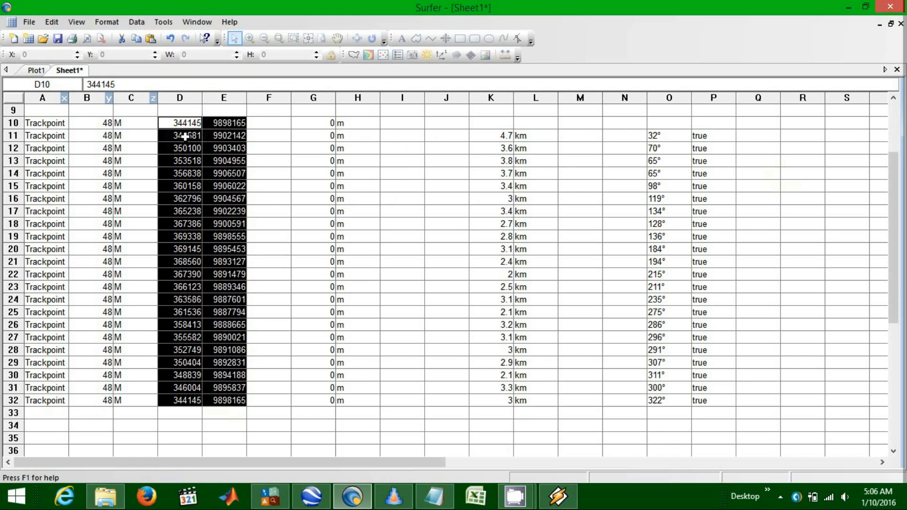
left_click(476, 497)
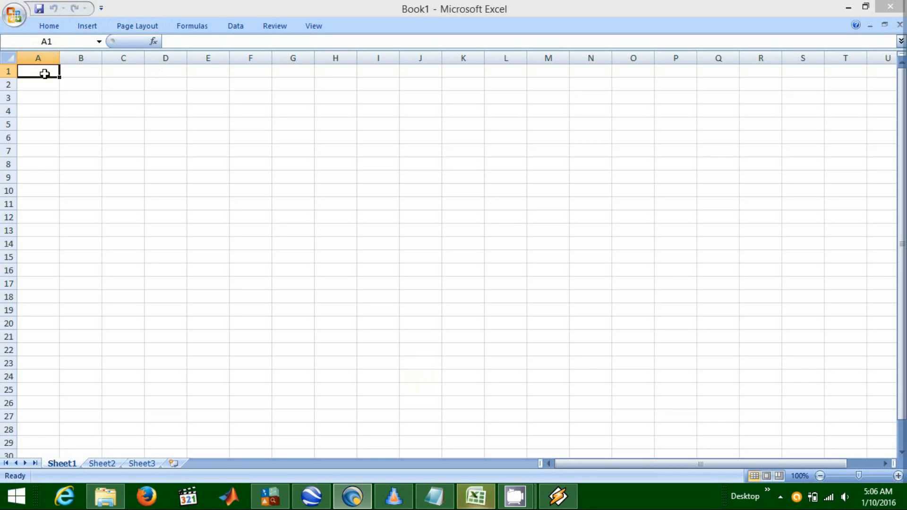
key("ctrl+v")
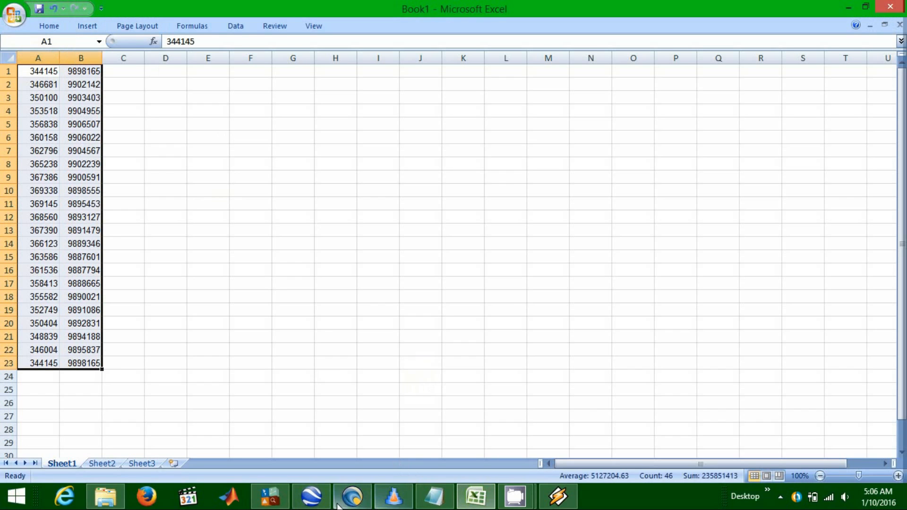
left_click(352, 496)
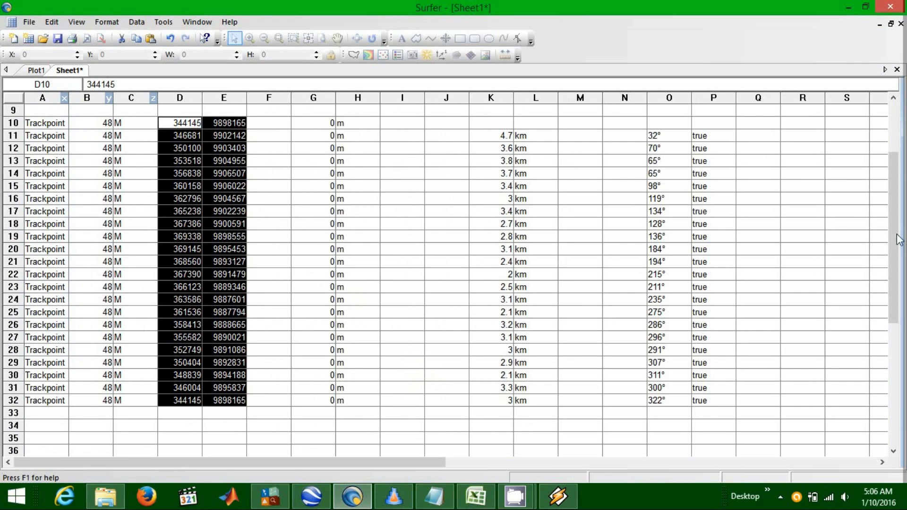
left_click_drag(899, 239, 899, 189)
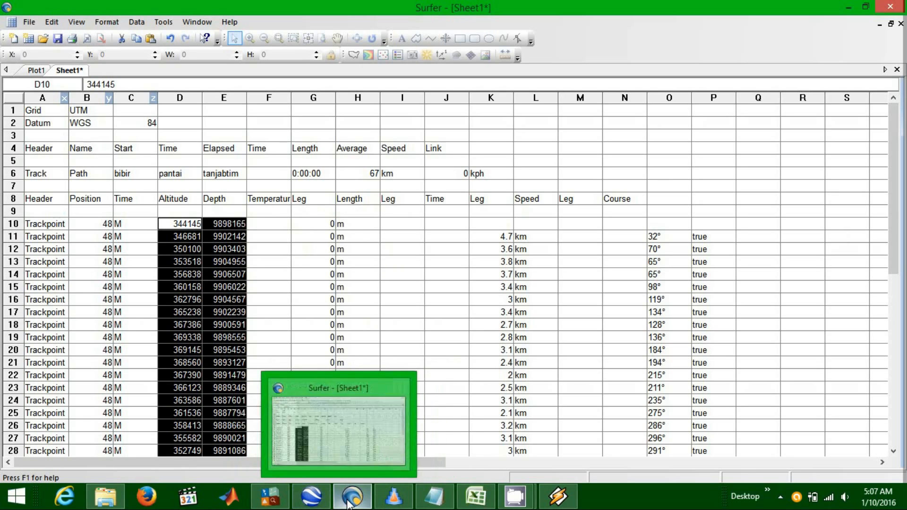
- Switch to Google Earth and show the elevation profile of the visible "Path bibir pantai tanjabtim" path
left_click(313, 498)
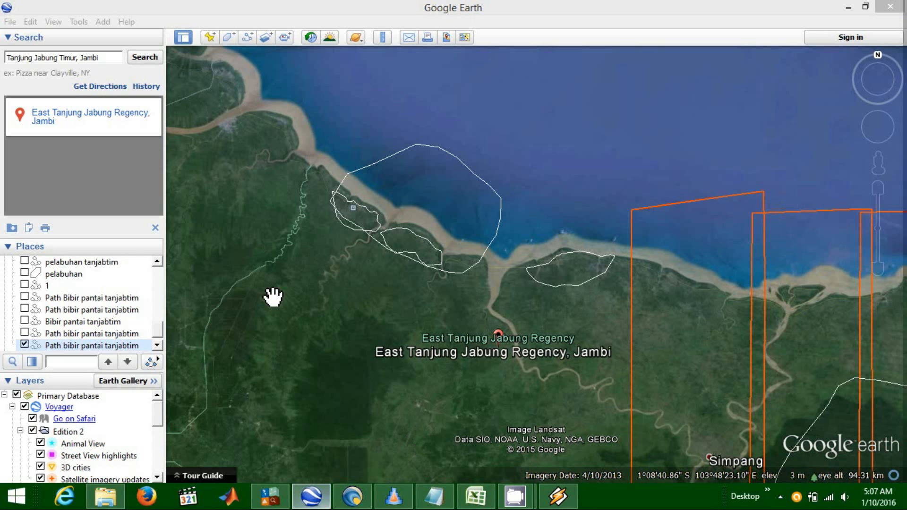
left_click(119, 346)
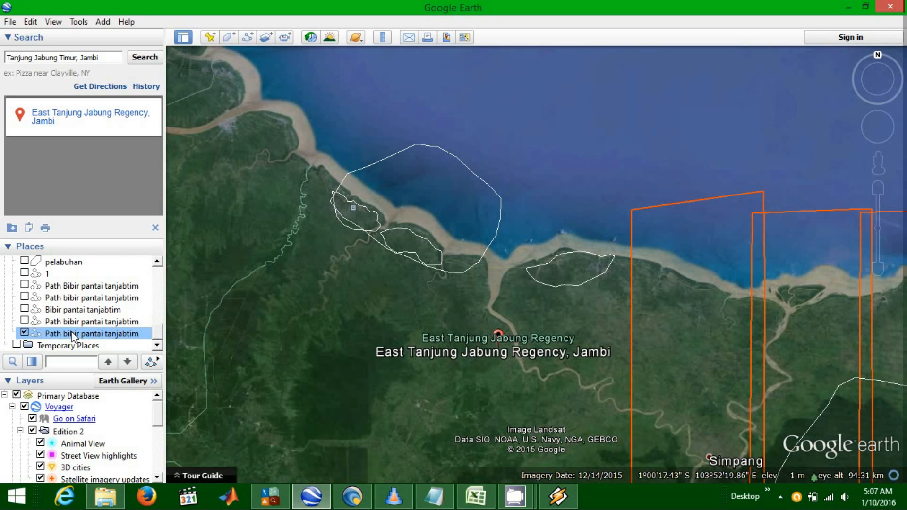
mouse_move(158, 328)
left_mouse_down()
mouse_move(161, 308)
mouse_move(160, 335)
left_mouse_up()
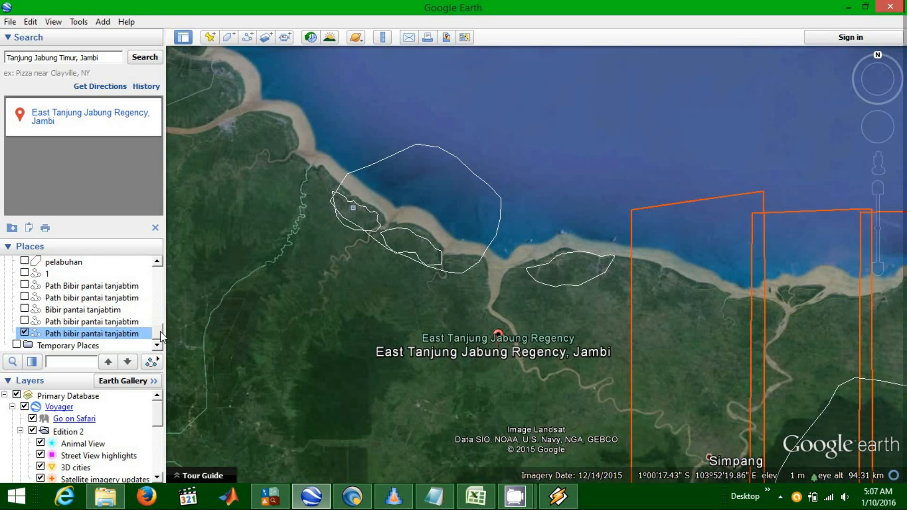
right_click(108, 336)
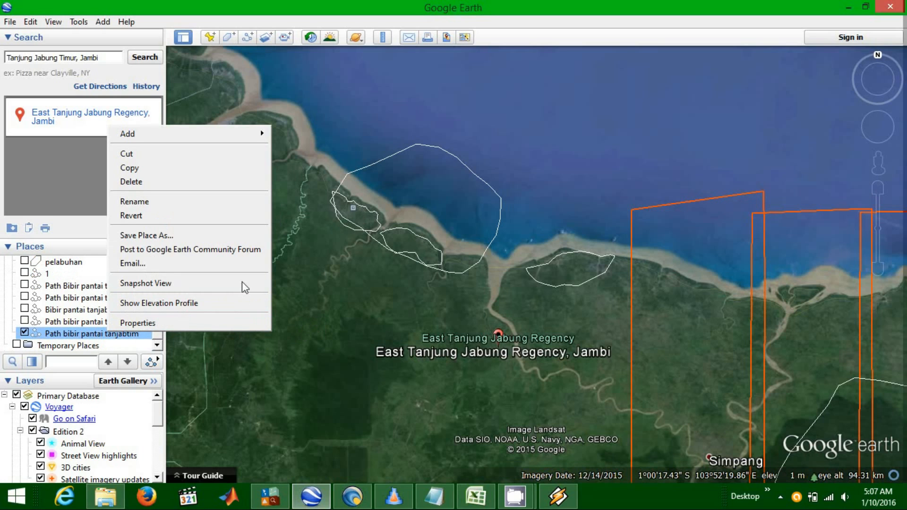
left_click(99, 335)
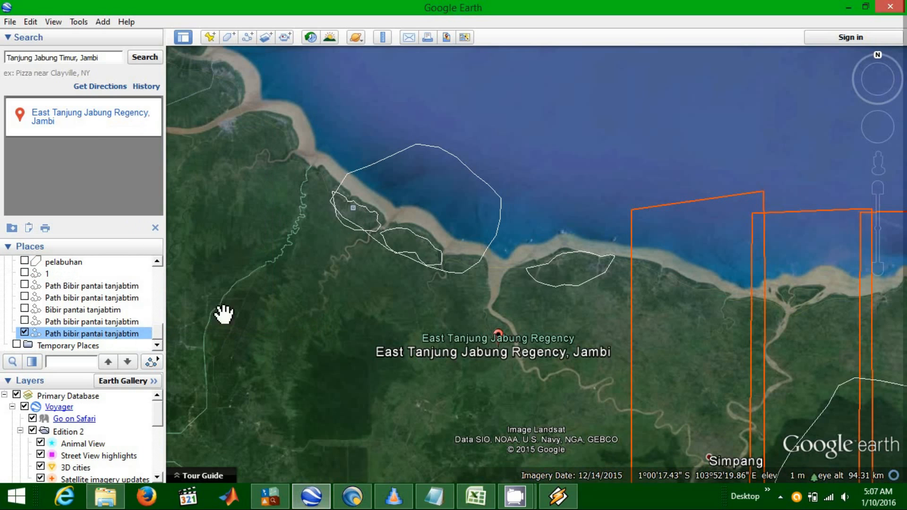
right_click(85, 335)
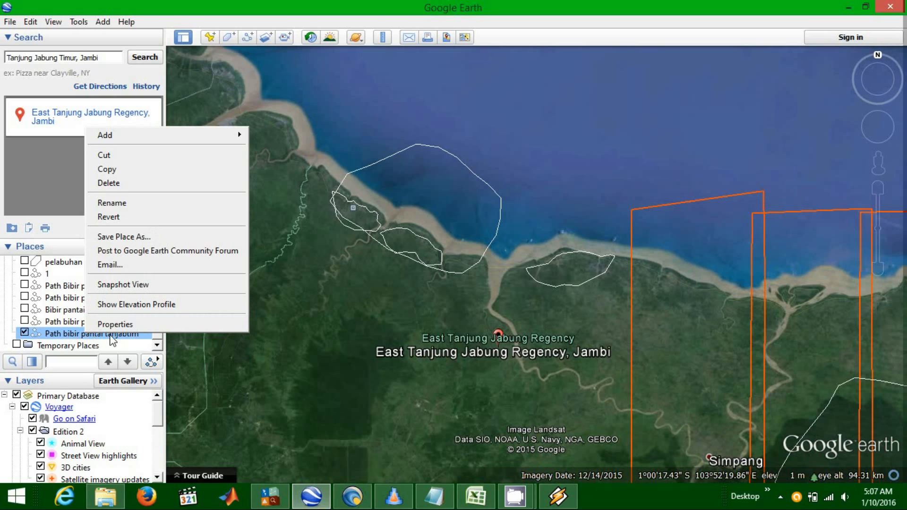
left_click(139, 305)
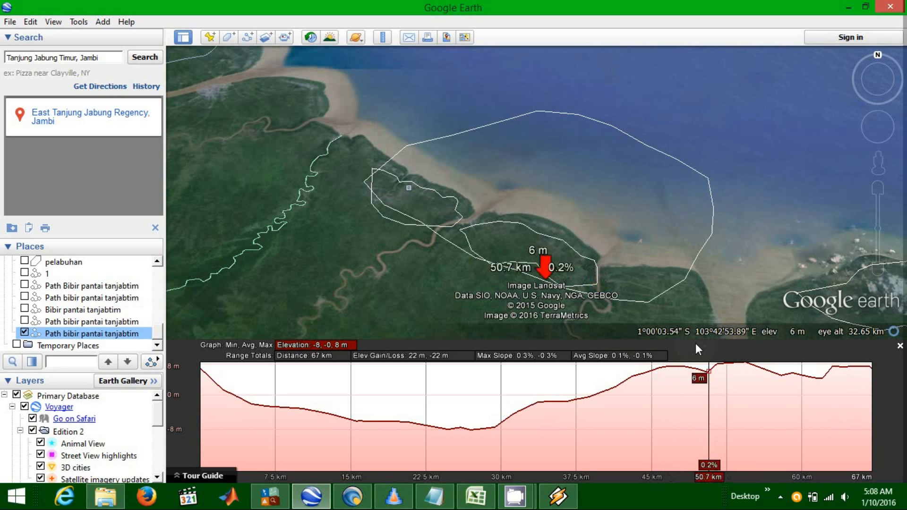
- Review the UTM trackpoints in the "Path Pantai tanjabtim" Notepad file and return to the Google Earth elevation profile
left_click(434, 497)
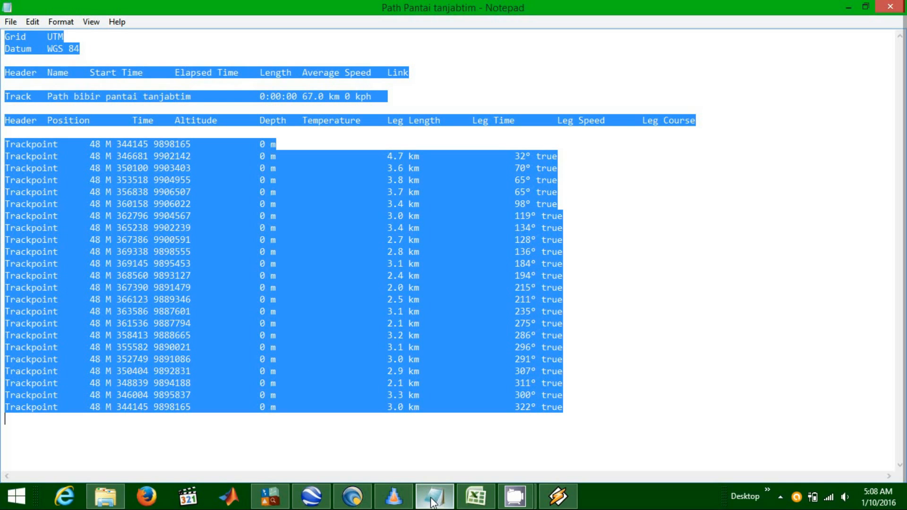
left_click(200, 265)
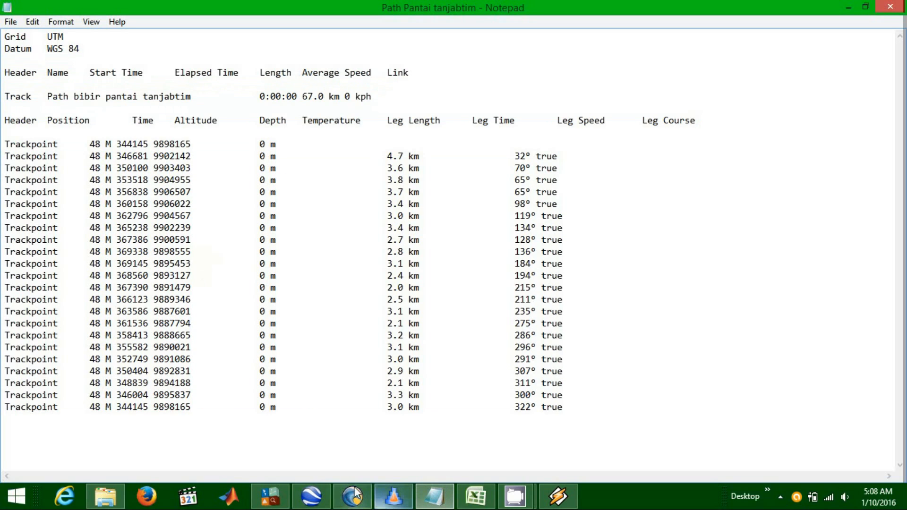
left_click(312, 496)
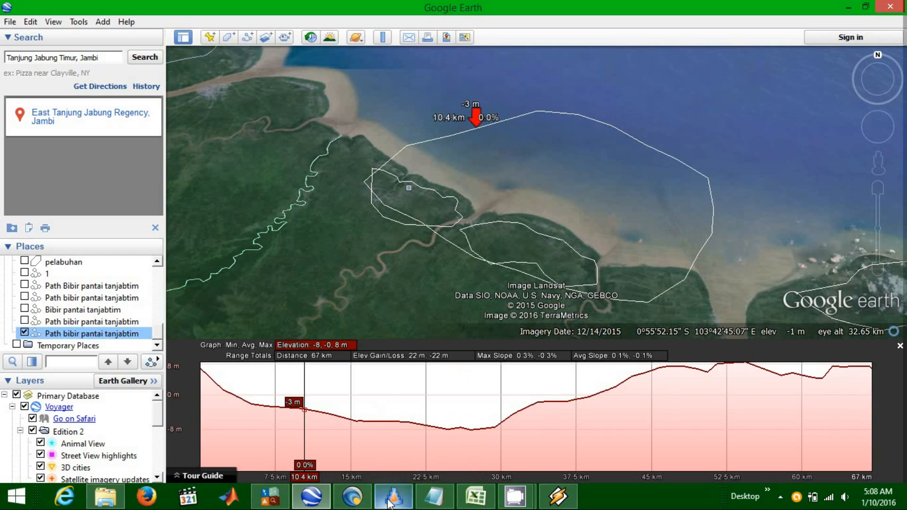
- Switch to MapSource and set the position grid preference to Lat/Lon hddd°mm'ss.s"
left_click(271, 496)
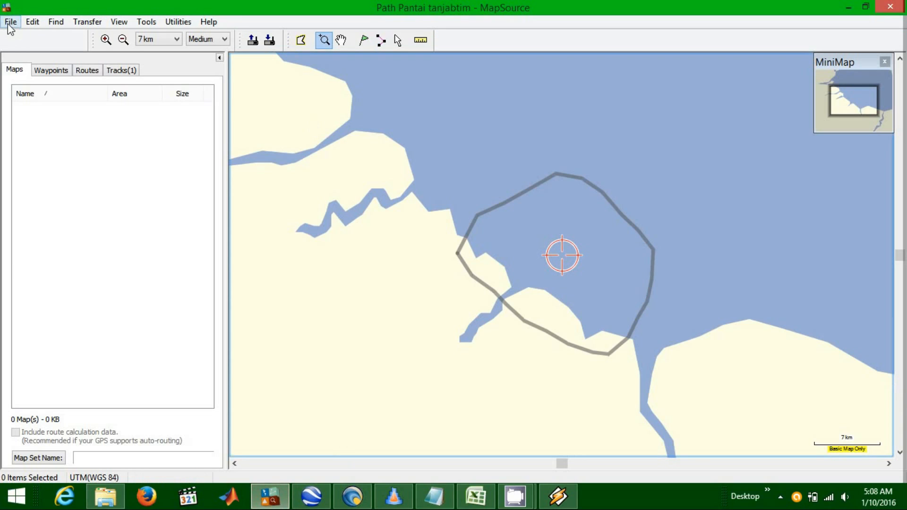
left_click(30, 23)
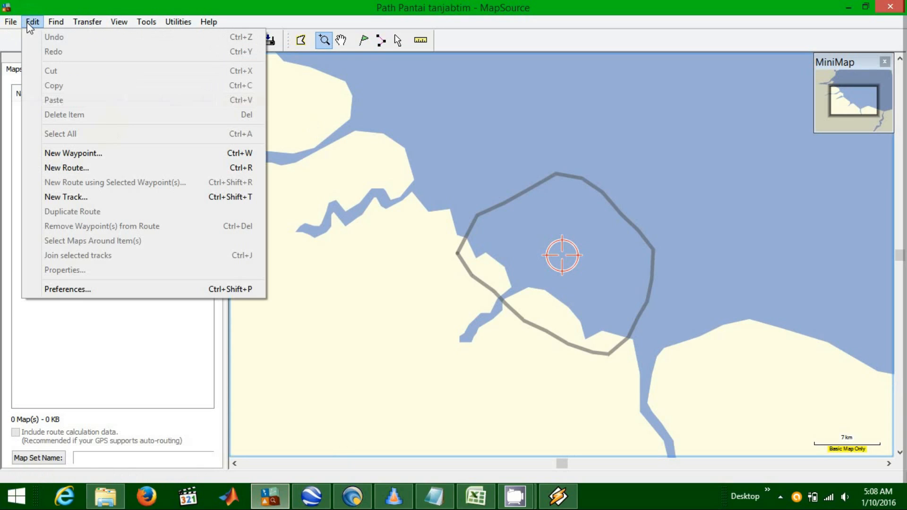
left_click(84, 290)
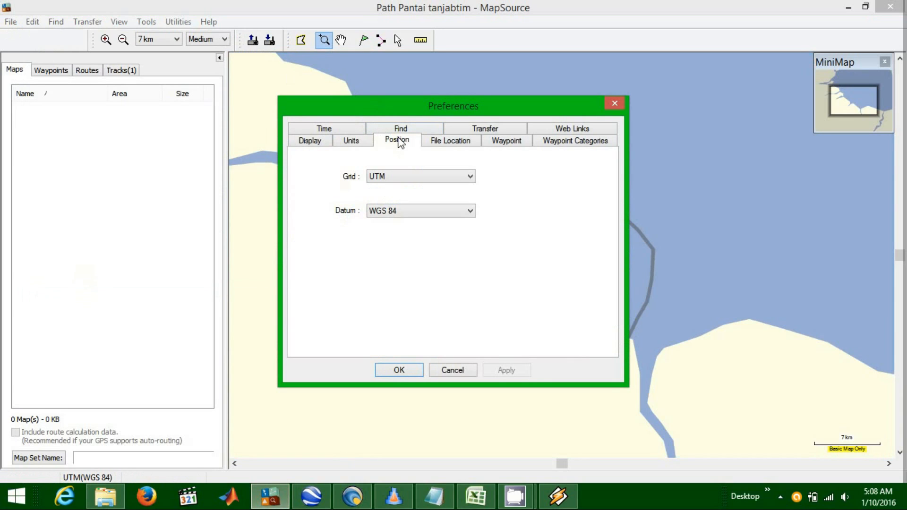
left_click(470, 179)
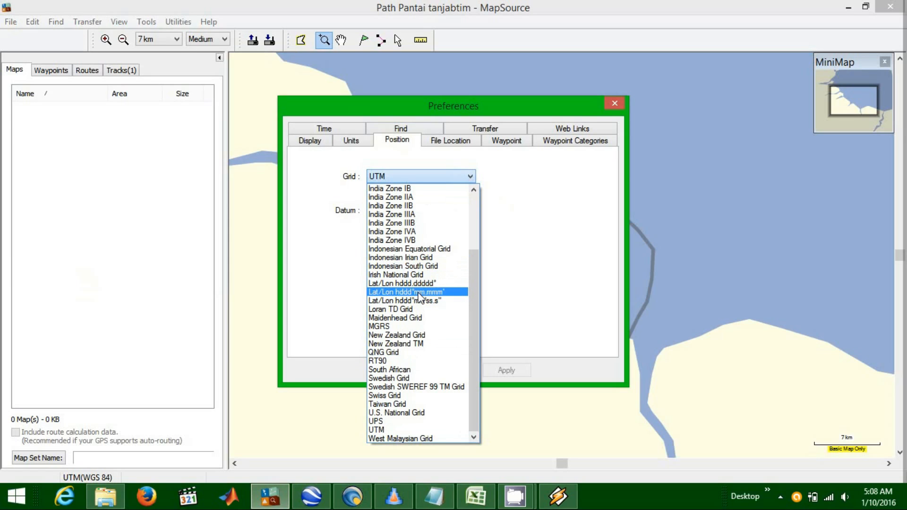
left_click(418, 301)
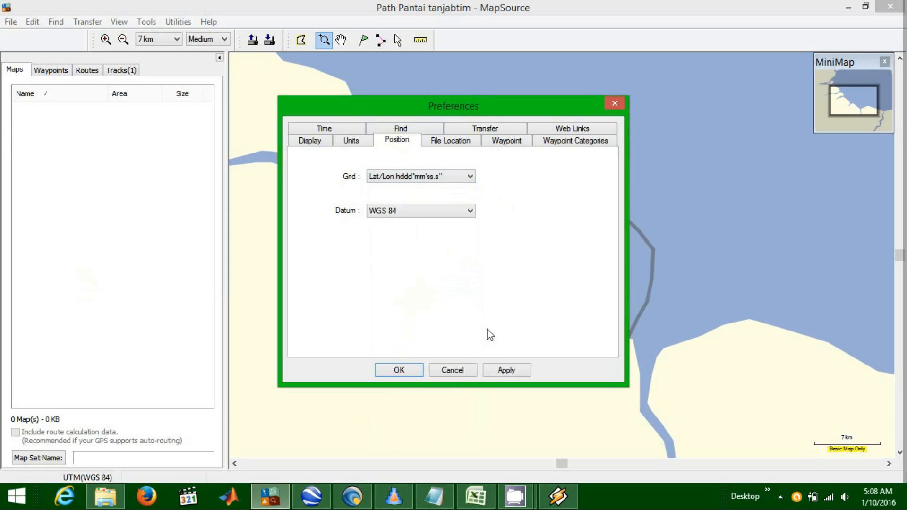
left_click(505, 372)
left_click(400, 370)
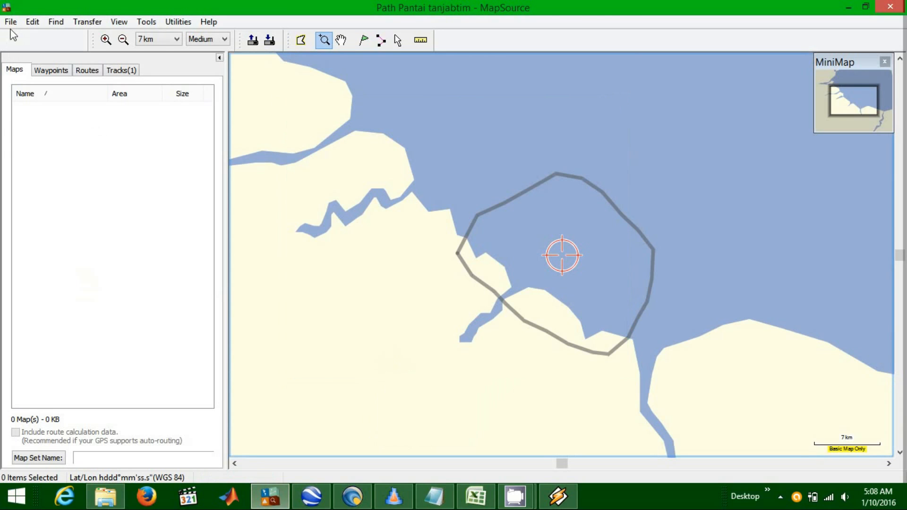
- Save the track as a tab-delimited text file named "Path Pantai tanjabtim 2" in the TEKBUM YESS folder
left_click(10, 21)
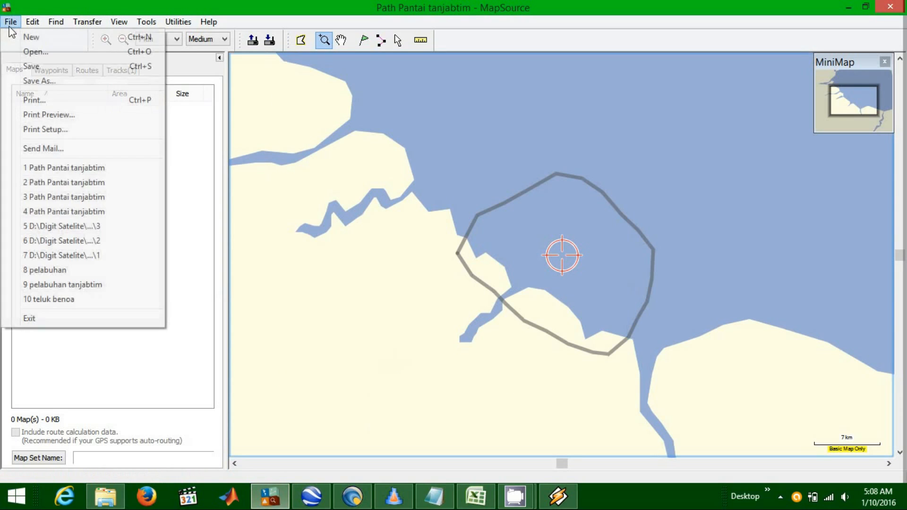
left_click(48, 81)
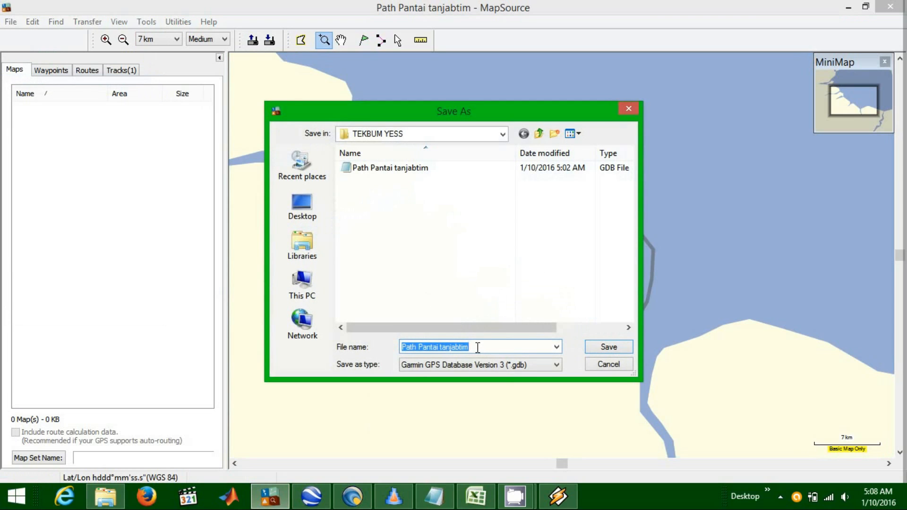
left_click(476, 347)
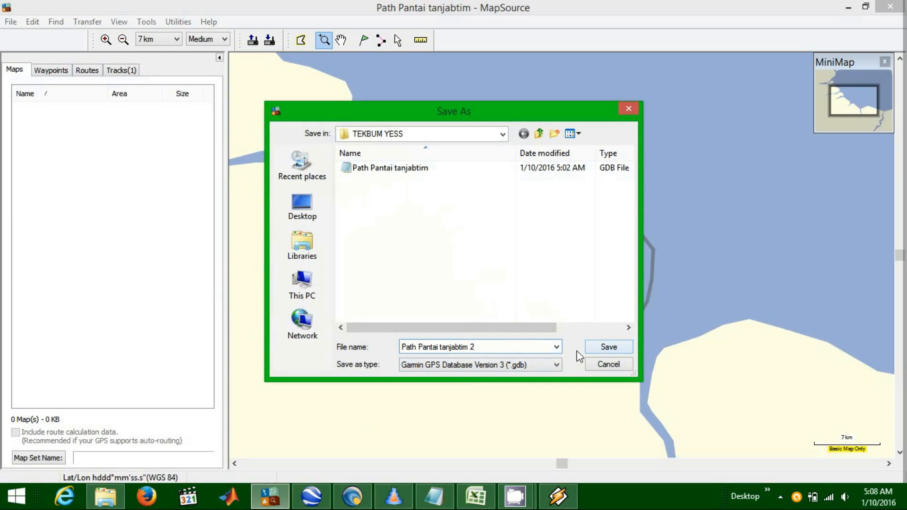
left_click(556, 365)
left_click(503, 403)
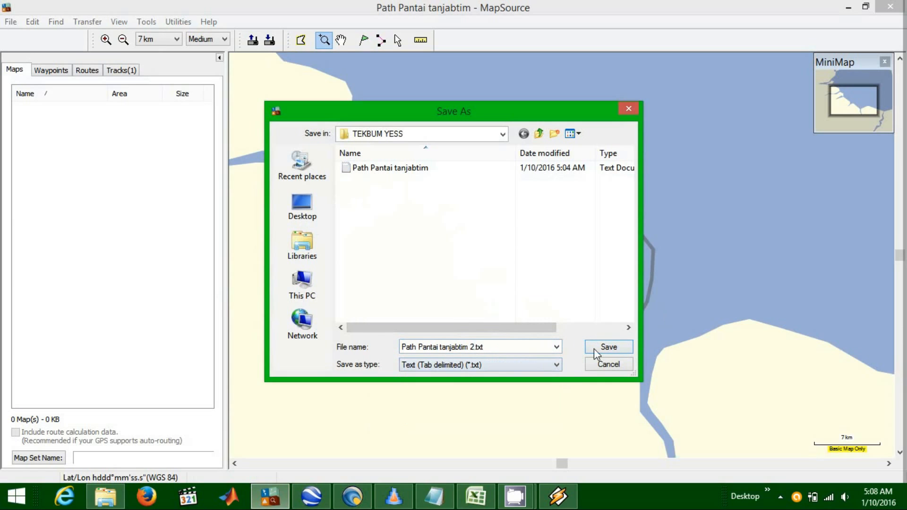
left_click(608, 347)
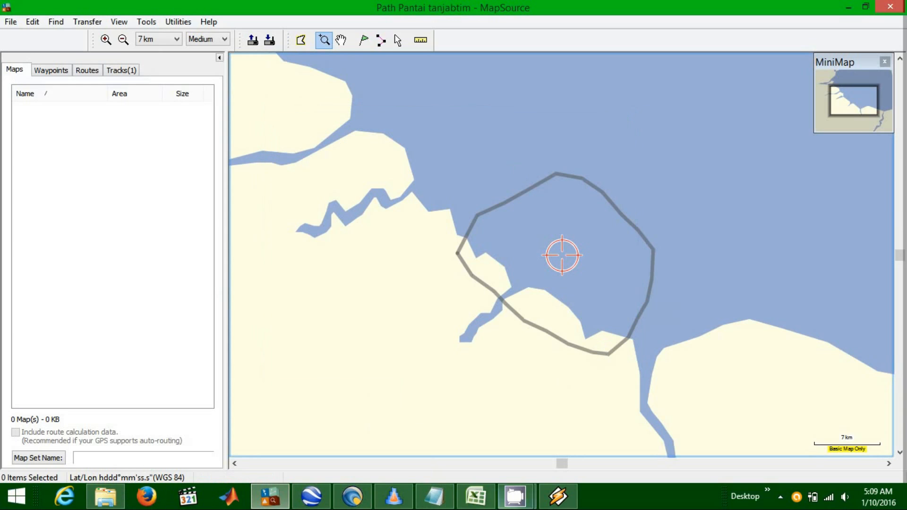
- Dismiss the alarm and open the "Path Pantai tanjabtim 2" text document from the TEKBUM YESS folder in a maximized Notepad window
left_click(122, 499)
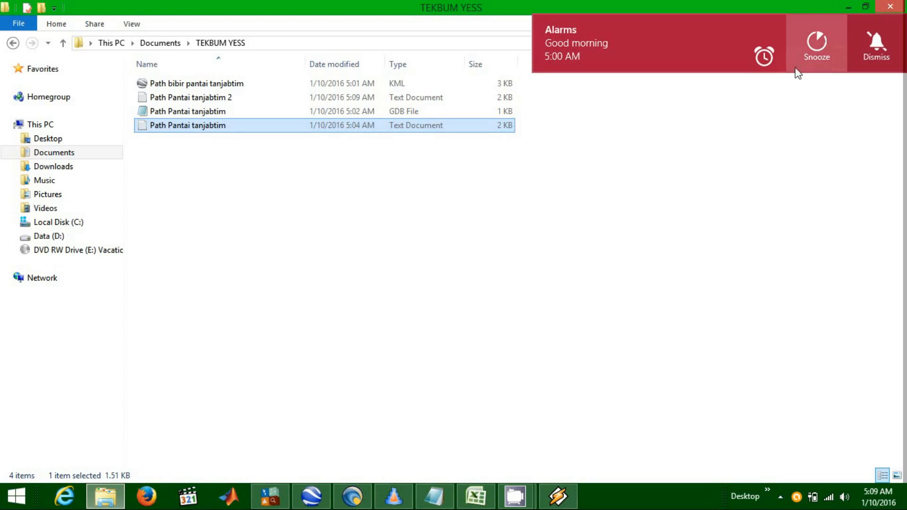
left_click(884, 50)
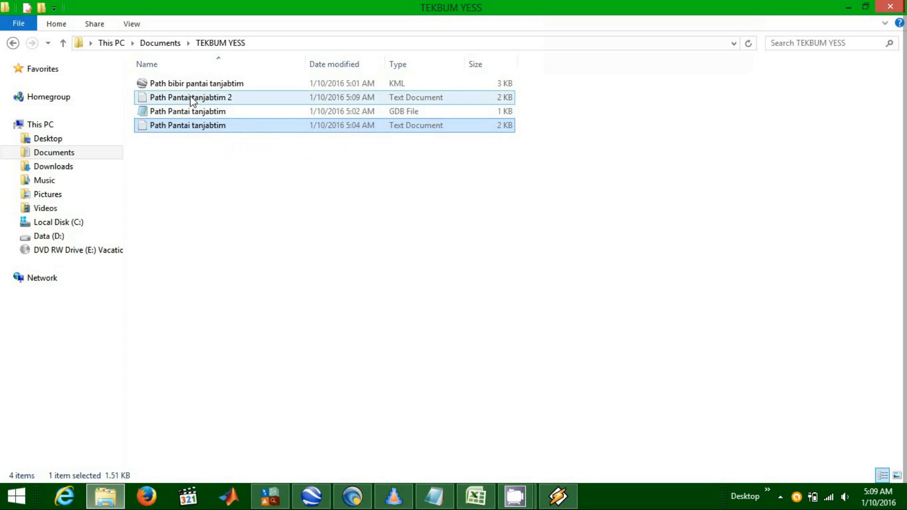
double_click(217, 101)
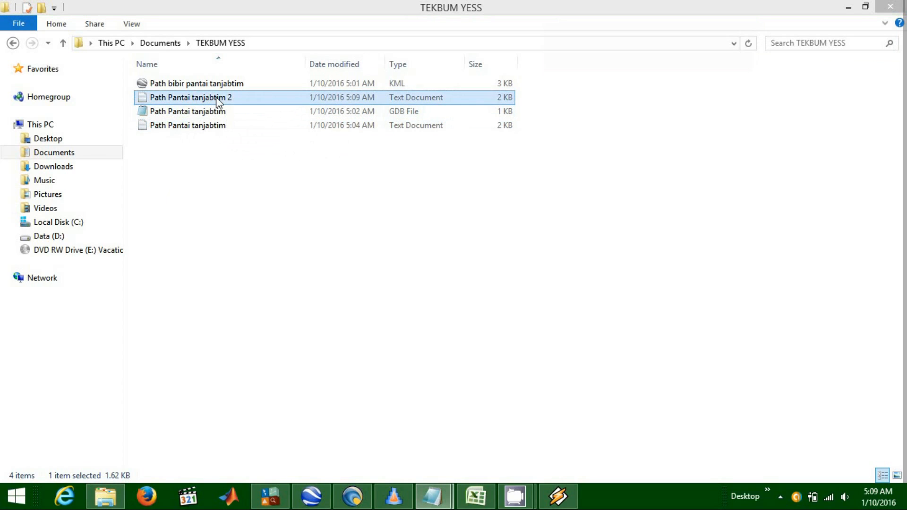
left_click(120, 34)
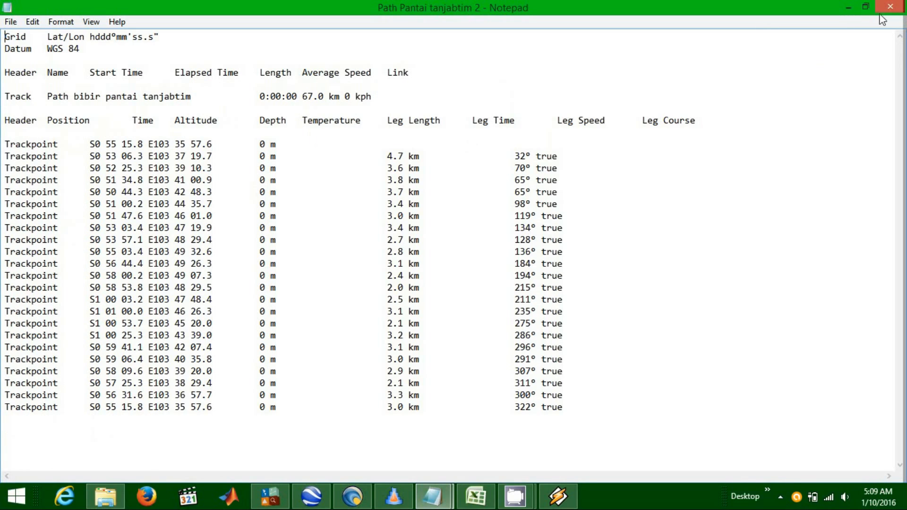
- Restore Notepad to its narrow window and place it over Google Earth with the latitude and longitude columns in view beside the profile
left_click(866, 7)
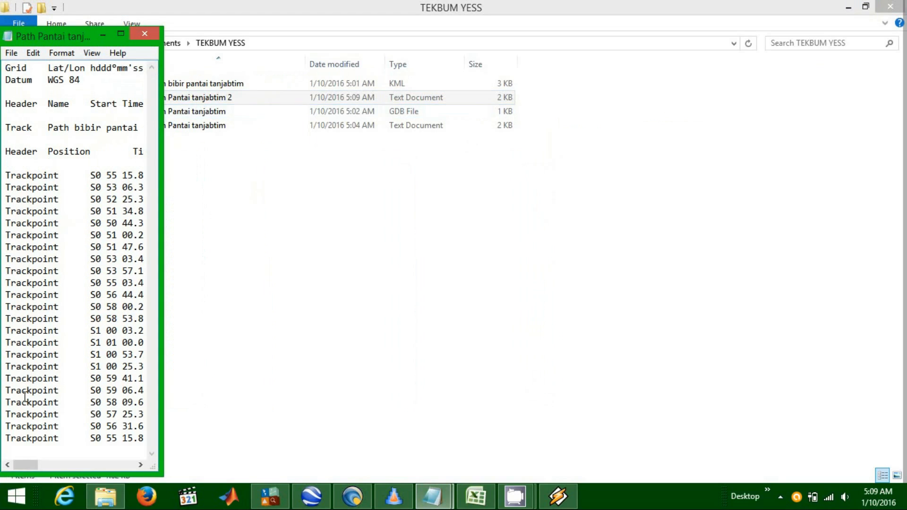
left_click_drag(22, 466, 34, 465)
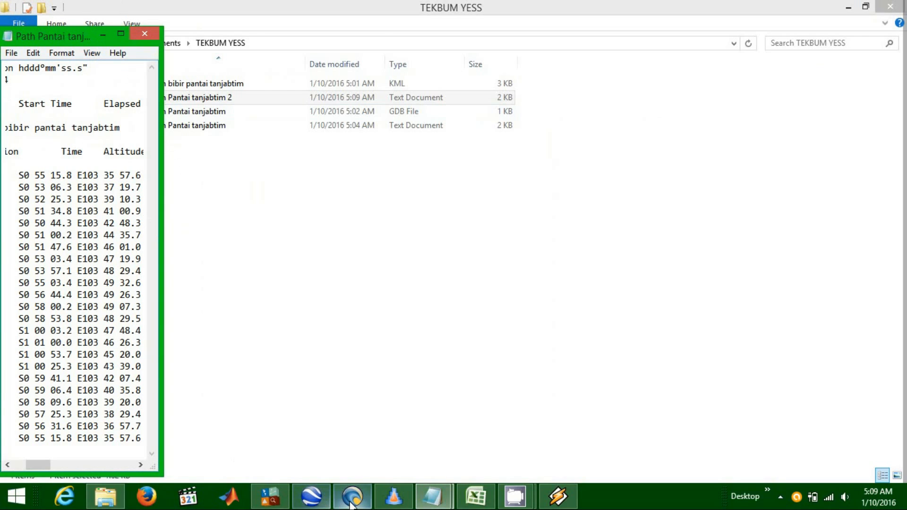
left_click(311, 496)
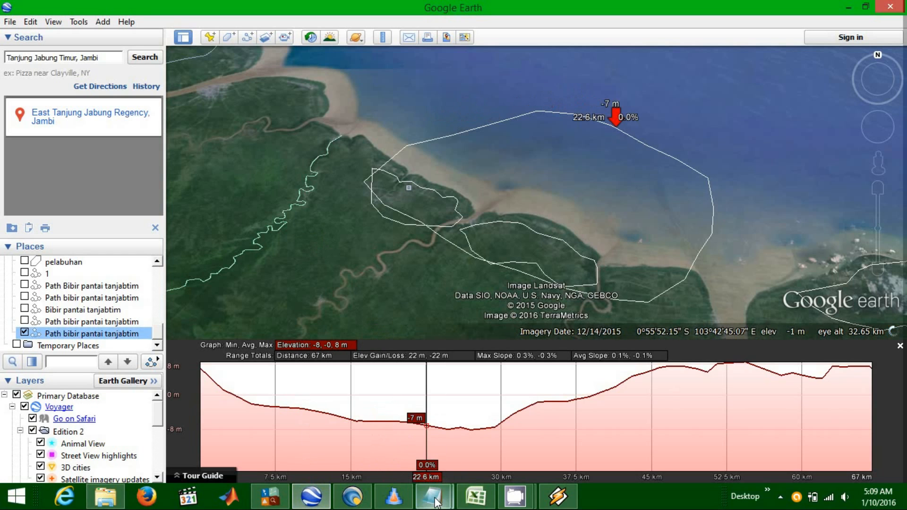
mouse_move(435, 501)
left_click(497, 441)
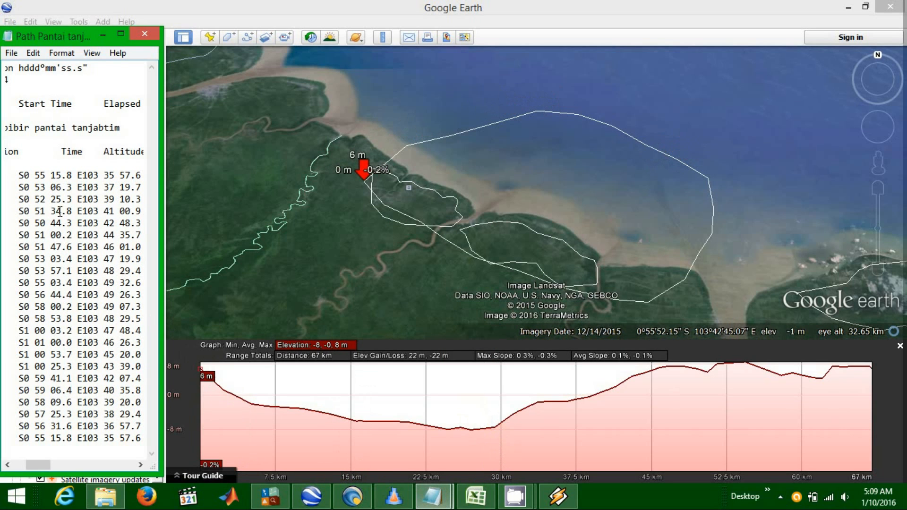
- Highlight the first trackpoint's coordinates in Notepad and compare them with the start of the path in the Google Earth elevation profile
left_click_drag(25, 175, 138, 175)
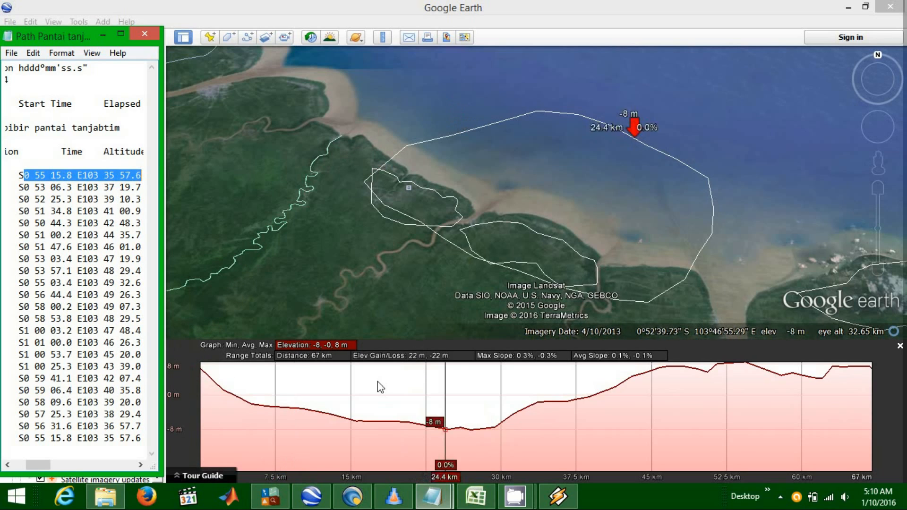
left_click(173, 384)
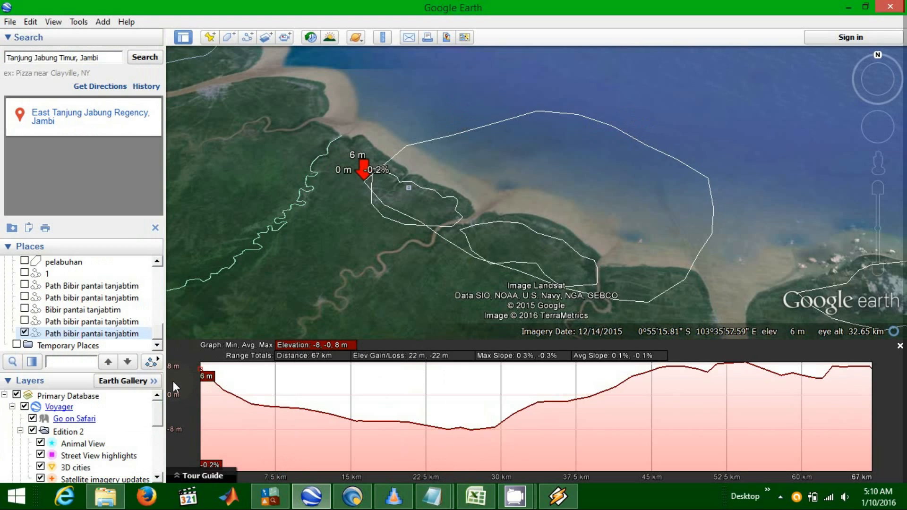
left_click(428, 497)
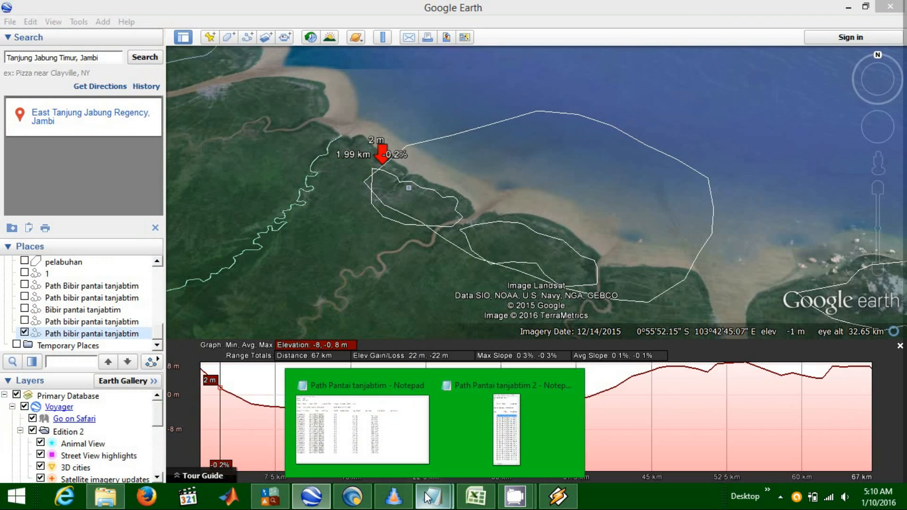
left_click(466, 446)
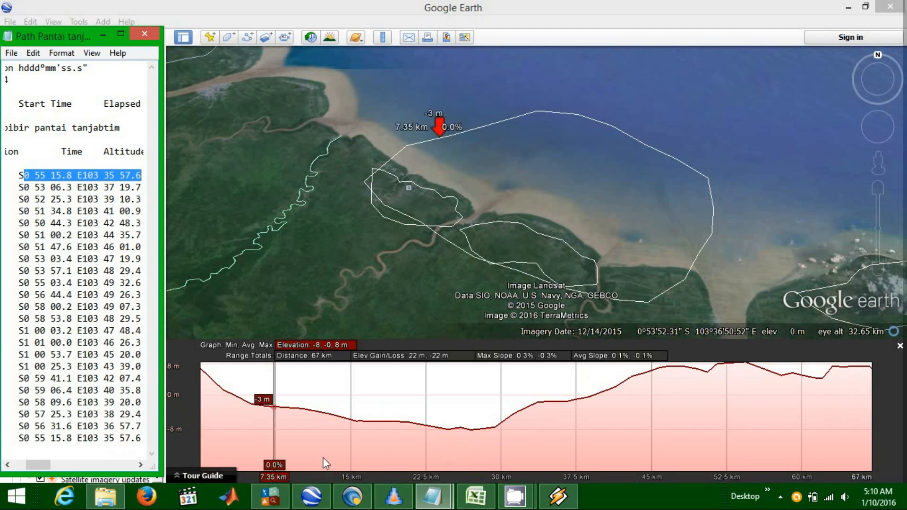
- Switch to Excel and enter 6 as the first trackpoint's elevation in cell C1
left_click(475, 496)
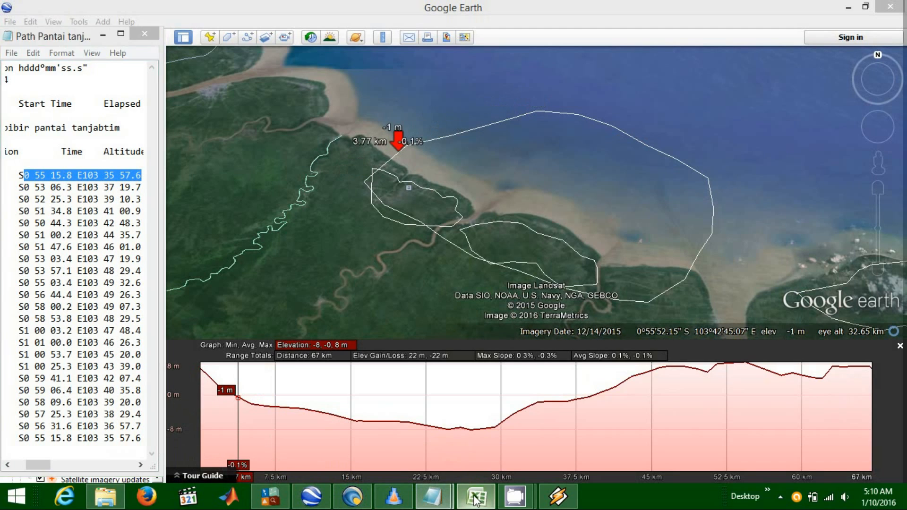
left_click(118, 69)
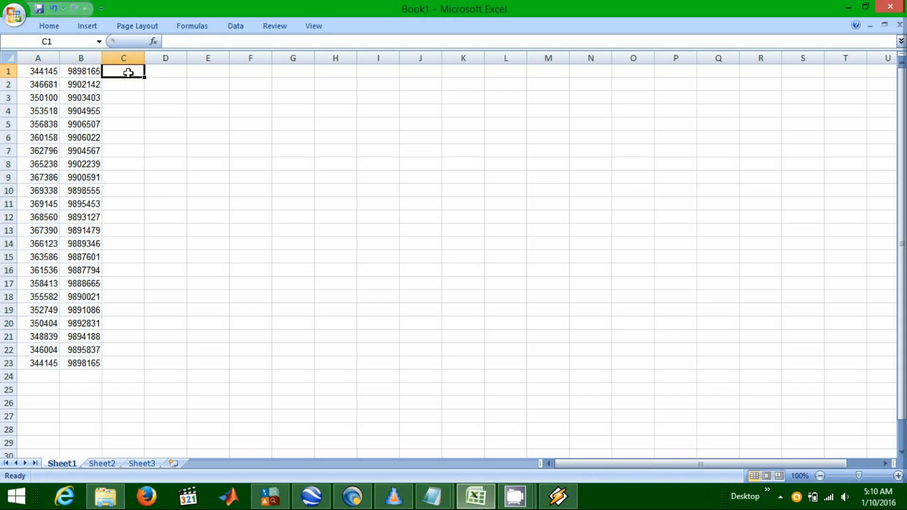
type("6")
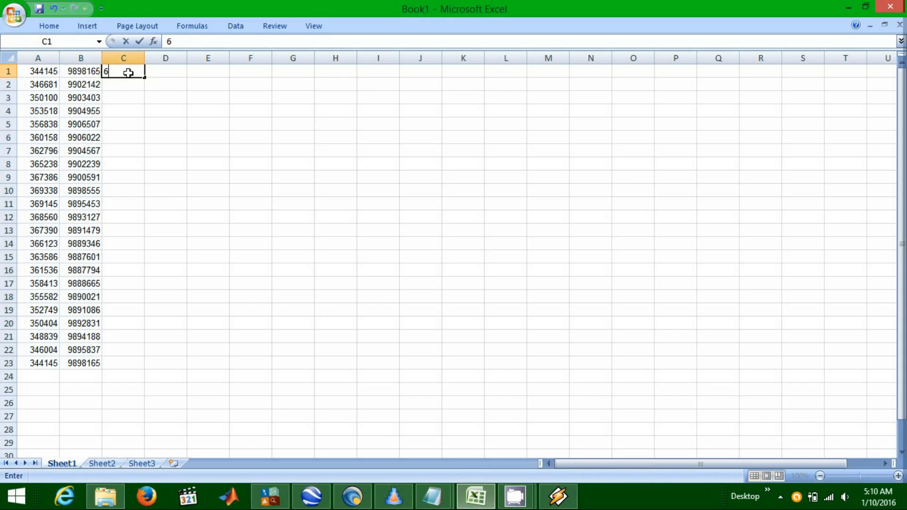
key("Return")
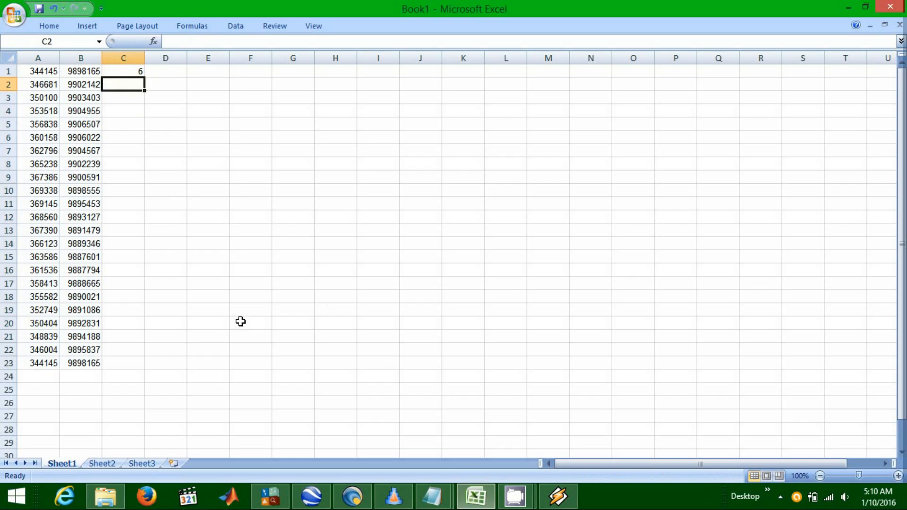
- Return to Notepad over Google Earth, highlight the second trackpoint's coordinates and locate that point on the path's elevation profile
left_click(283, 497)
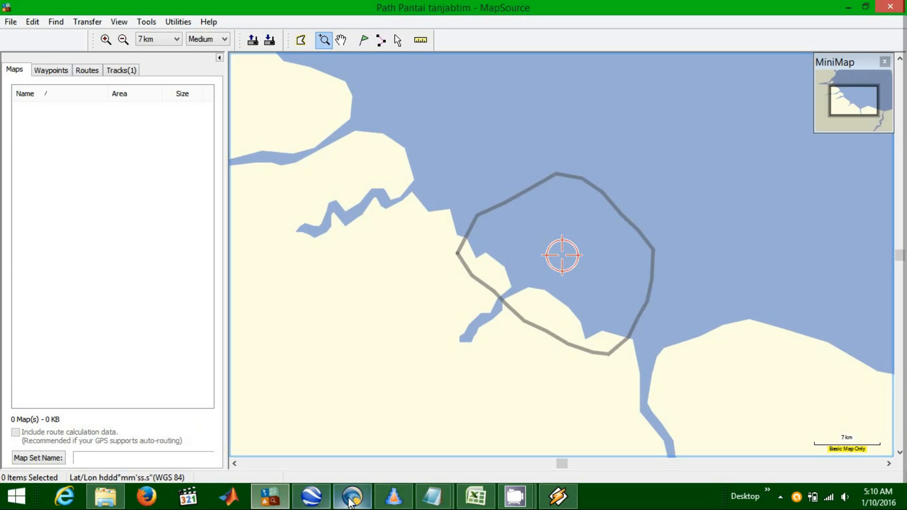
left_click(307, 501)
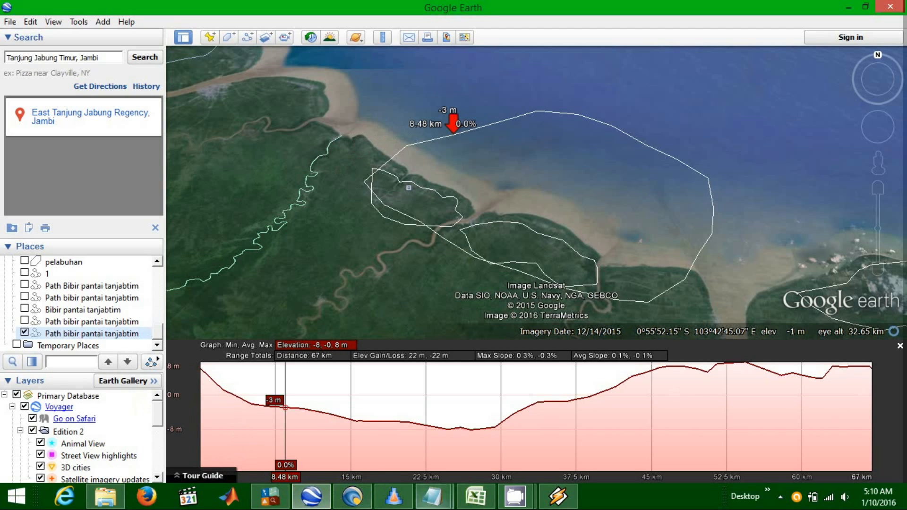
left_click(432, 496)
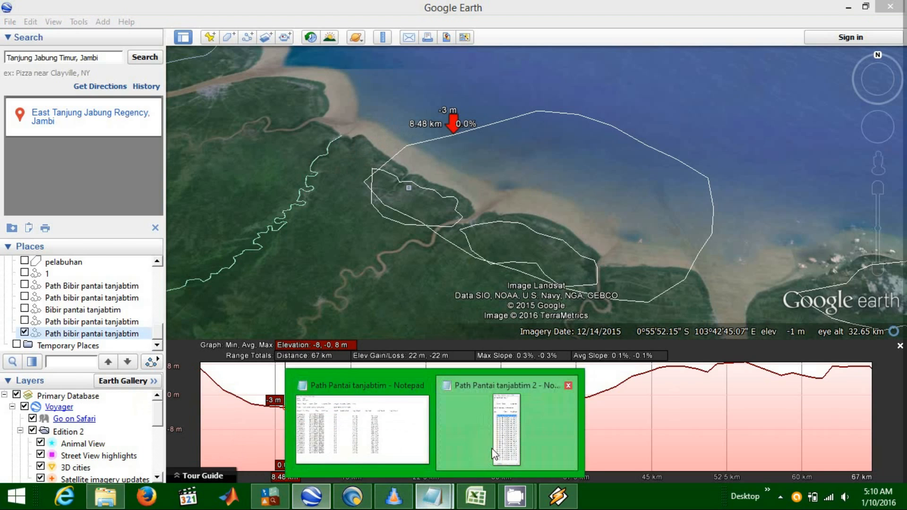
left_click(332, 452)
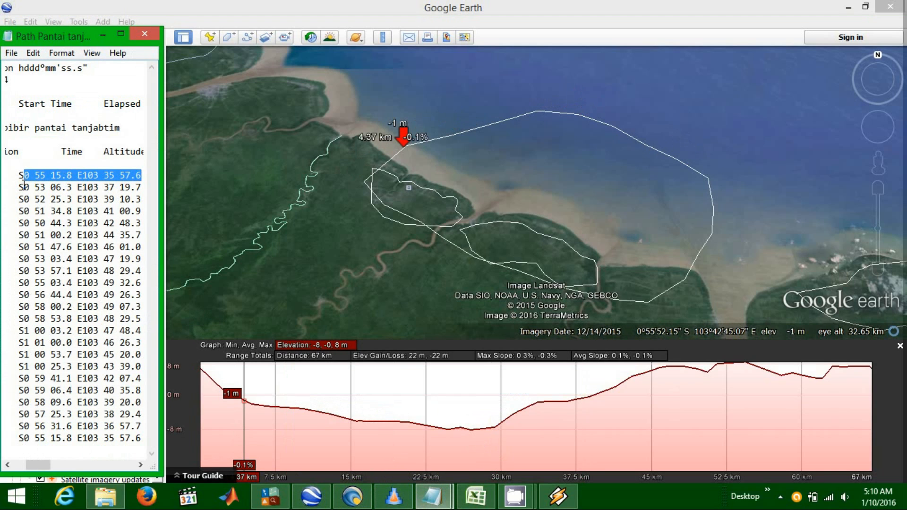
left_click_drag(24, 187, 149, 188)
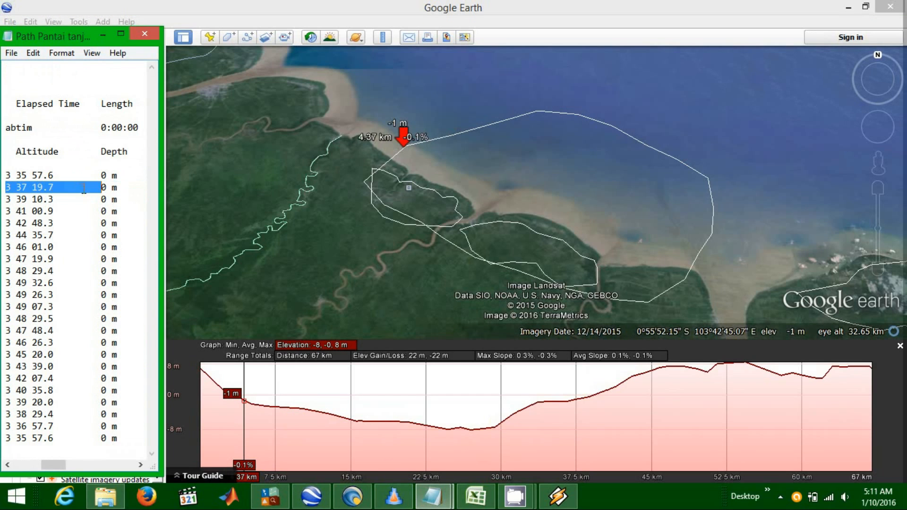
left_click_drag(58, 466, 45, 471)
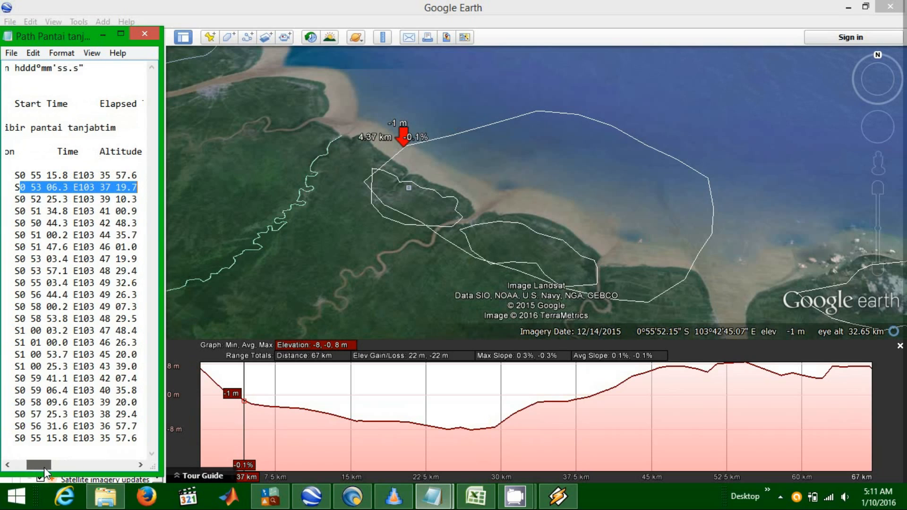
left_click(252, 402)
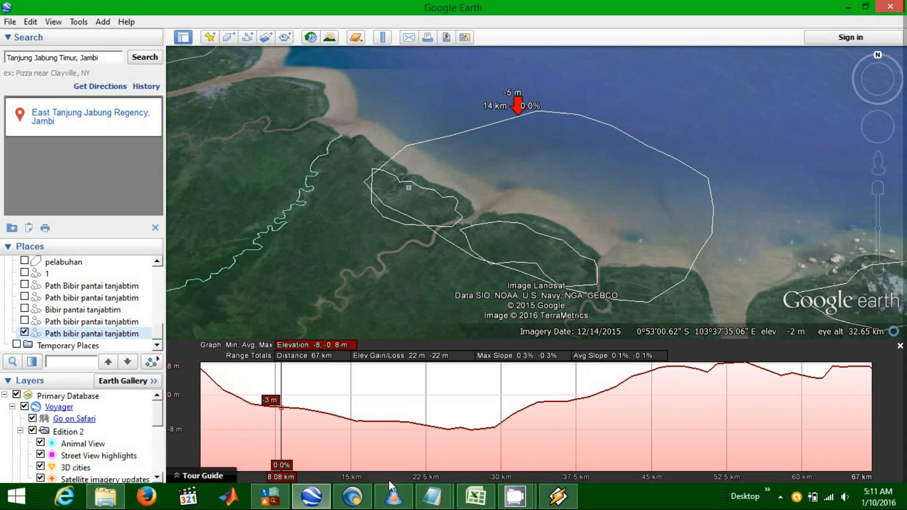
- Switch to Excel and enter -2 as the second trackpoint's elevation in cell C2
left_click(476, 496)
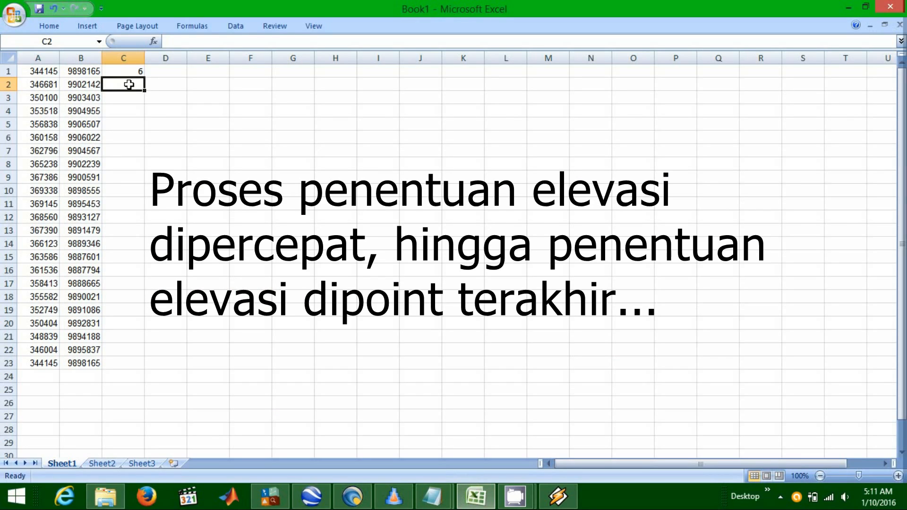
type("-2")
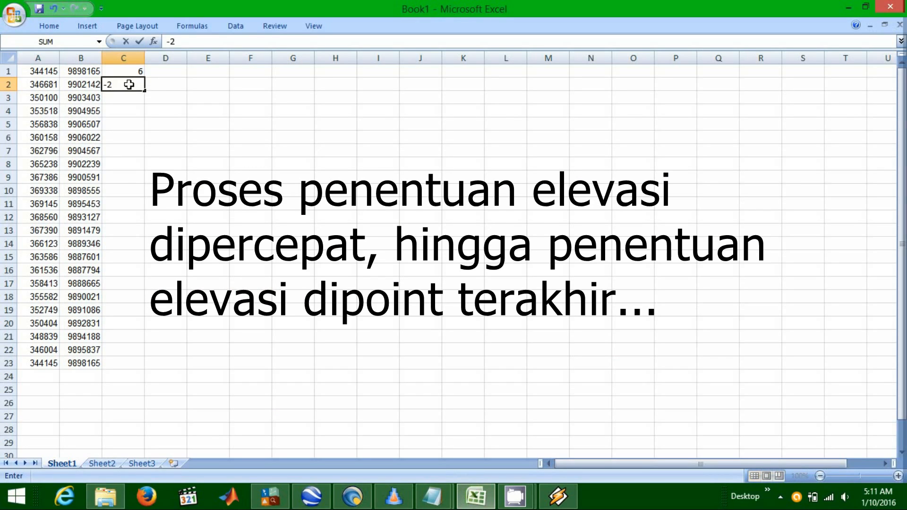
key("Return")
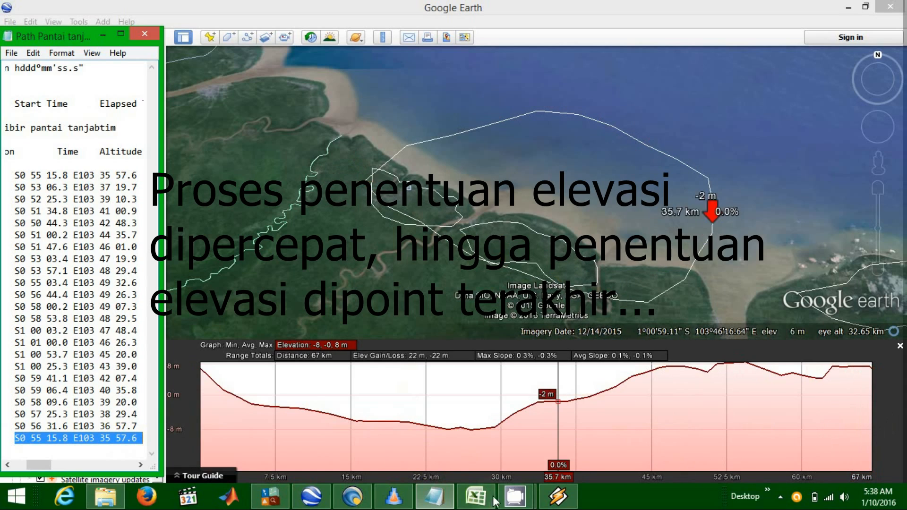
- Switch back to Excel and enter 6 as the last trackpoint's elevation in cell C23
left_click(476, 496)
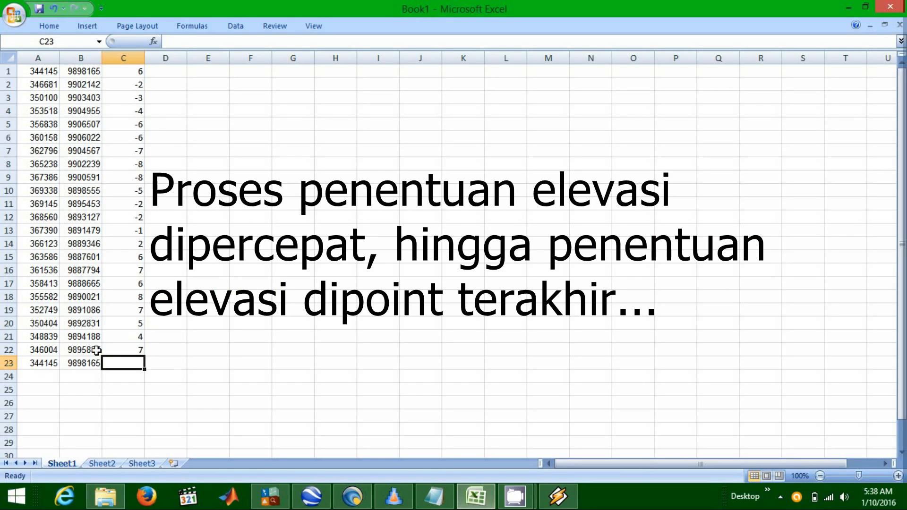
type("6")
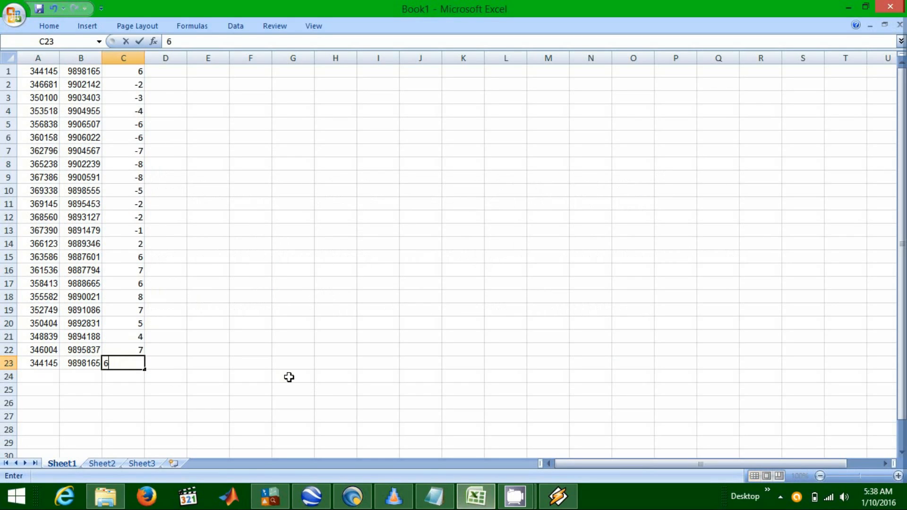
key("Return")
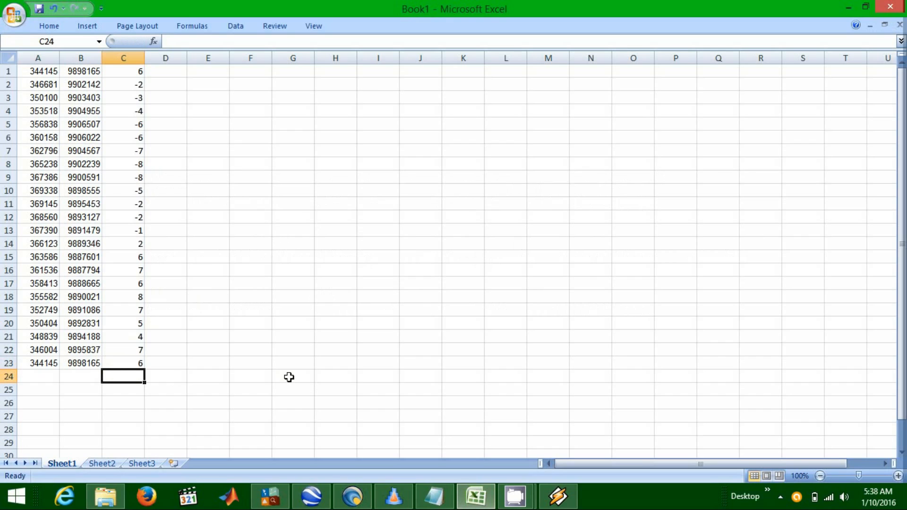
key("XF86AudioLowerVolume")
key("XF86AudioLowerVolume")
key("XF86AudioLowerVolume")
- Save the workbook under the name "data" in the TEKBUM YESS folder inside Documents
key("ctrl+s")
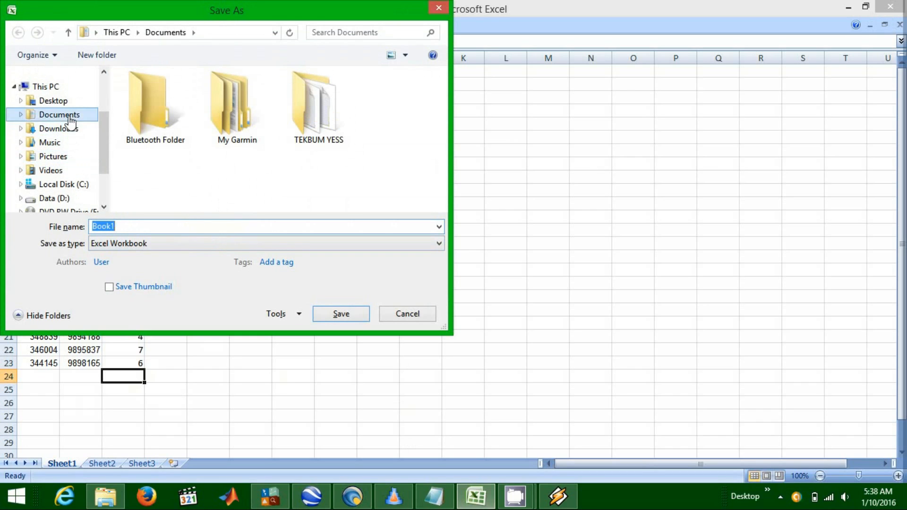
left_click(71, 122)
double_click(310, 124)
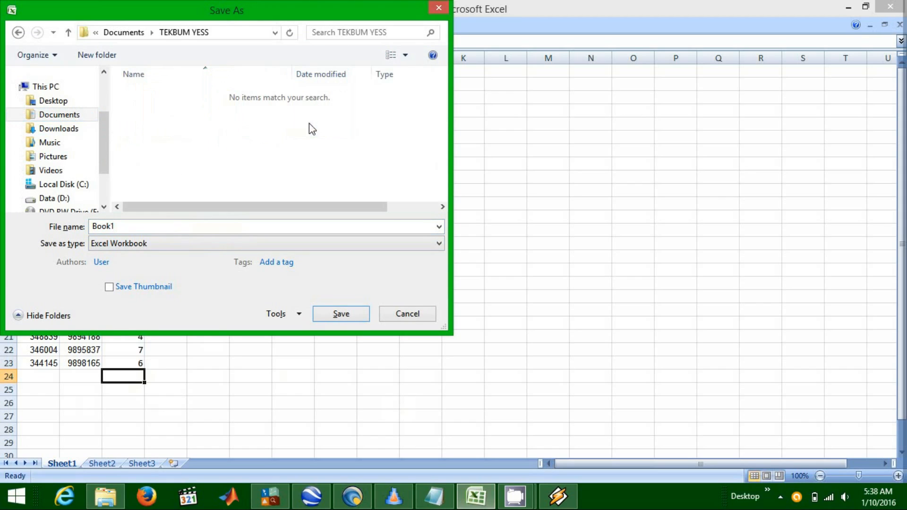
double_click(390, 226)
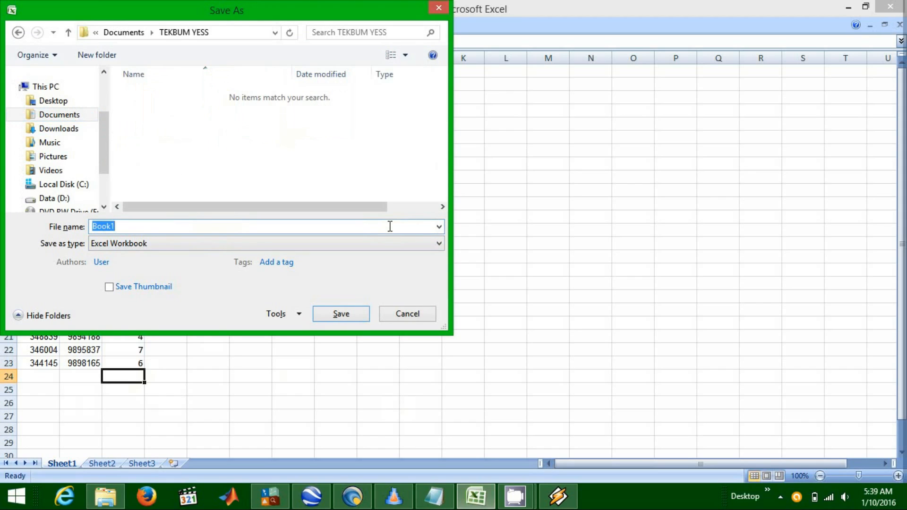
key("BackSpace")
left_click(333, 315)
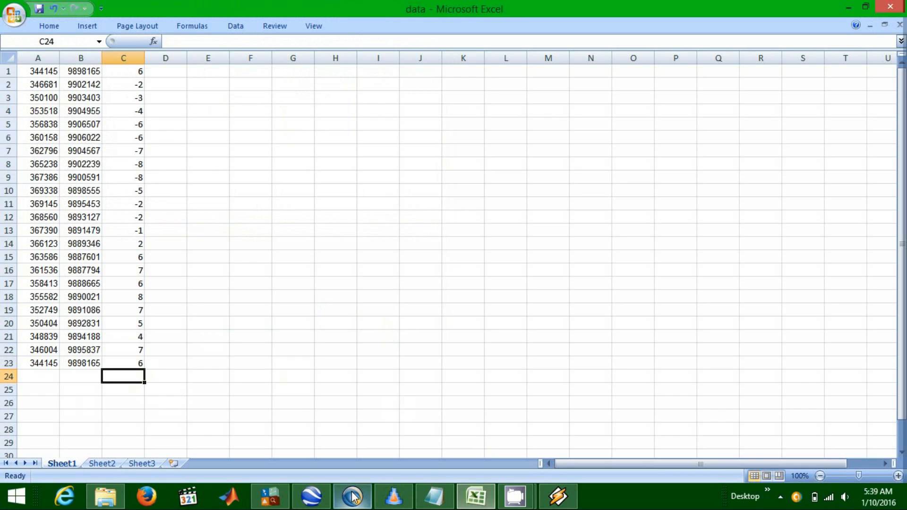
- Switch to Surfer and close the Sheet1 worksheet, leaving only Plot1 open
left_click(354, 496)
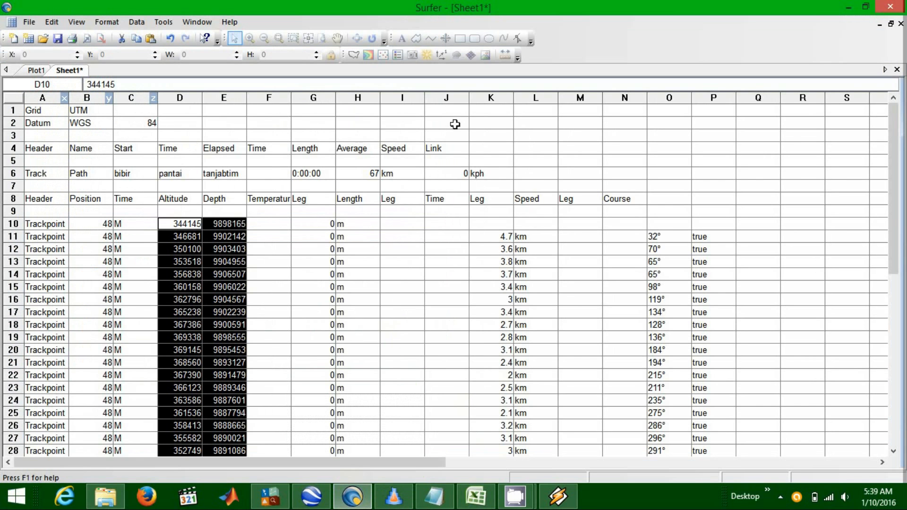
left_click(835, 134)
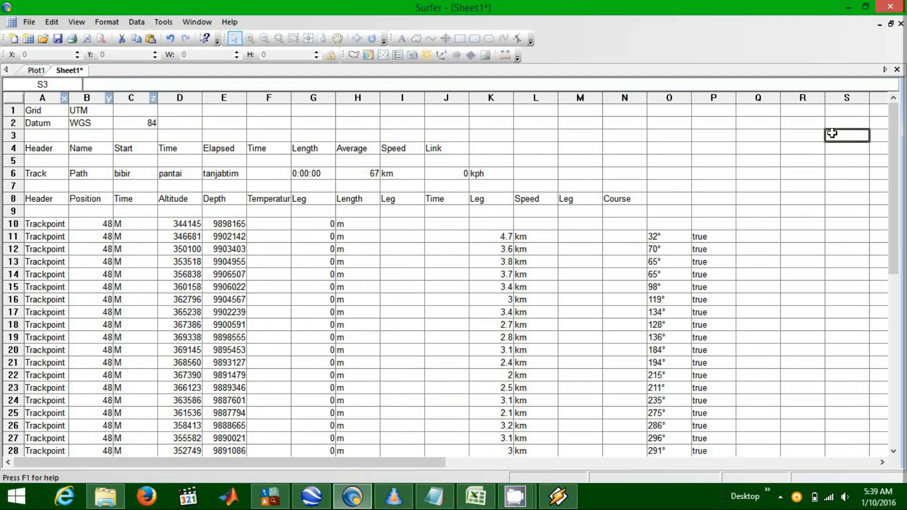
right_click(78, 76)
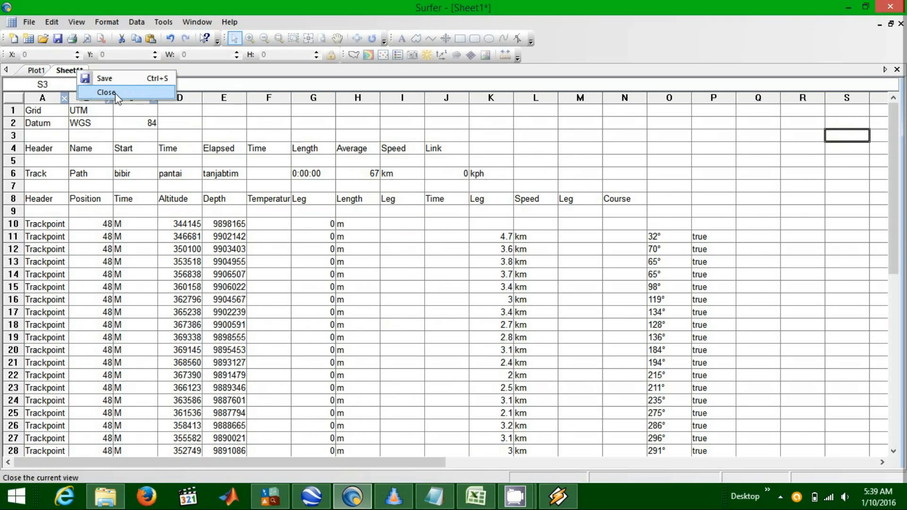
left_click(120, 92)
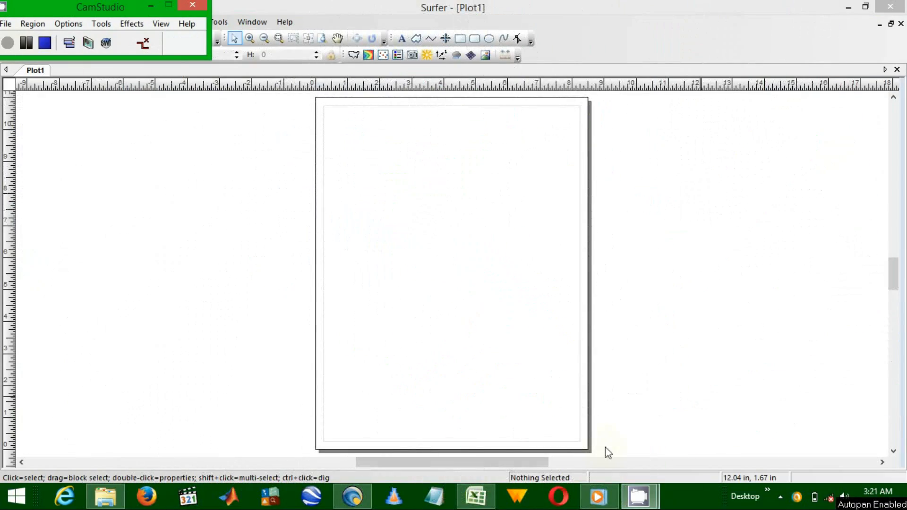
left_click(638, 496)
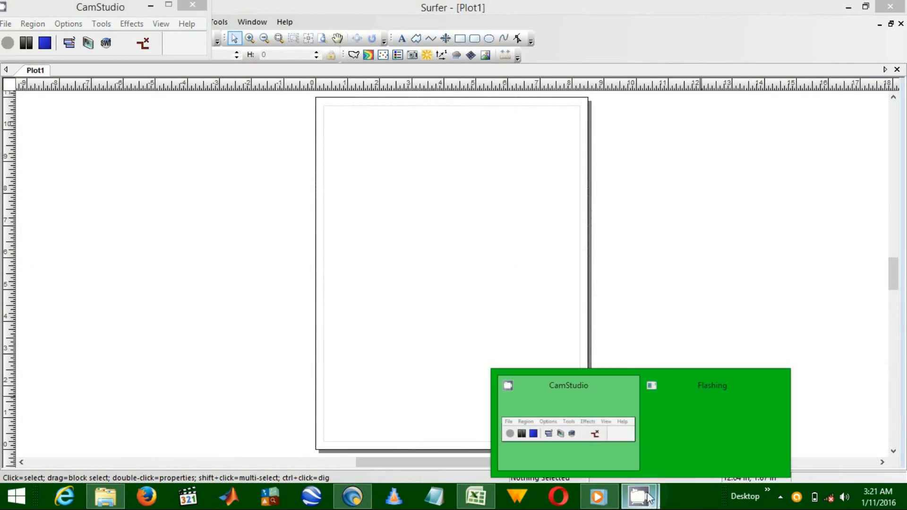
left_click(364, 499)
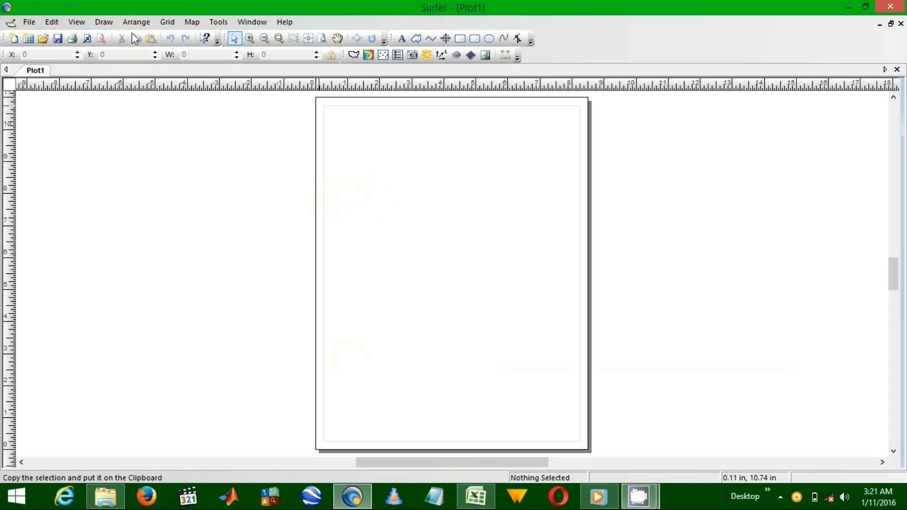
- Grid the "data" workbook from the TEKBUM YESS folder with Kriging, using columns A, B and C as X, Y and Z, into data.grd
left_click(168, 24)
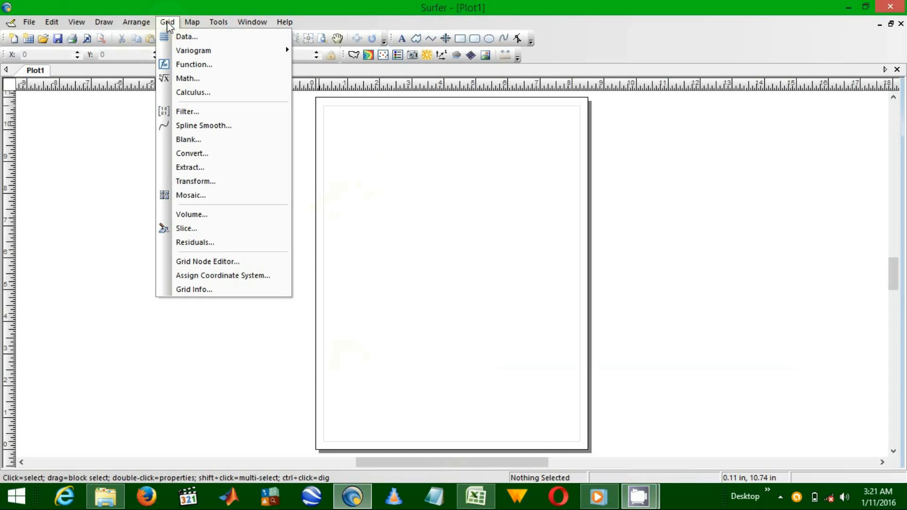
left_click(187, 41)
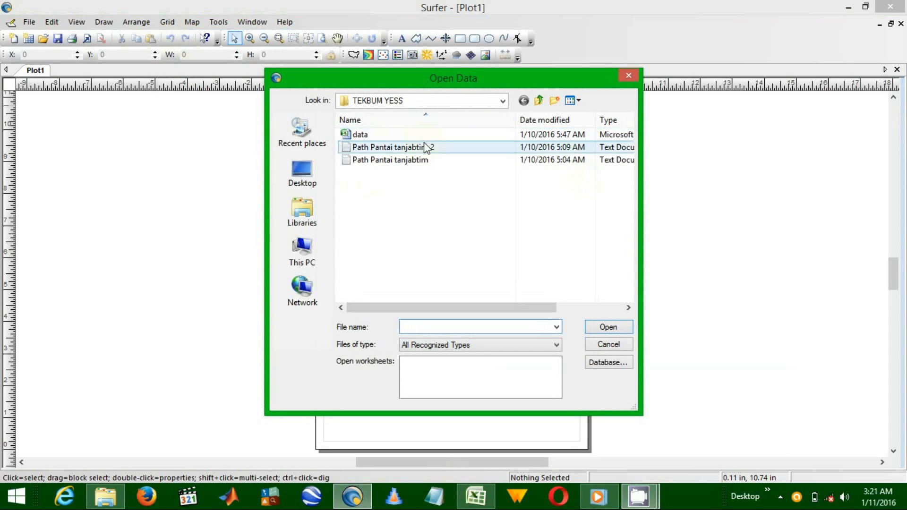
left_click(417, 138)
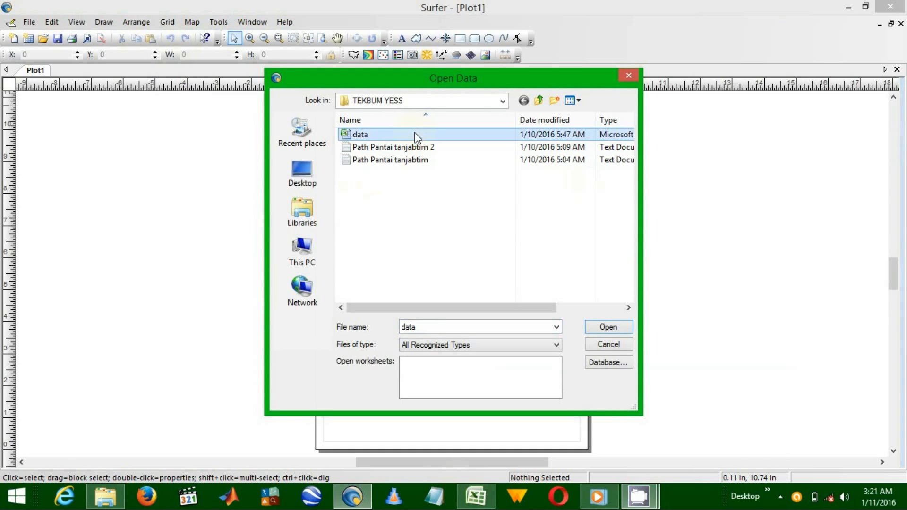
left_click(610, 327)
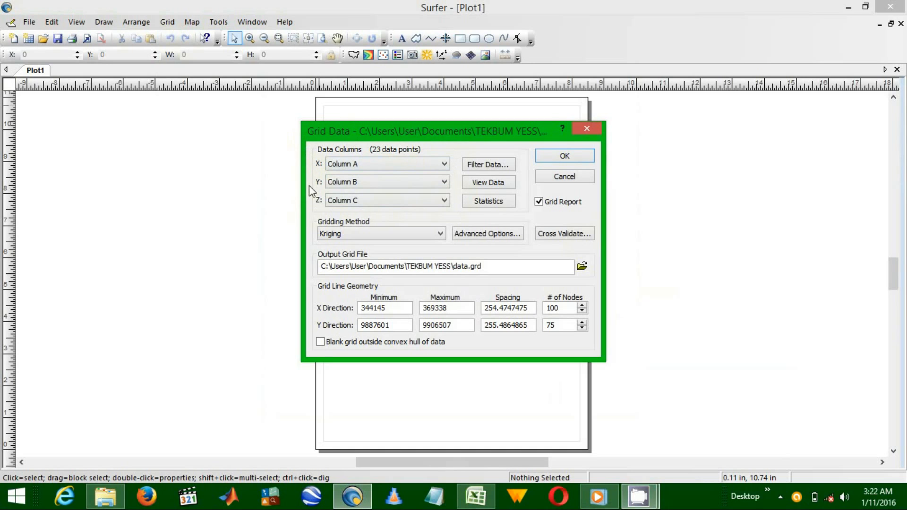
left_click(556, 162)
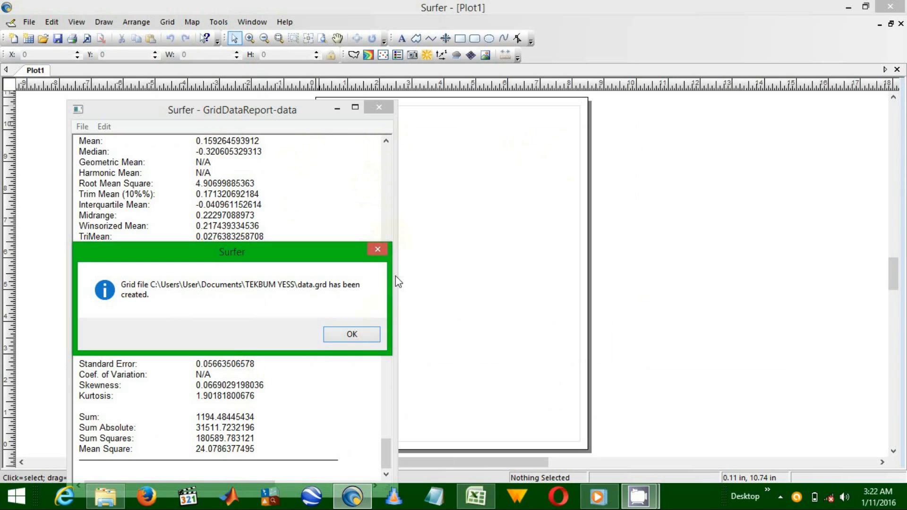
left_click(353, 335)
- Review the gridding report from its beginning and save it as GridDataReport-data in Rich Text Format in TEKBUM YESS, replacing the existing file
left_click_drag(390, 143, 389, 163)
left_click(355, 107)
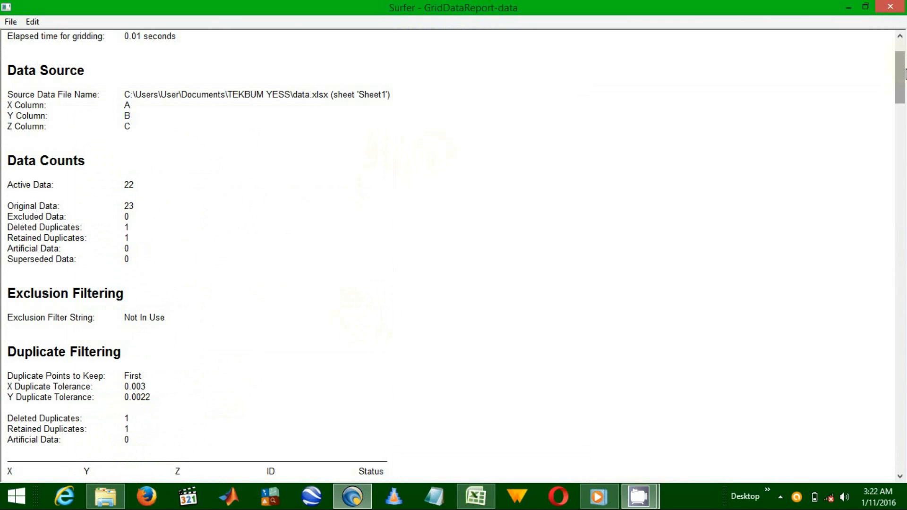
left_click_drag(906, 74, 891, 43)
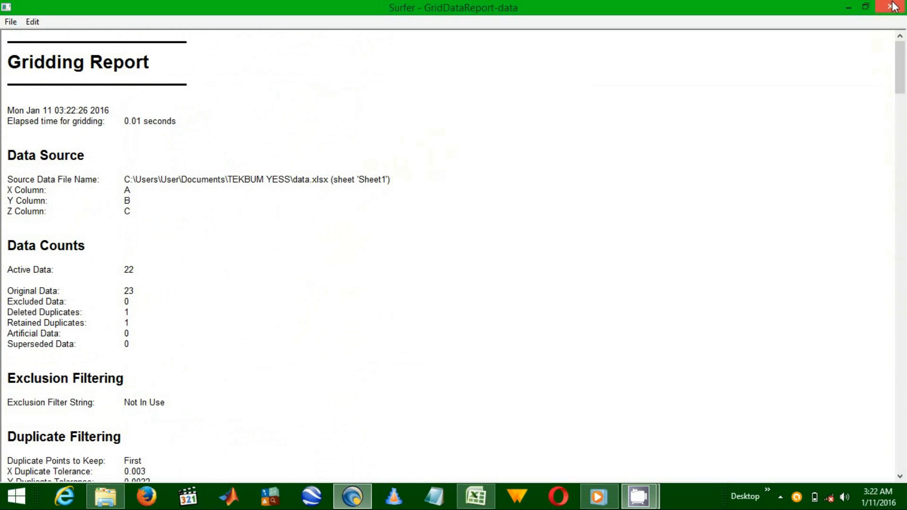
left_click(892, 6)
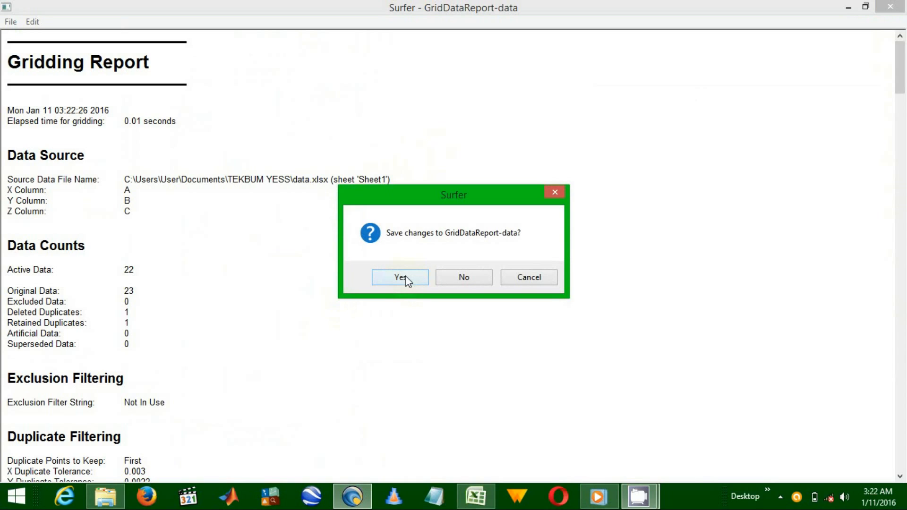
left_click(400, 277)
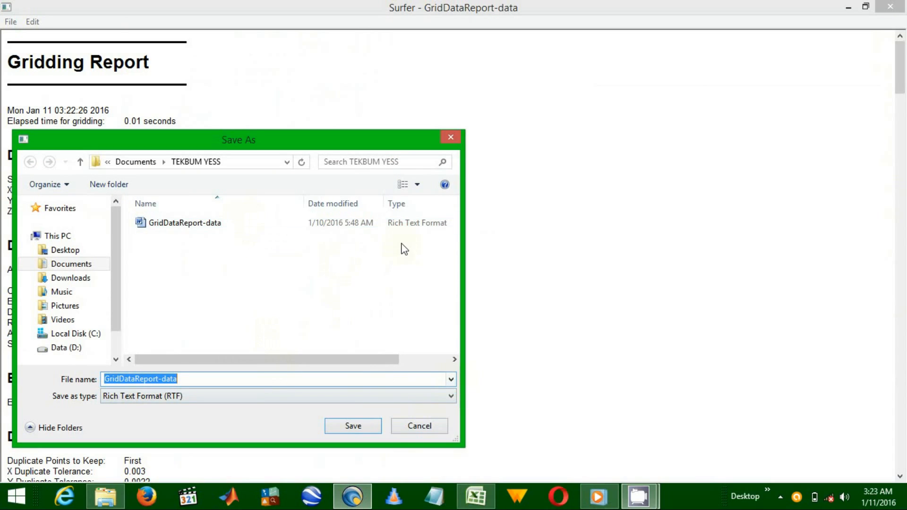
left_click(365, 426)
left_click(487, 254)
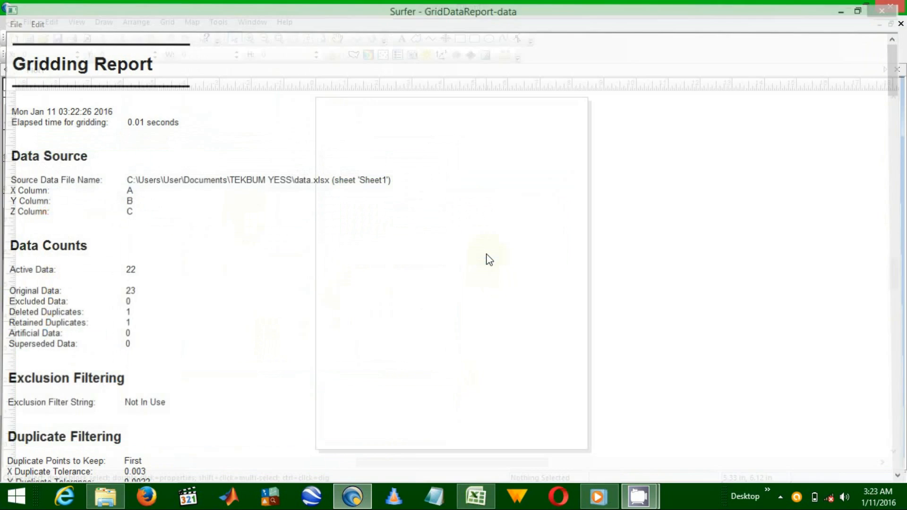
- Create a new contour map in Plot1 from the "data" grid file in the TEKBUM YESS folder
left_click(191, 22)
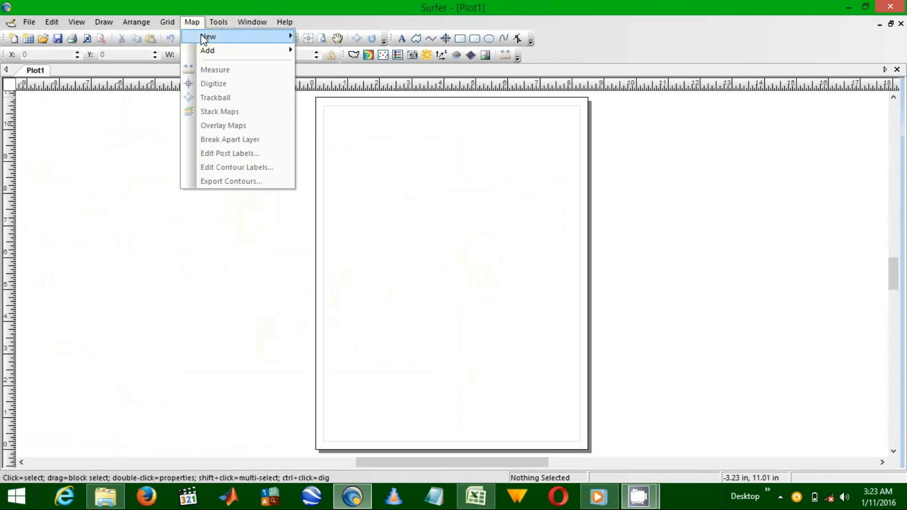
mouse_move(204, 39)
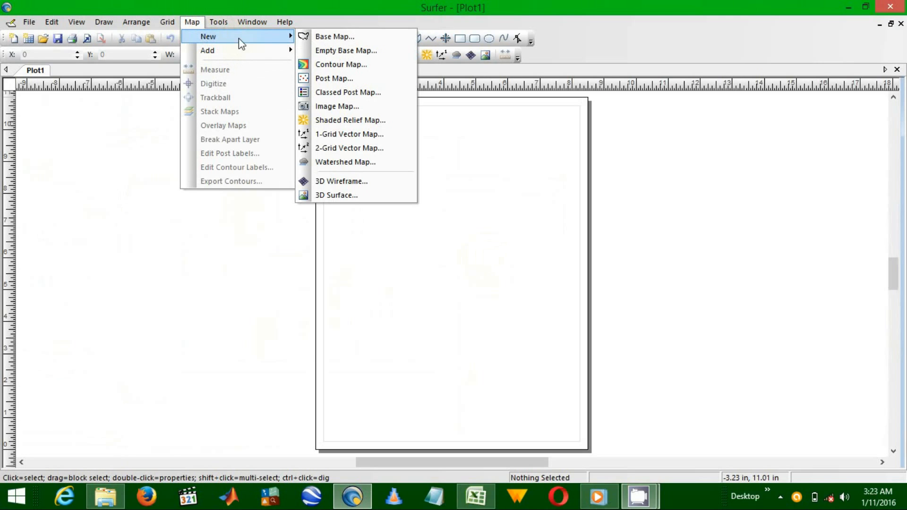
left_click(326, 68)
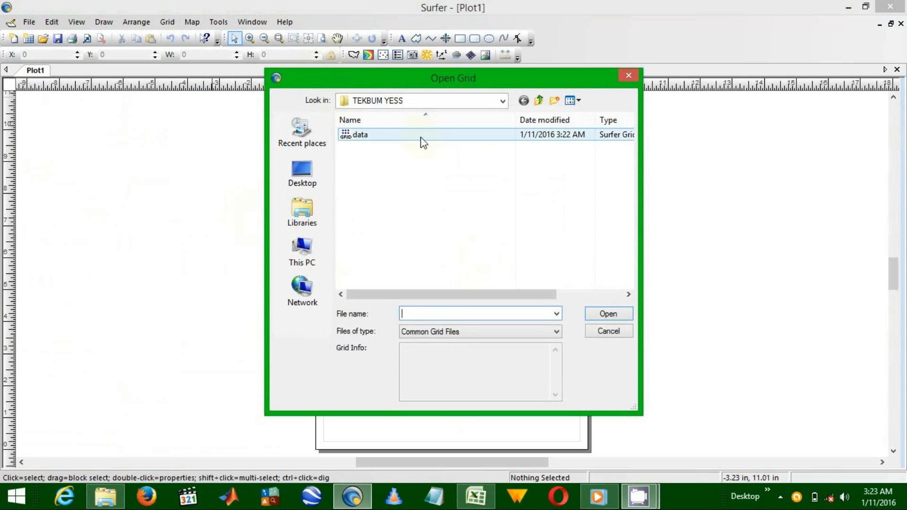
left_click(444, 138)
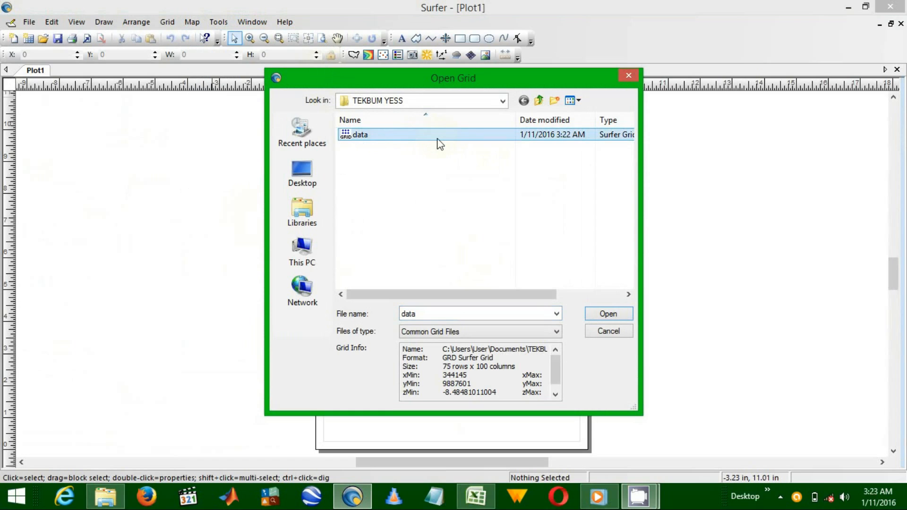
left_click(609, 314)
left_click(433, 248)
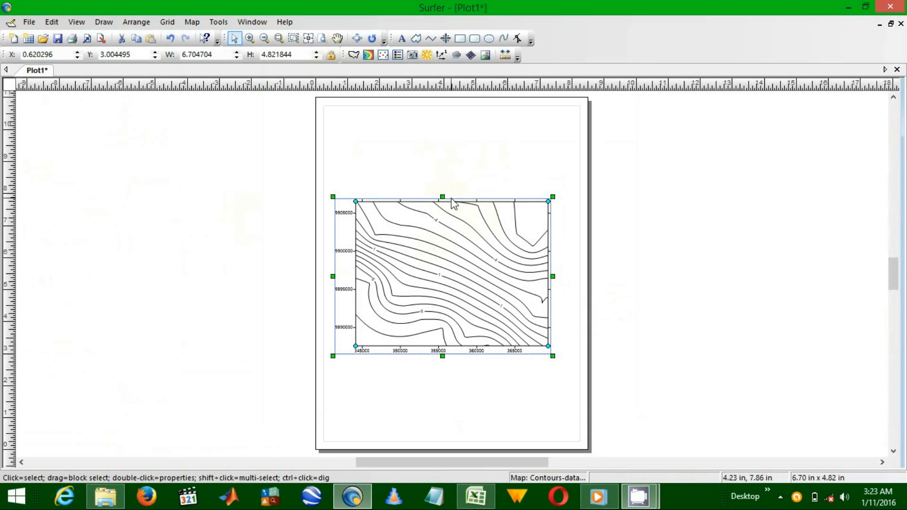
- Enlarge the contour map to about 12.88 in wide by 8.34 in high and shift it partly off the page's left edge
left_click_drag(444, 196, 442, 153)
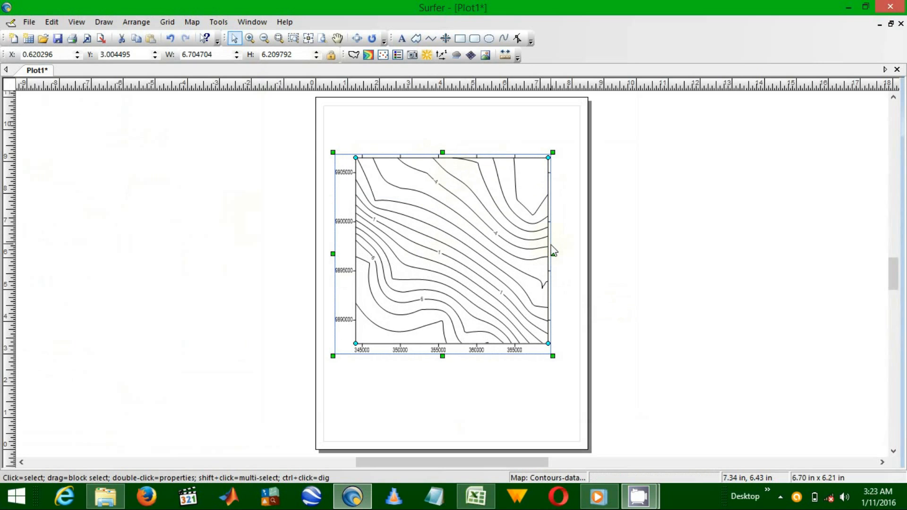
left_click_drag(552, 254, 645, 253)
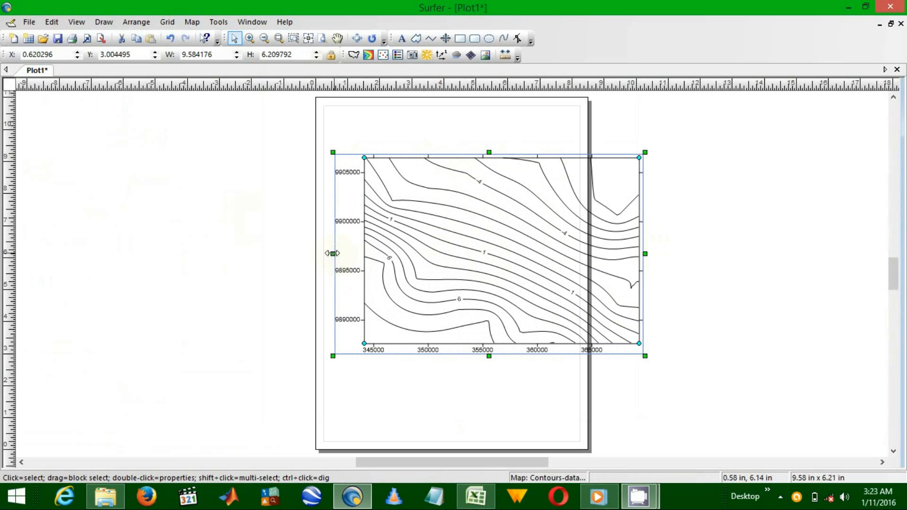
left_click_drag(329, 254, 227, 253)
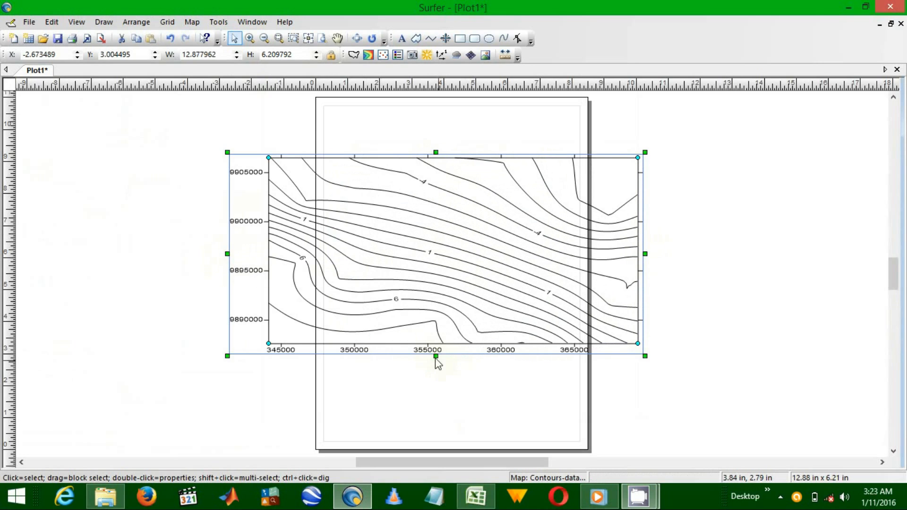
left_click_drag(435, 357, 448, 408)
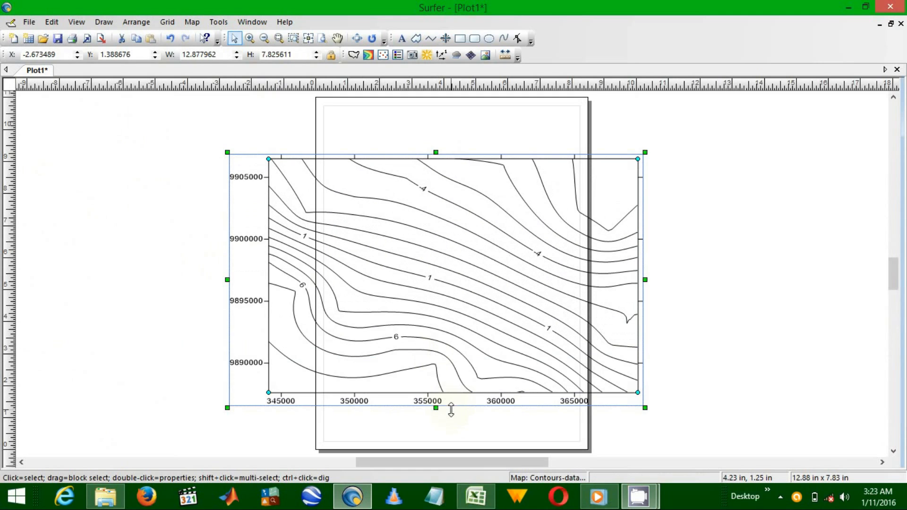
left_click_drag(436, 152, 438, 134)
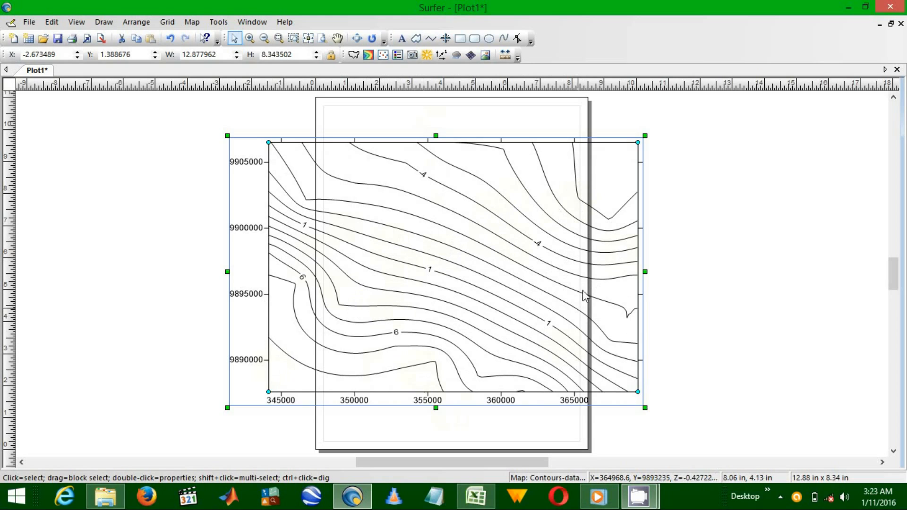
left_click_drag(474, 242, 324, 218)
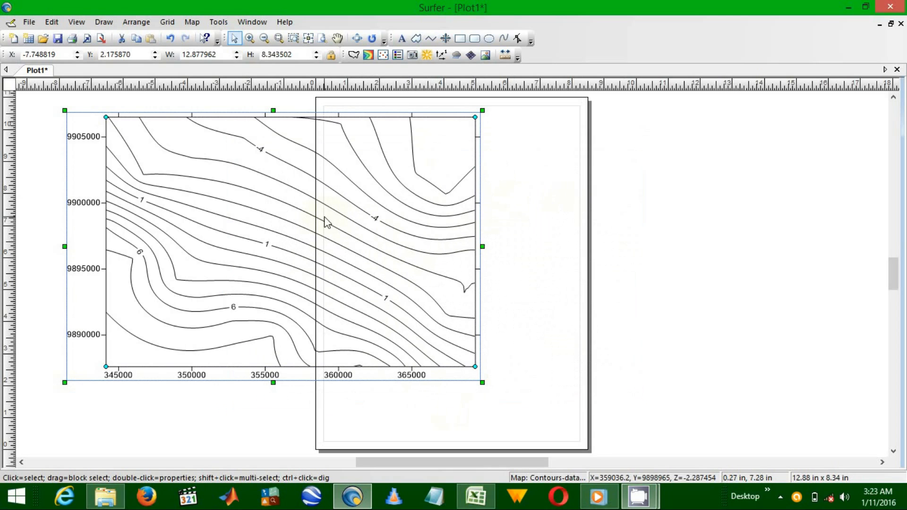
- Create a new 3D surface map in Plot1 from the "data" grid file in the TEKBUM YESS folder
left_click(193, 22)
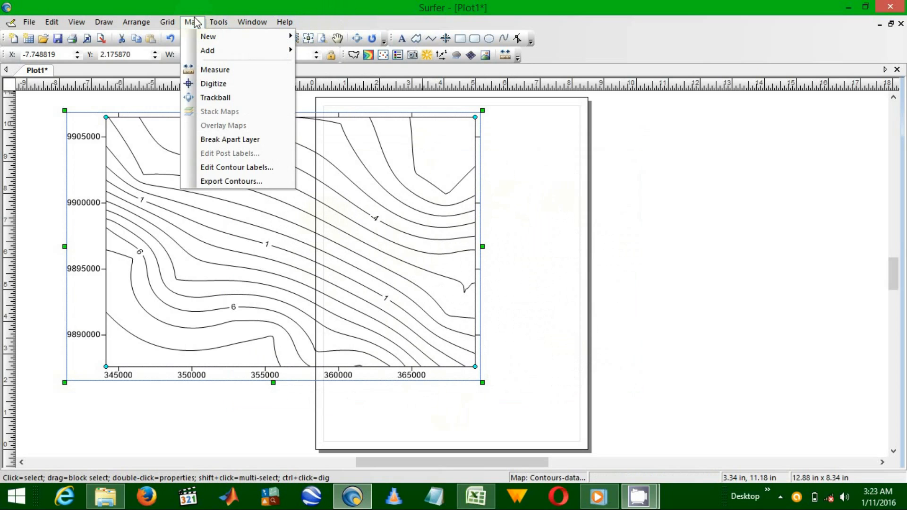
mouse_move(205, 36)
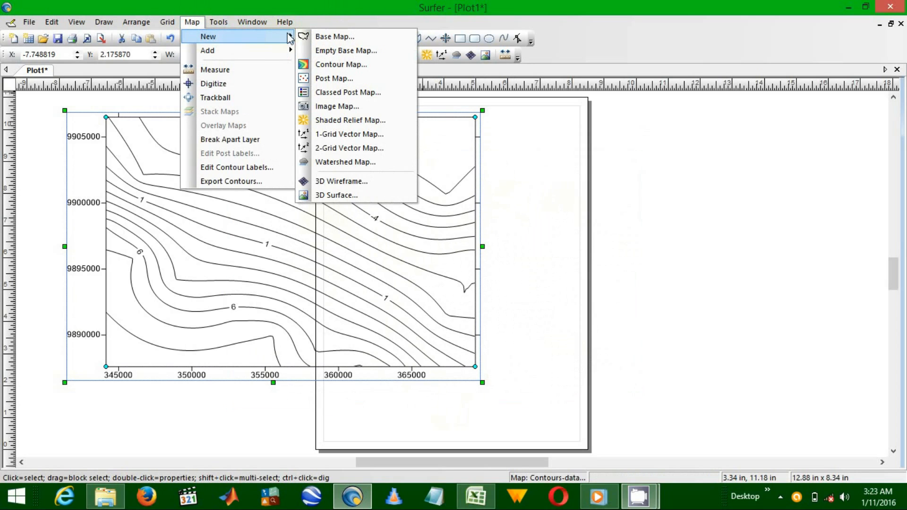
left_click(362, 203)
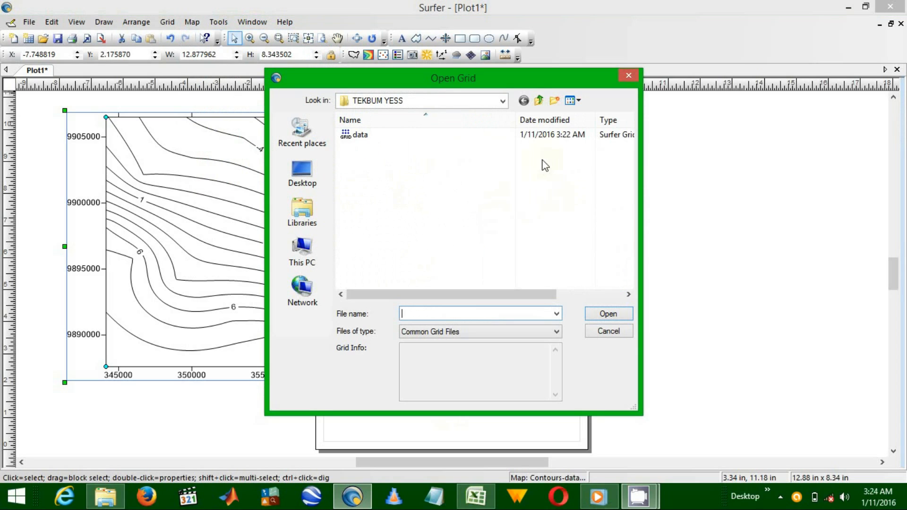
left_click(474, 136)
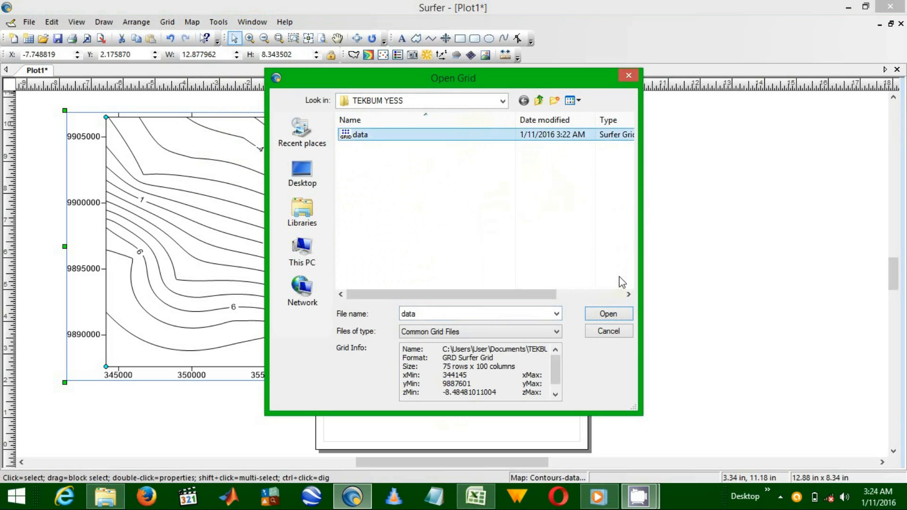
left_click(614, 312)
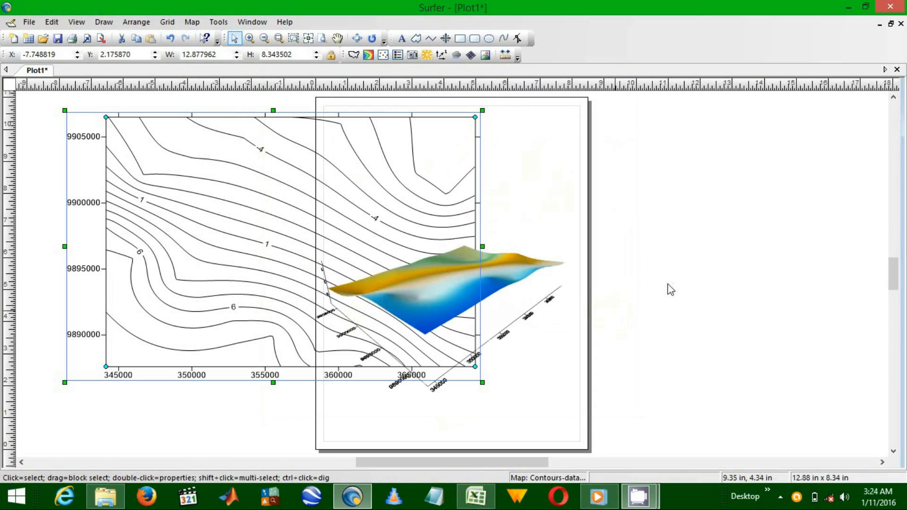
- Enlarge the 3D surface map to about 10.06 in wide by 7.89 in high
left_click(411, 300)
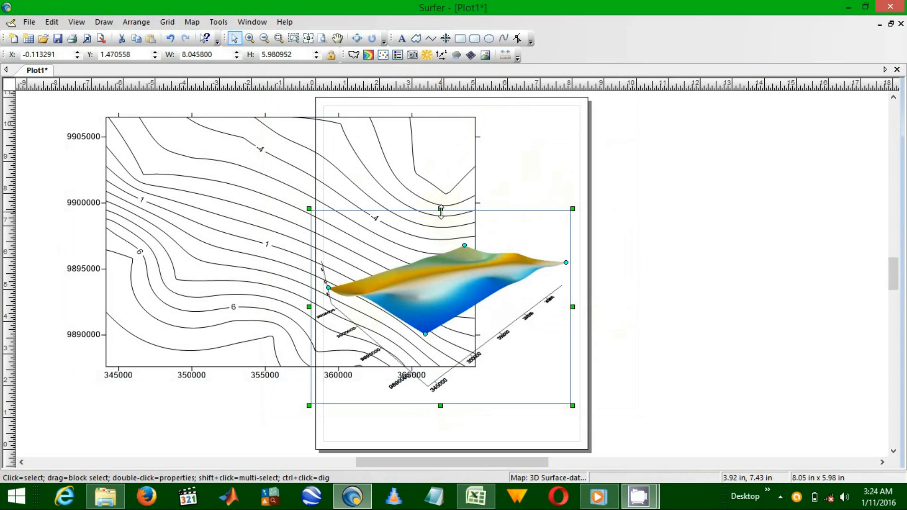
left_click_drag(441, 208, 436, 153)
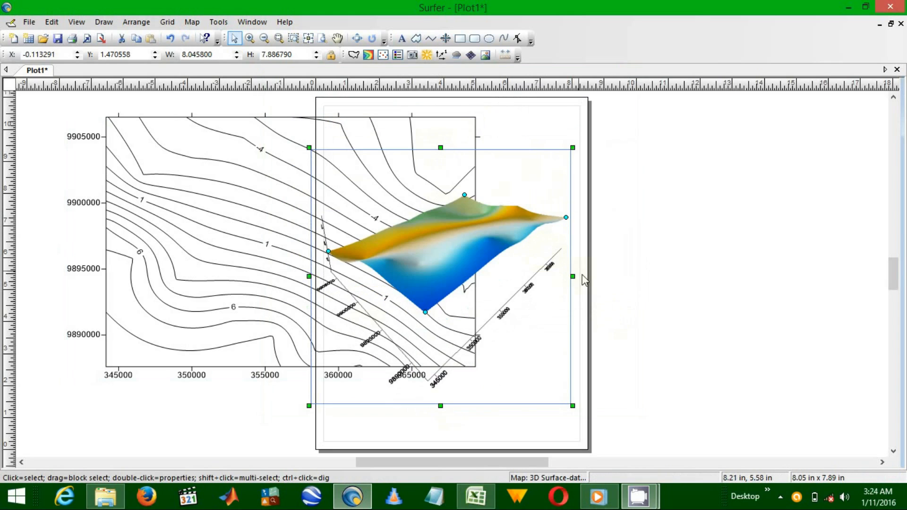
left_click_drag(572, 274, 641, 275)
left_click(543, 245)
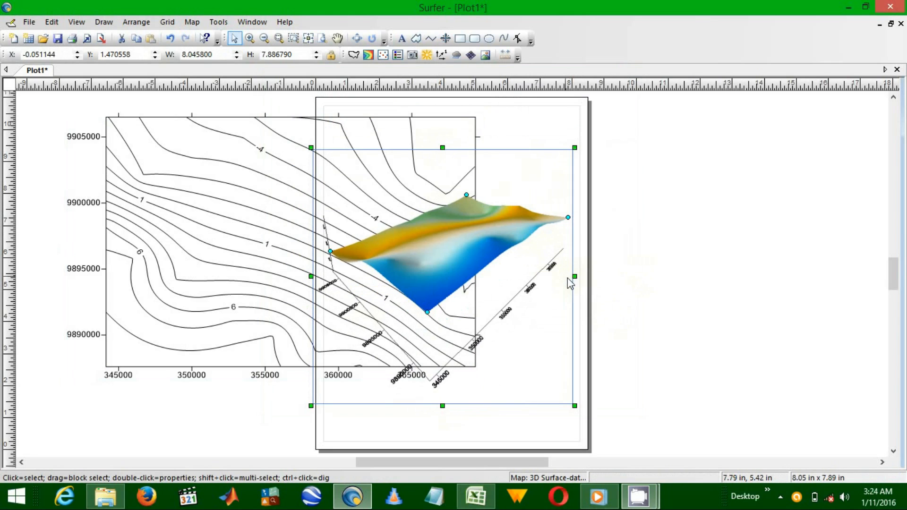
left_click_drag(573, 275, 649, 274)
left_click(534, 283)
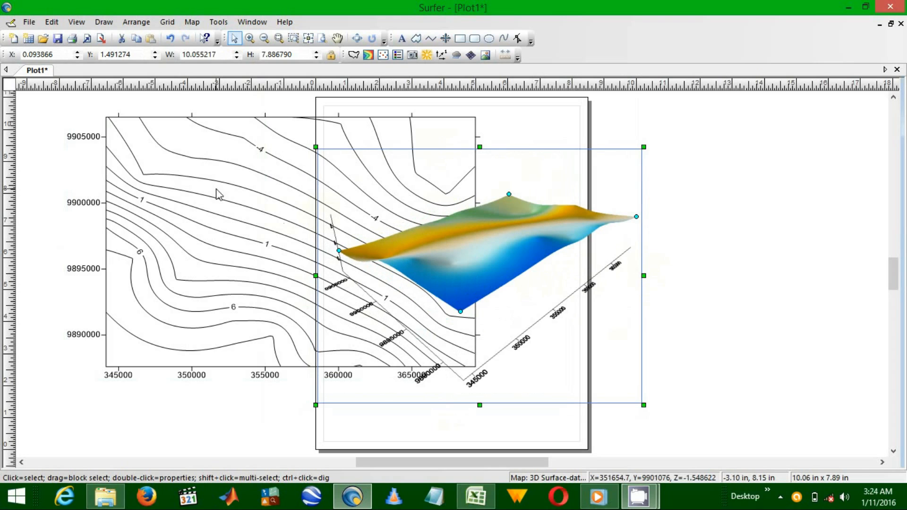
- Move the contour map onto the 3D surface map and overlay the two maps into a single map
left_click_drag(219, 190, 407, 201)
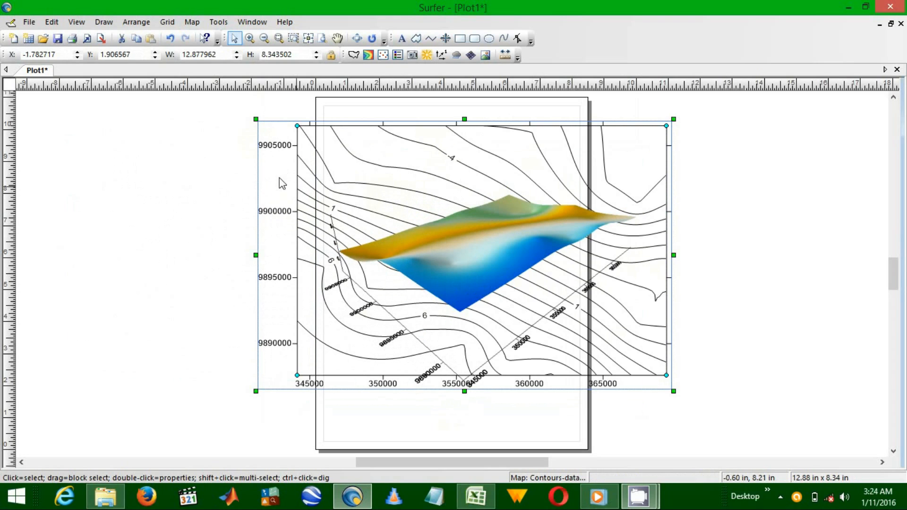
left_click_drag(218, 98, 766, 430)
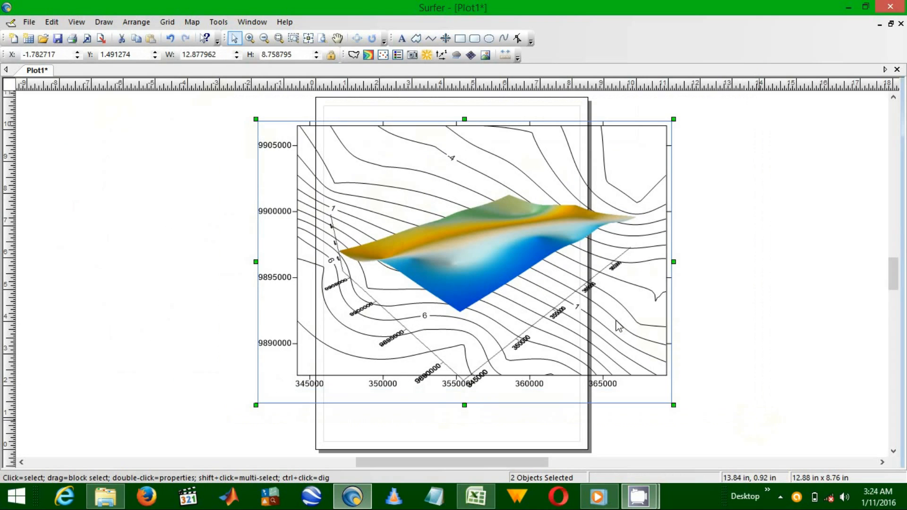
left_click(212, 111)
left_click_drag(211, 111, 721, 423)
right_click(407, 217)
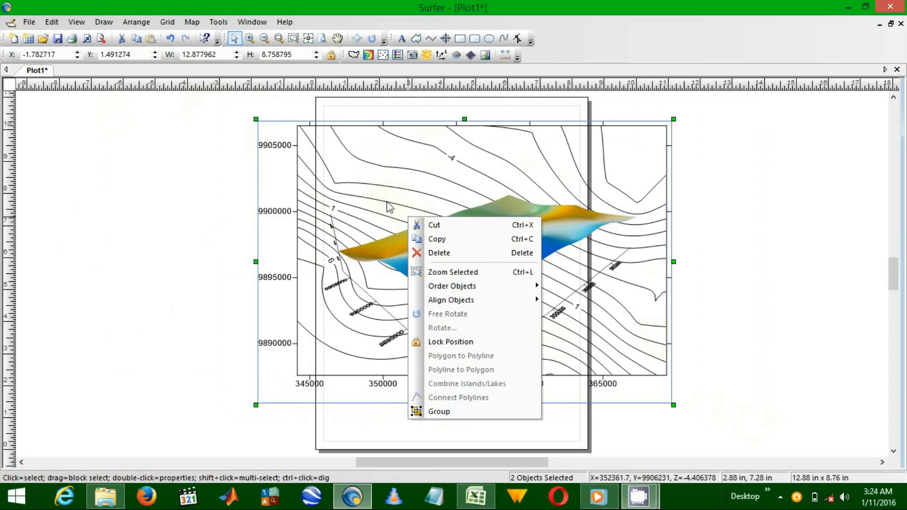
left_click(387, 203)
left_click_drag(259, 124, 719, 421)
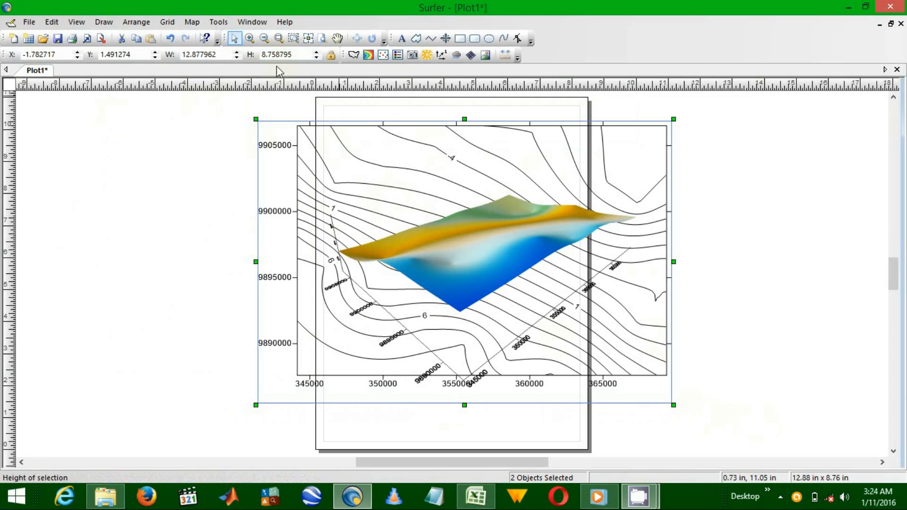
left_click(242, 110)
left_click_drag(244, 113, 768, 405)
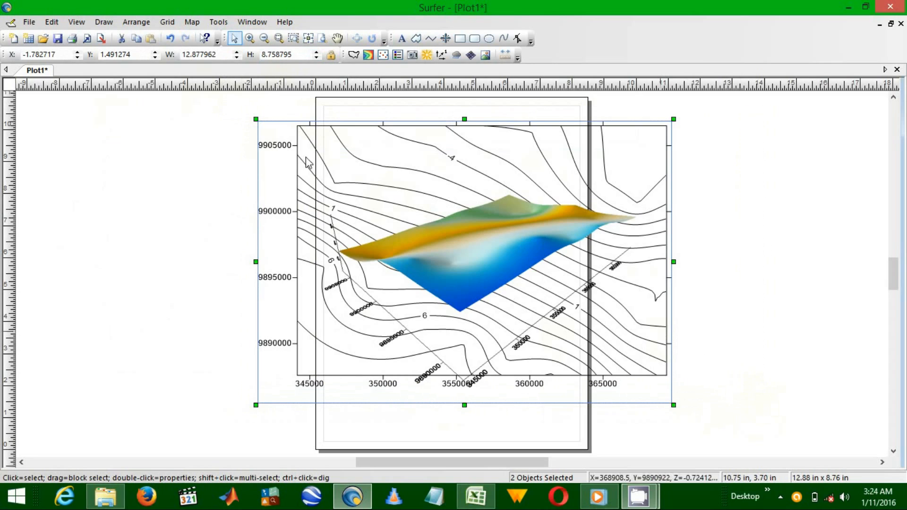
left_click(191, 22)
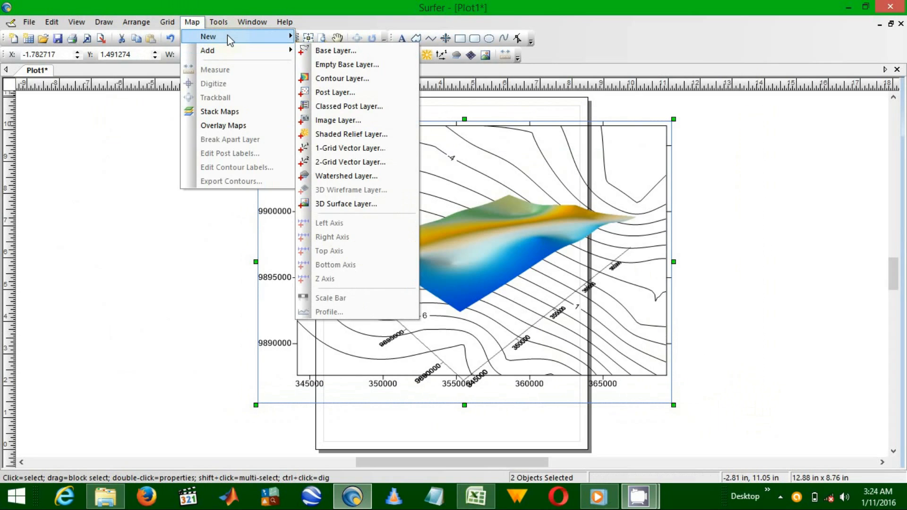
mouse_move(228, 36)
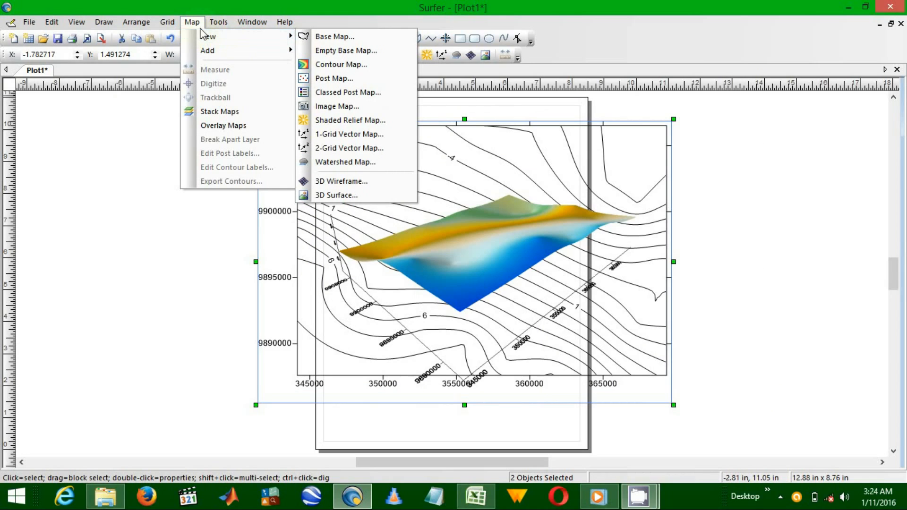
left_click(247, 125)
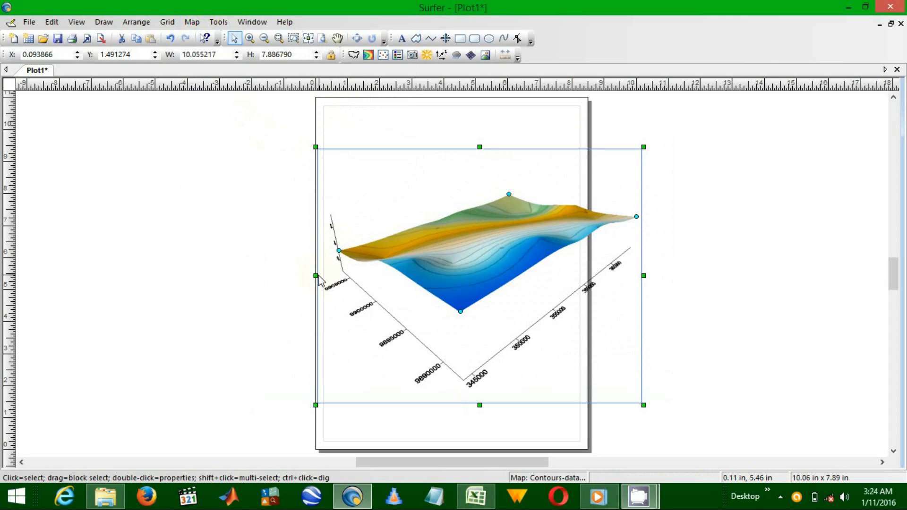
- Enlarge the overlaid surface and contour map to about 11.96 in wide by 8.74 in high
left_click_drag(319, 278, 258, 279)
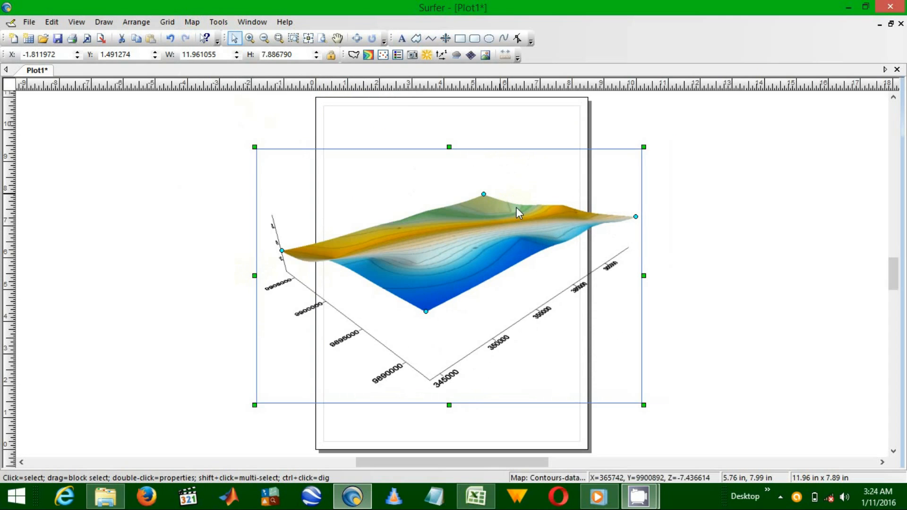
left_click_drag(449, 146, 449, 119)
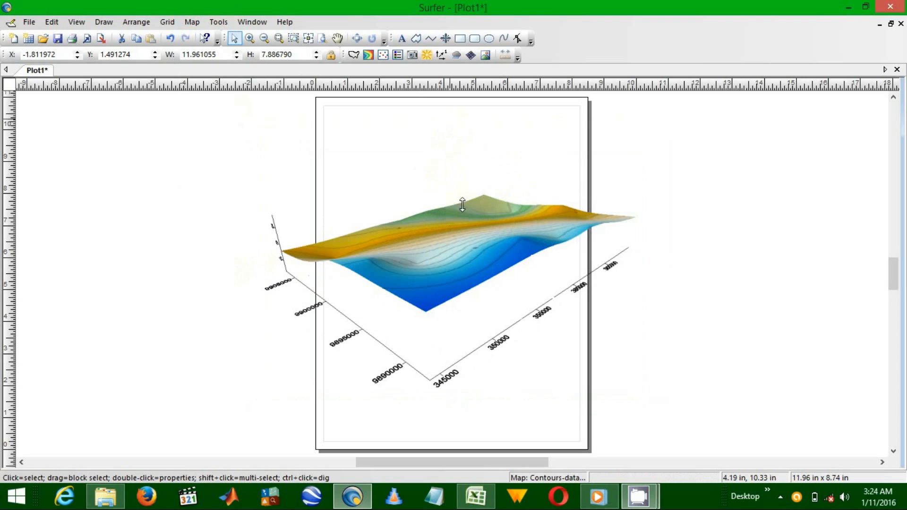
- Set the contour layer's fill colors to the LandSea preset, mapped from a minimum of -8.48481011 to a maximum of 8.930751889
double_click(435, 243)
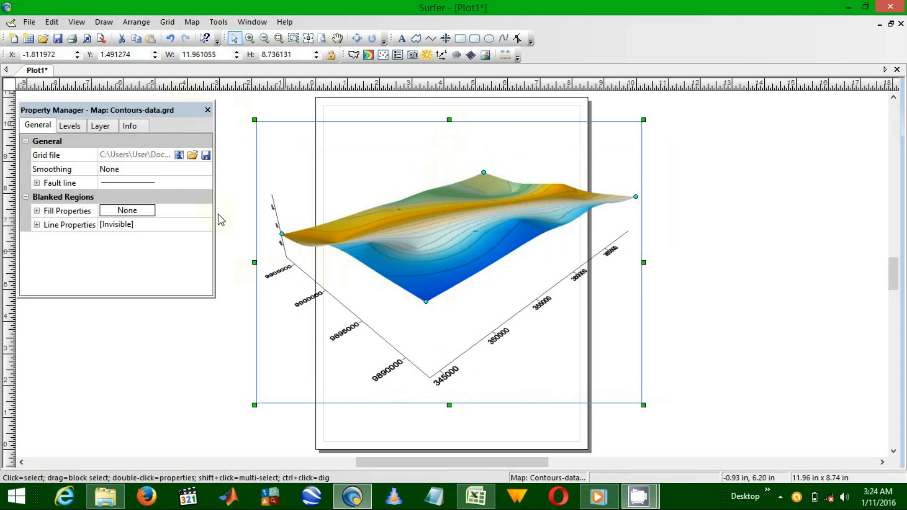
left_click(70, 126)
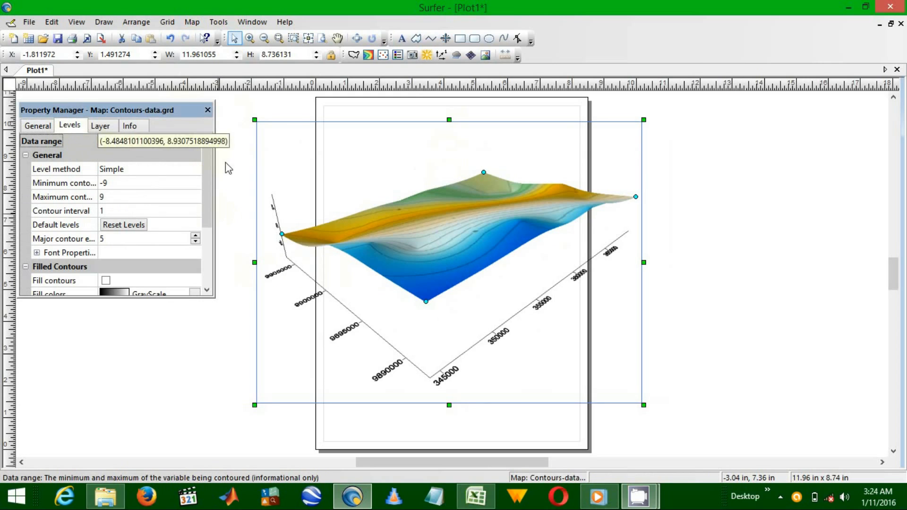
scroll(208, 157, "down", 3)
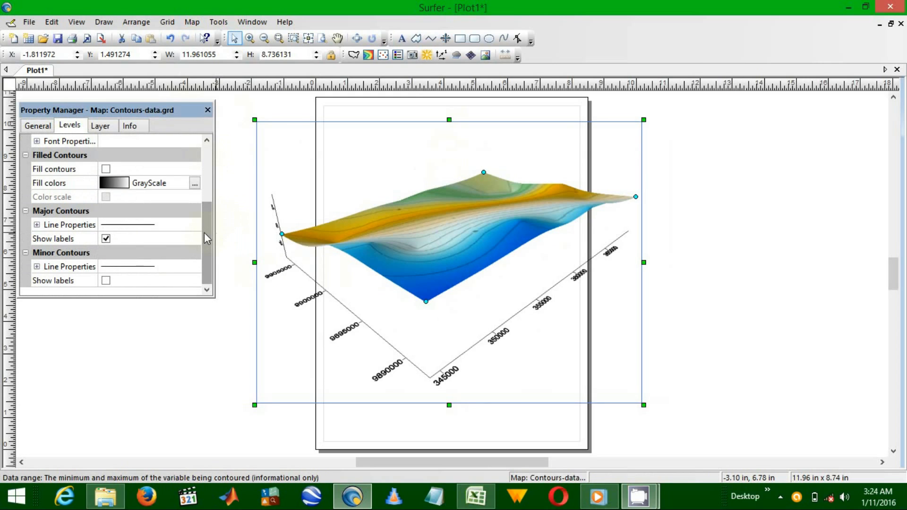
left_click_drag(207, 232, 198, 184)
scroll(207, 189, "down", 2)
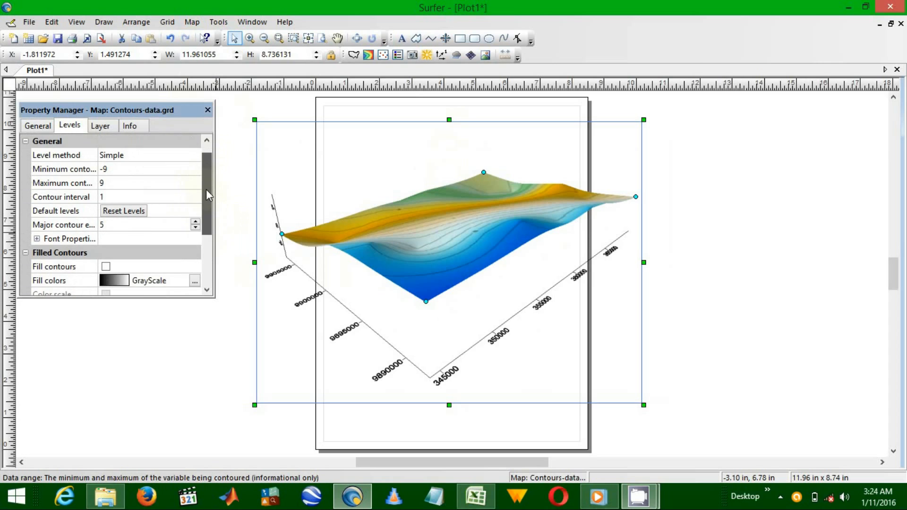
left_click(195, 239)
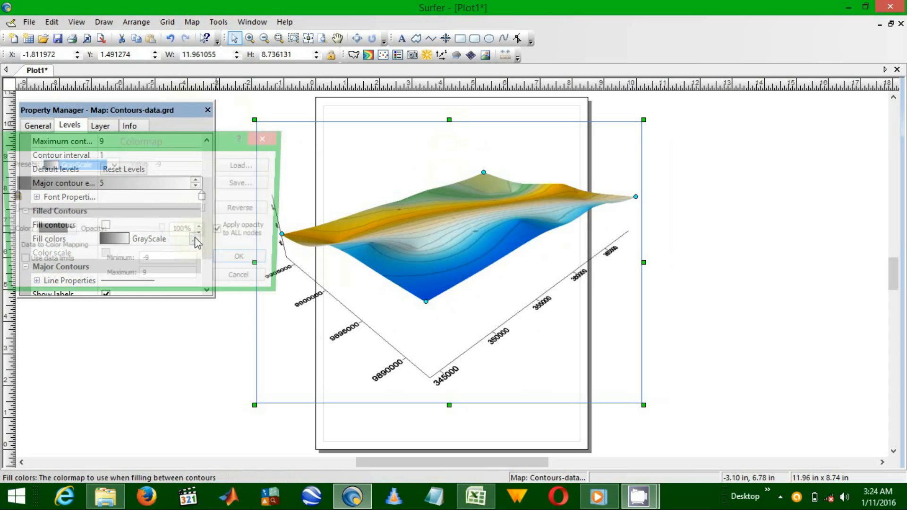
left_click(114, 165)
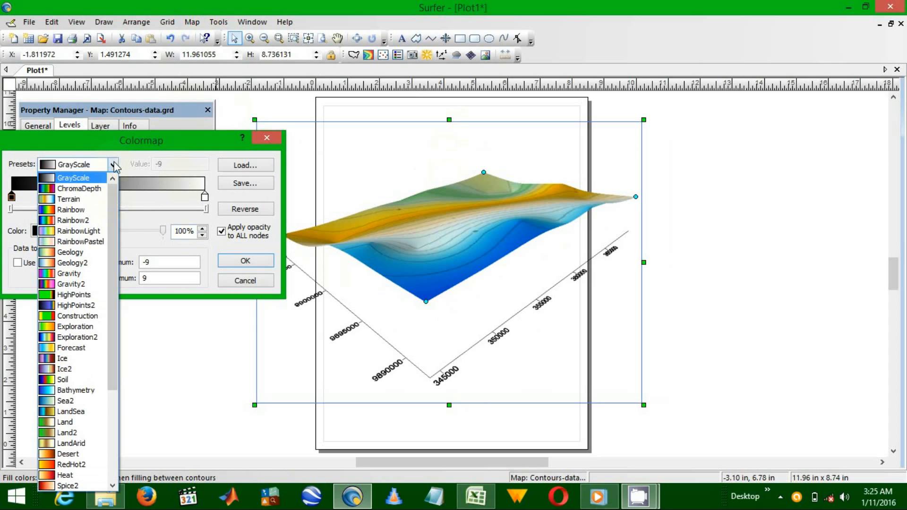
left_click_drag(115, 249, 123, 302)
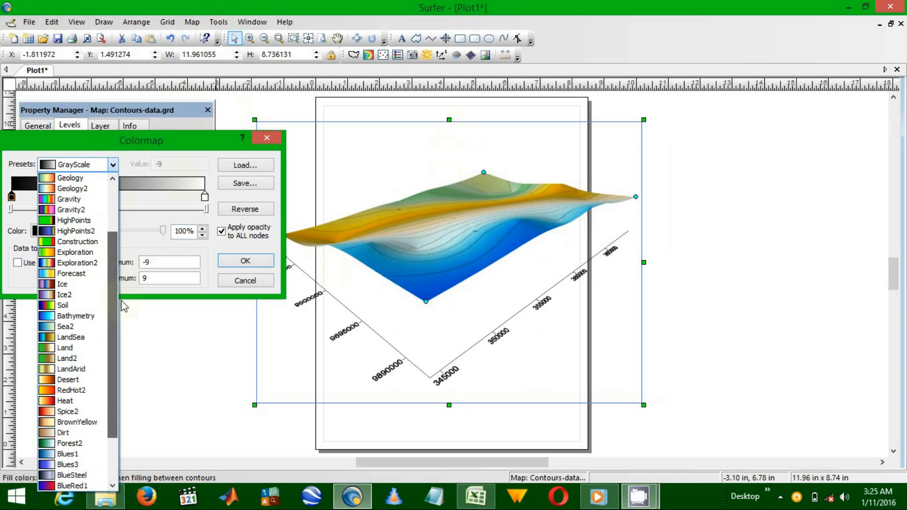
left_click(79, 340)
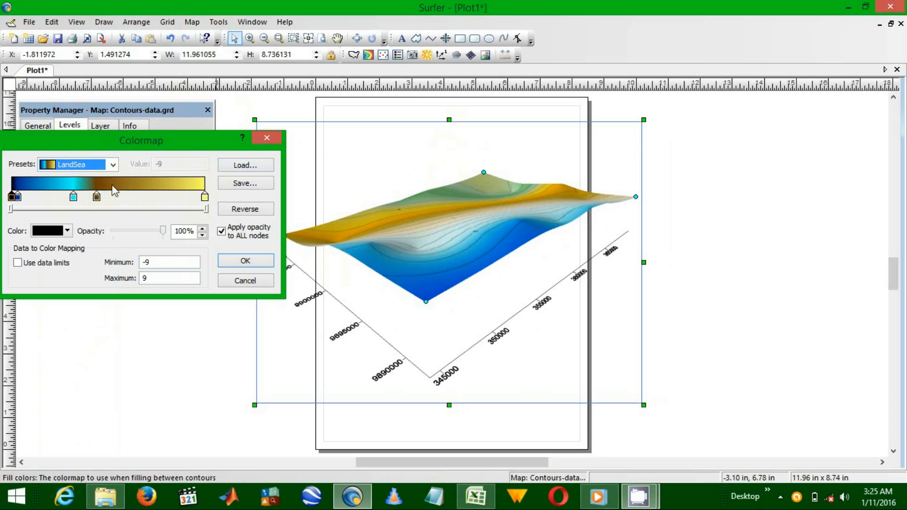
left_click(22, 263)
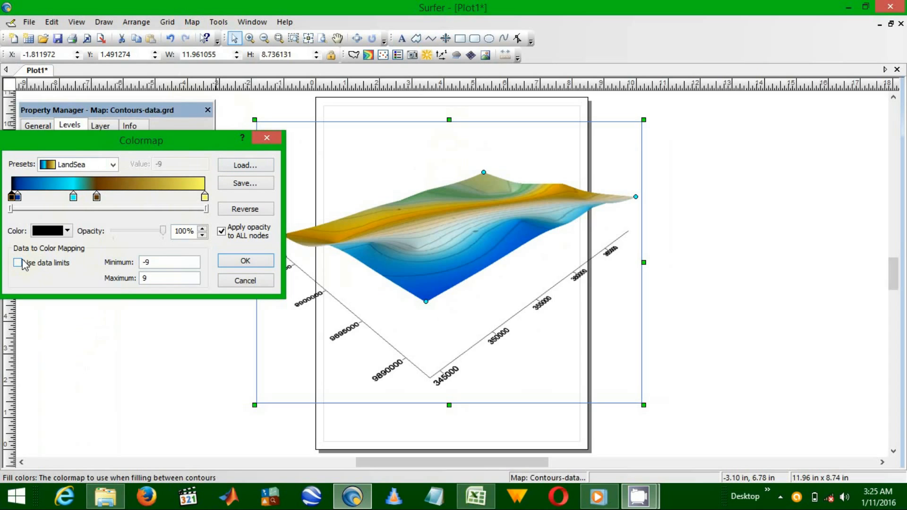
left_click(19, 263)
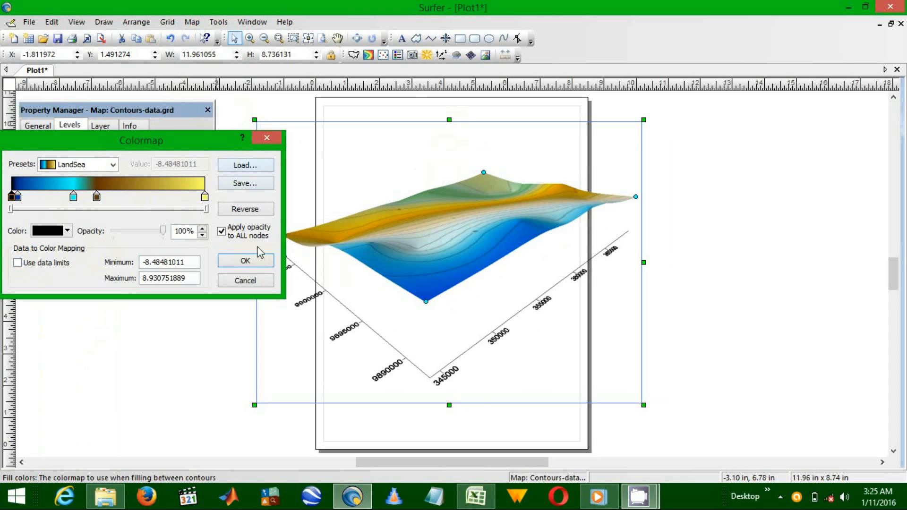
left_click(241, 260)
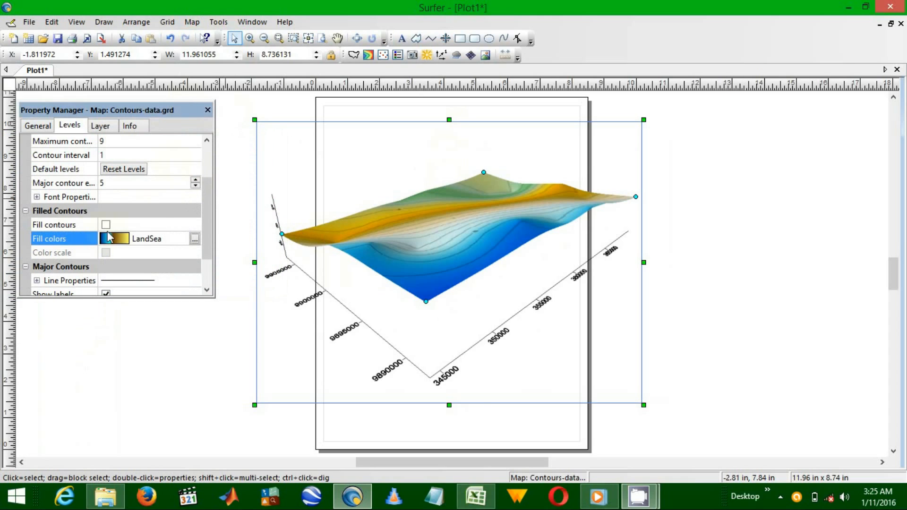
- Turn on filled contours and enable the use of data limits for the LandSea fill colors
left_click(106, 225)
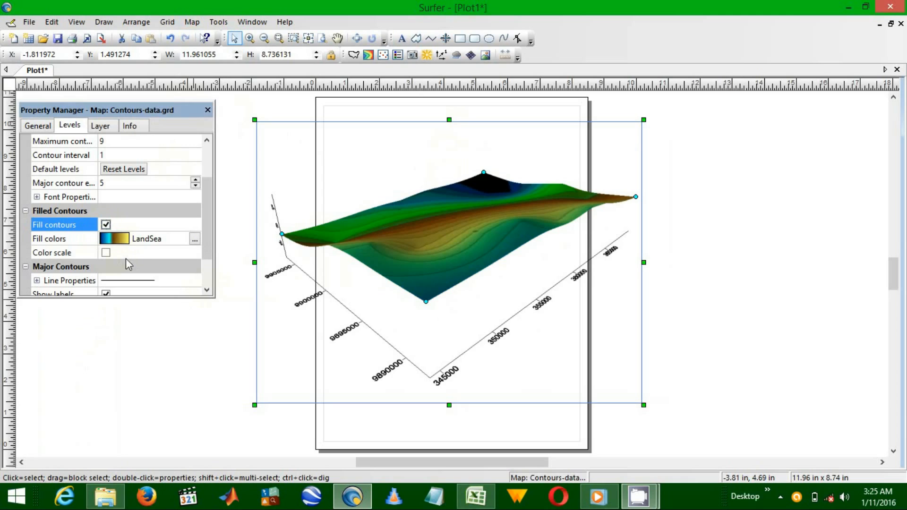
left_click(195, 240)
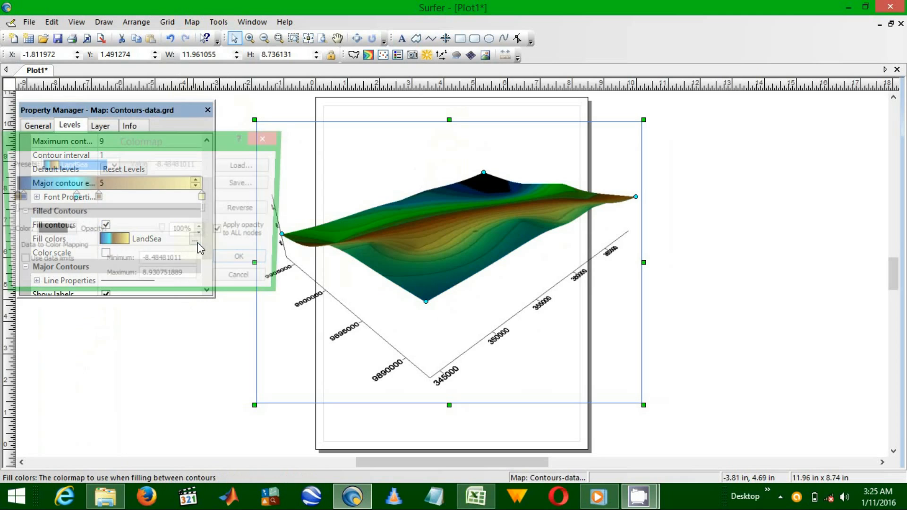
left_click(18, 262)
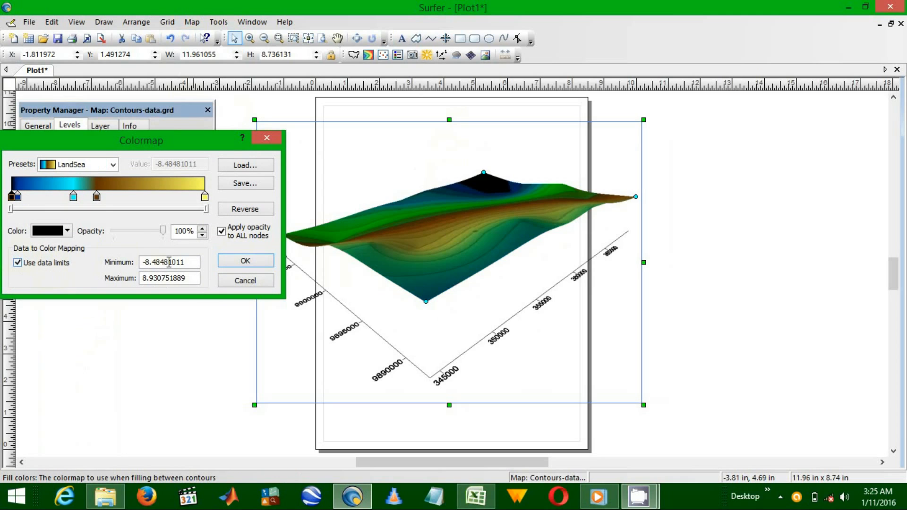
left_click(268, 261)
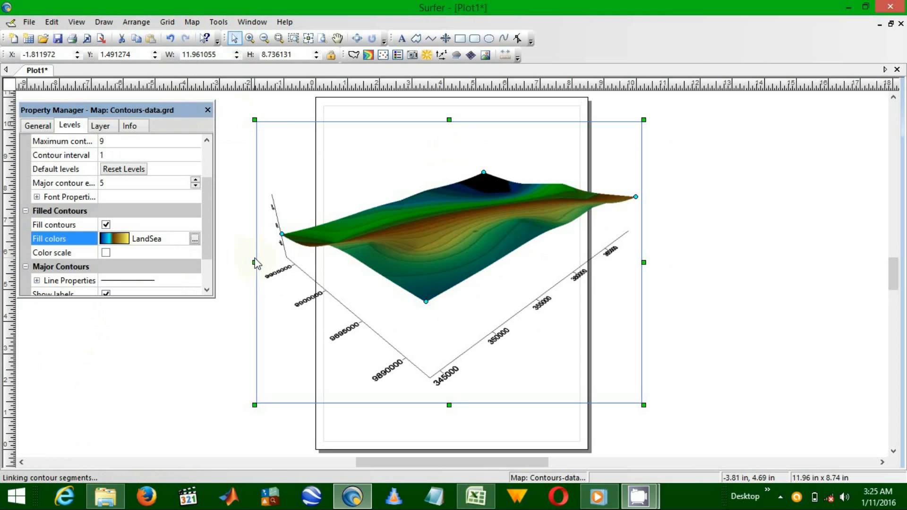
- Show the color scale for the filled contours and close the contour layer's properties
left_click(106, 225)
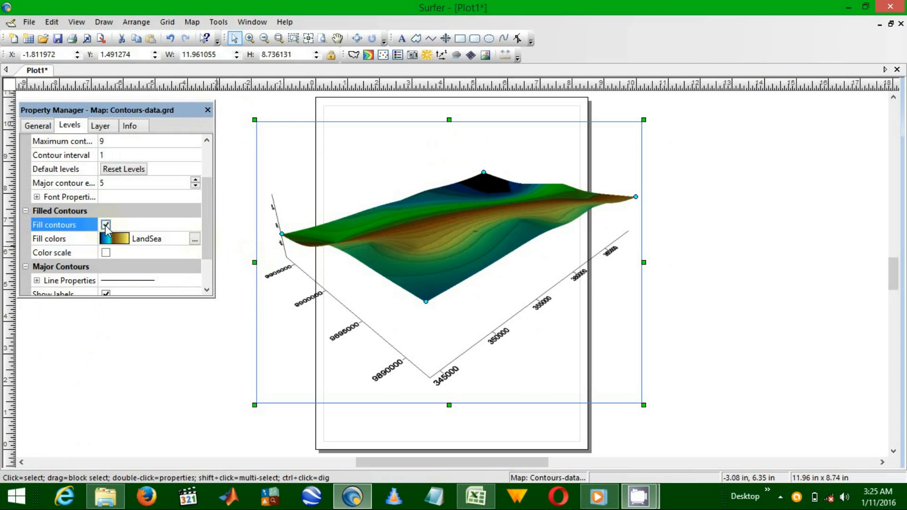
left_click(105, 225)
left_click(106, 253)
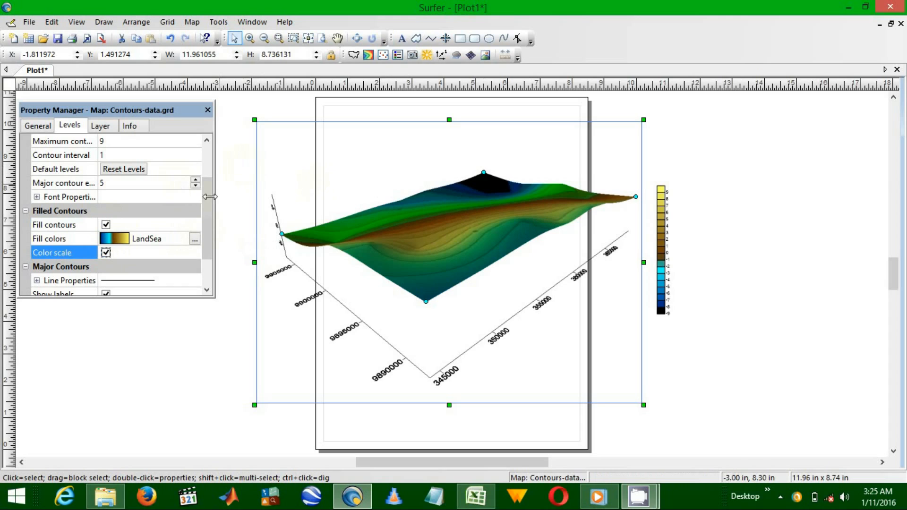
left_click_drag(208, 230, 222, 182)
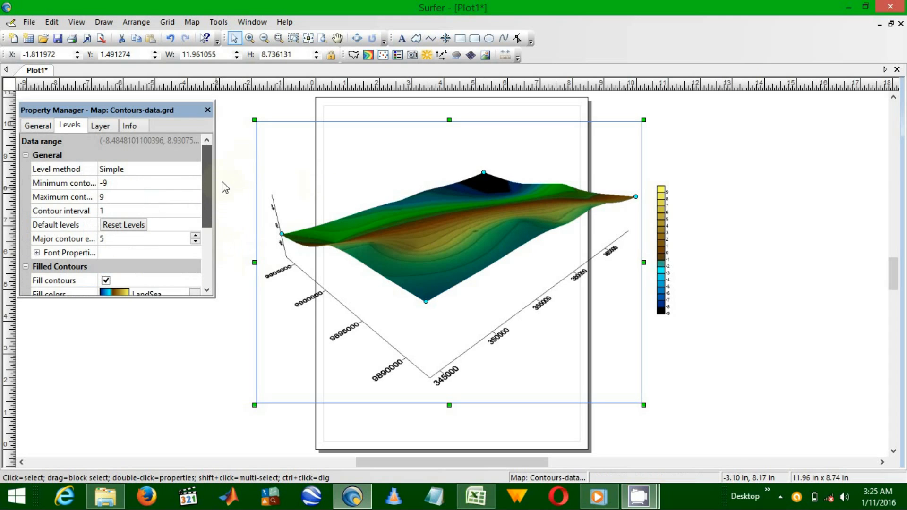
left_click(100, 126)
left_click(42, 125)
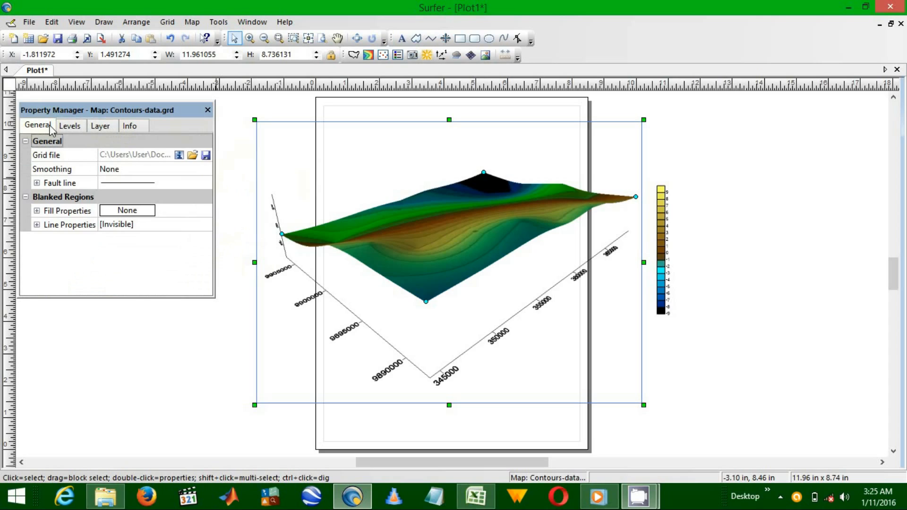
left_click(208, 112)
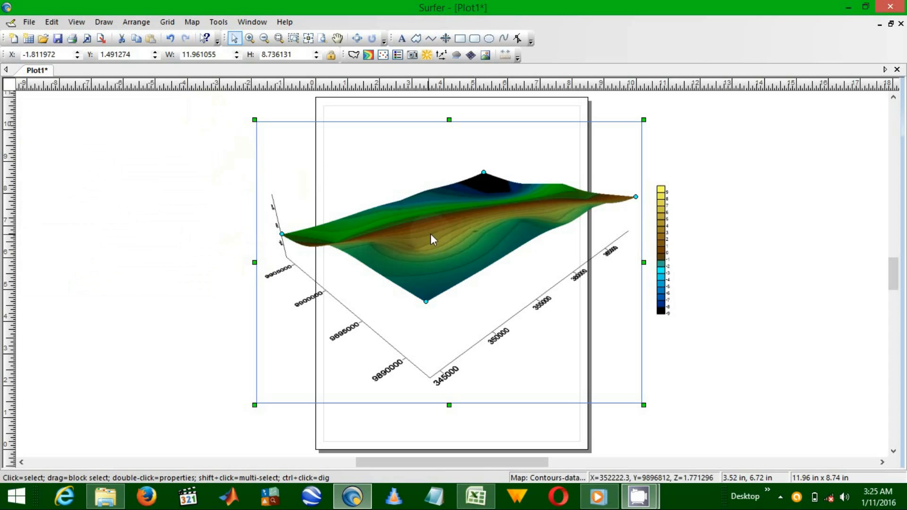
- Move the overlaid map left to X about -8.52 in and place the color scale beside it at X about 4.41 in
left_click_drag(430, 234, 214, 232)
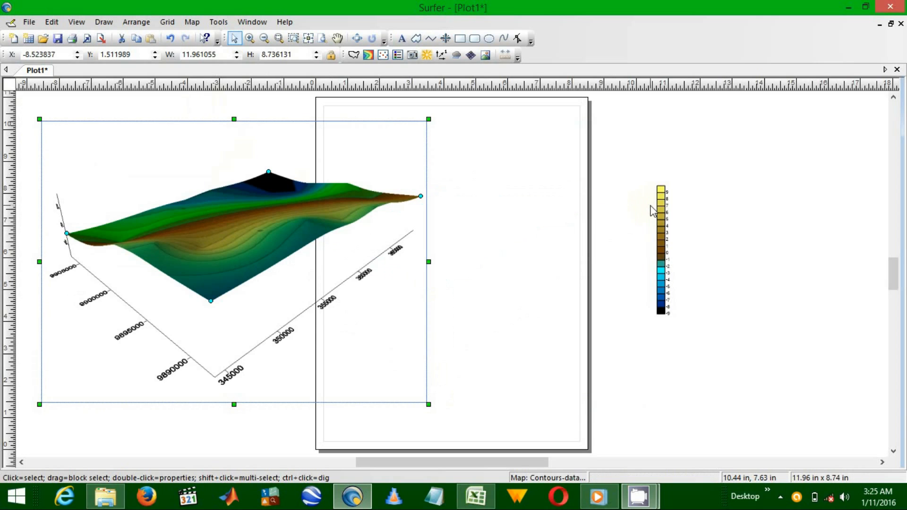
left_click(661, 208)
left_click_drag(520, 232, 463, 233)
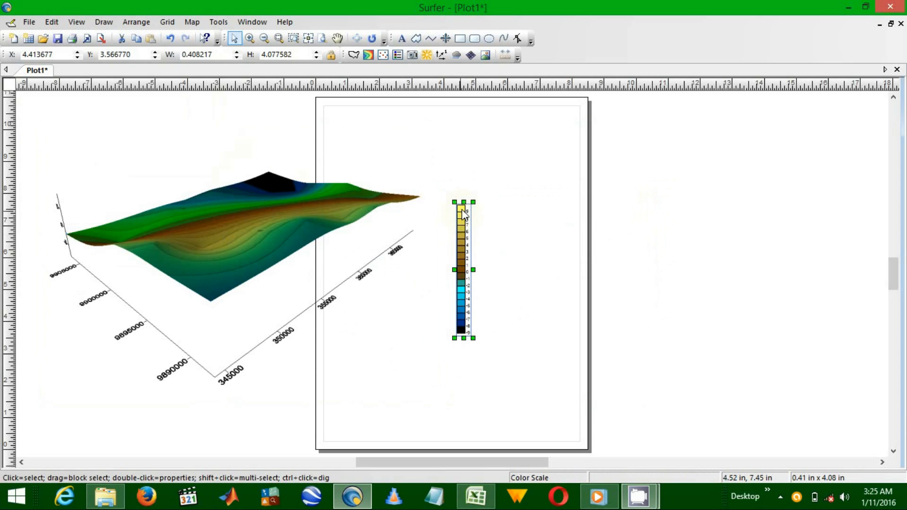
- Stretch the color scale vertically to about 8.05 in high and deselect it
left_click_drag(461, 200, 458, 145)
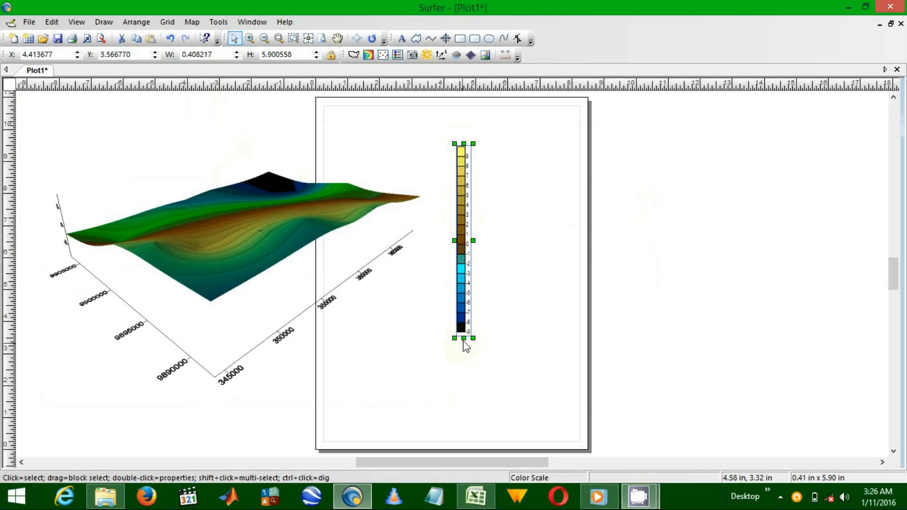
left_click_drag(466, 339, 473, 410)
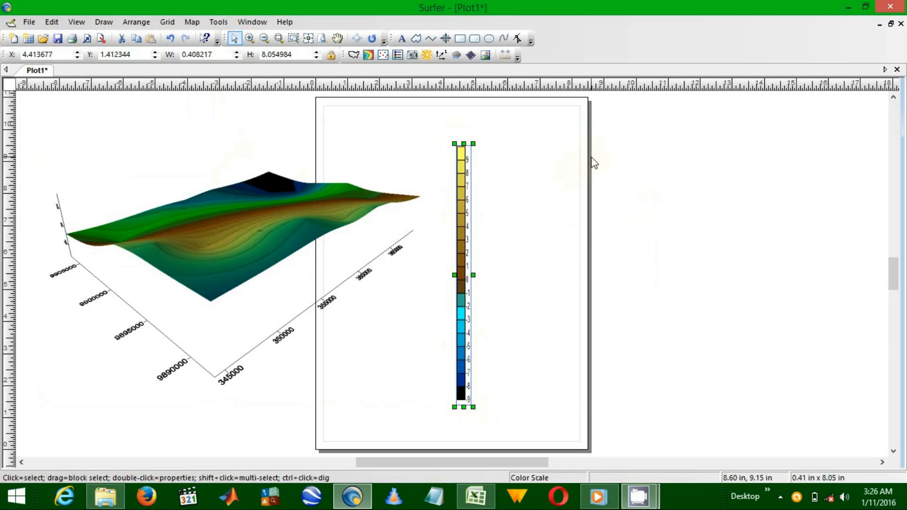
left_click(498, 140)
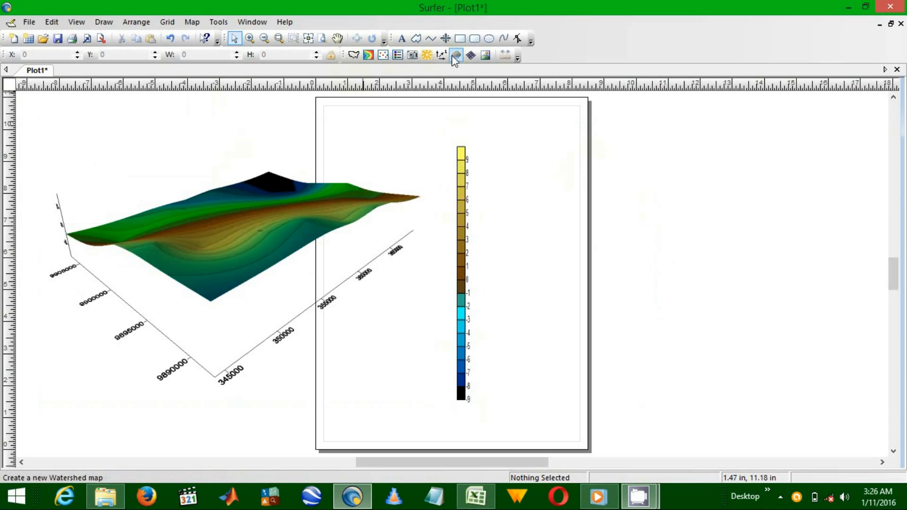
- Create a new 3D wireframe map from the "data" grid file in the TEKBUM YESS folder
left_click(195, 23)
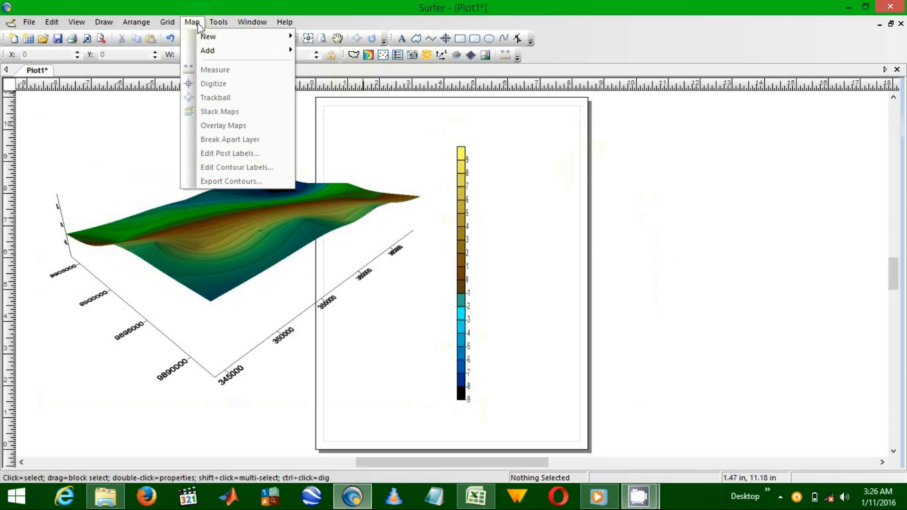
mouse_move(216, 39)
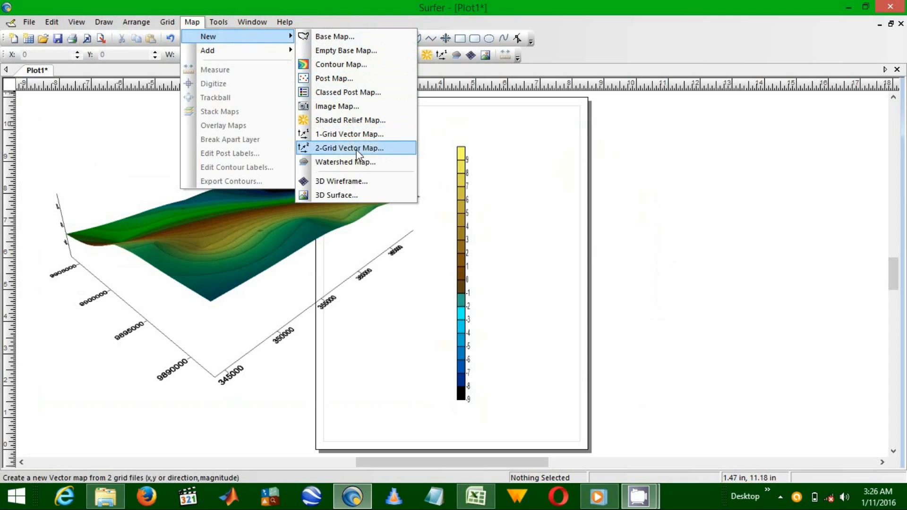
left_click(338, 183)
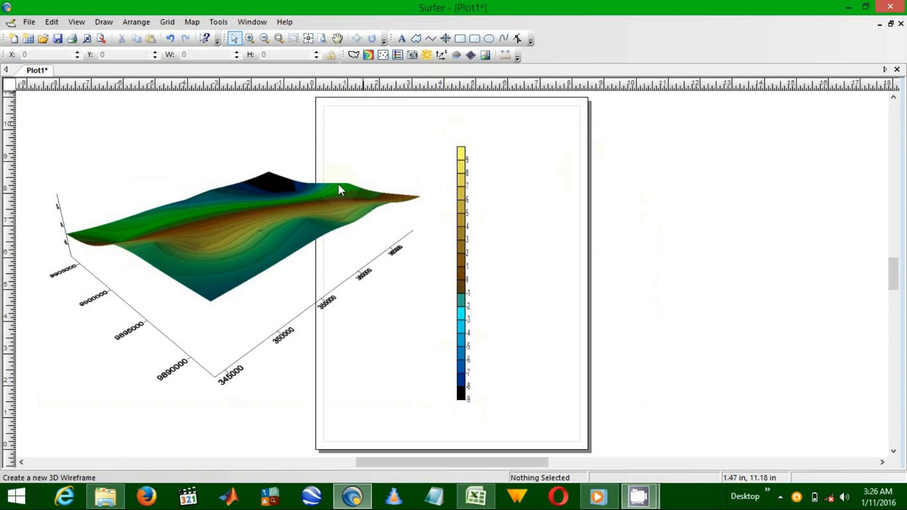
left_click(415, 135)
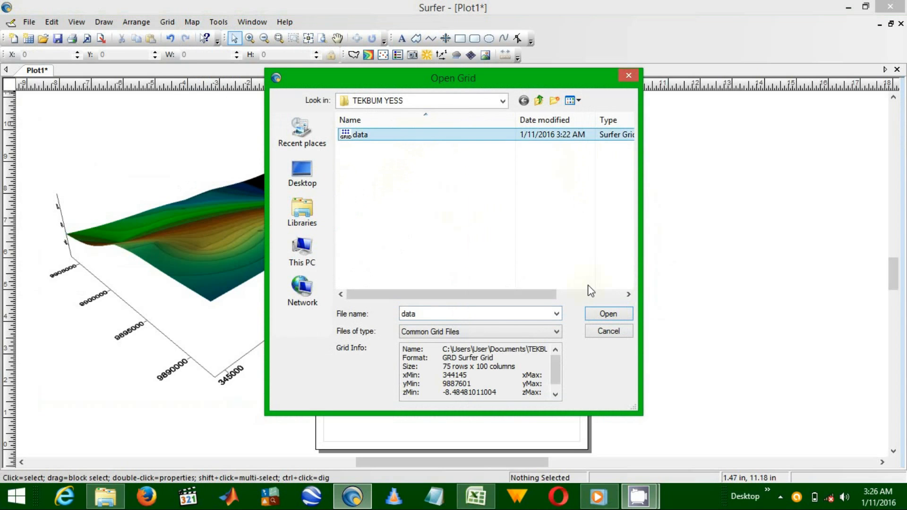
left_click(614, 315)
- Move the 3D wireframe map to the right of the color scale and enlarge it to about 10.45 in wide by 8.09 in high
left_click(478, 267)
left_click_drag(478, 267, 669, 256)
left_click_drag(631, 147, 630, 142)
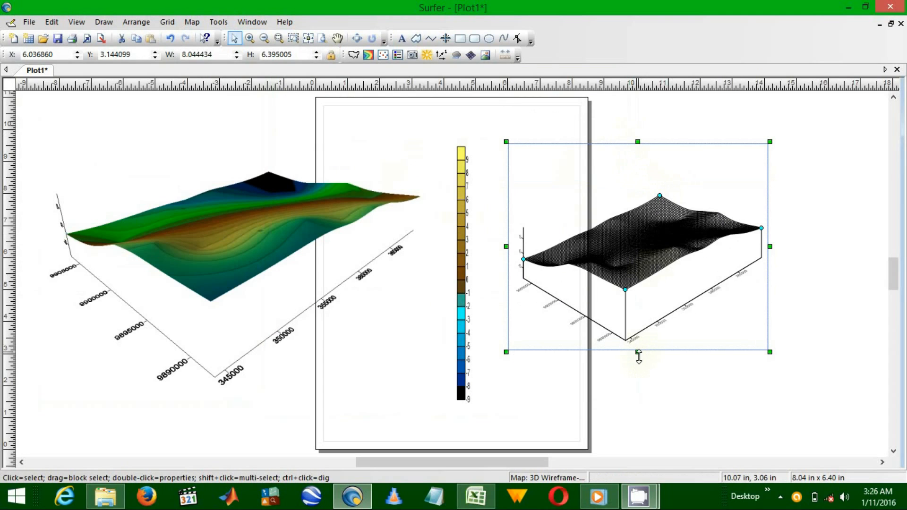
left_click_drag(639, 352, 643, 407)
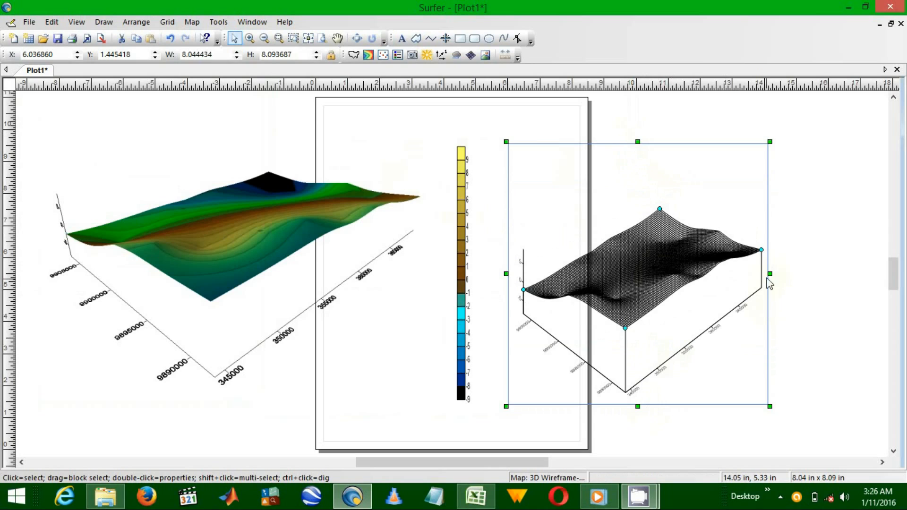
left_click_drag(770, 274, 849, 270)
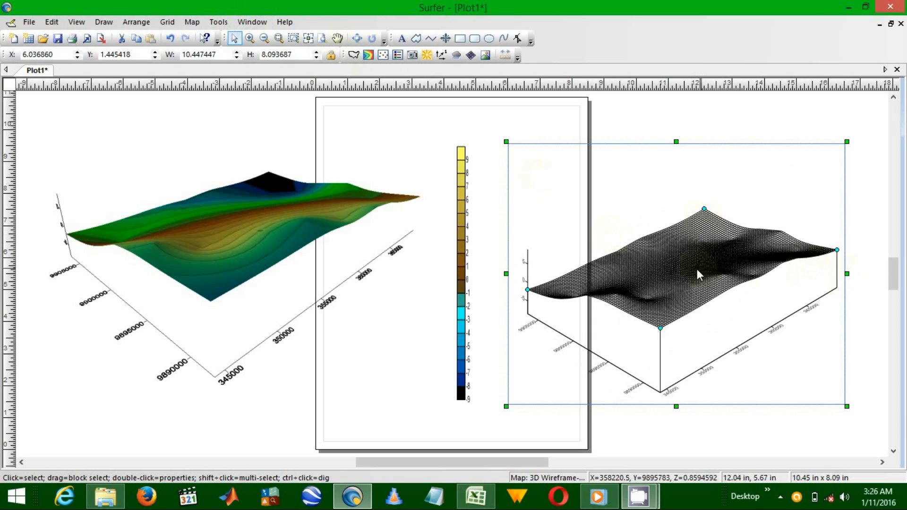
- Shift the color scale to X about 4.23 in and the wireframe map to X about 5.62 in, Y about 2.23 in
mouse_move(663, 283)
left_mouse_down()
mouse_move(661, 269)
mouse_move(671, 283)
mouse_move(657, 285)
left_mouse_up()
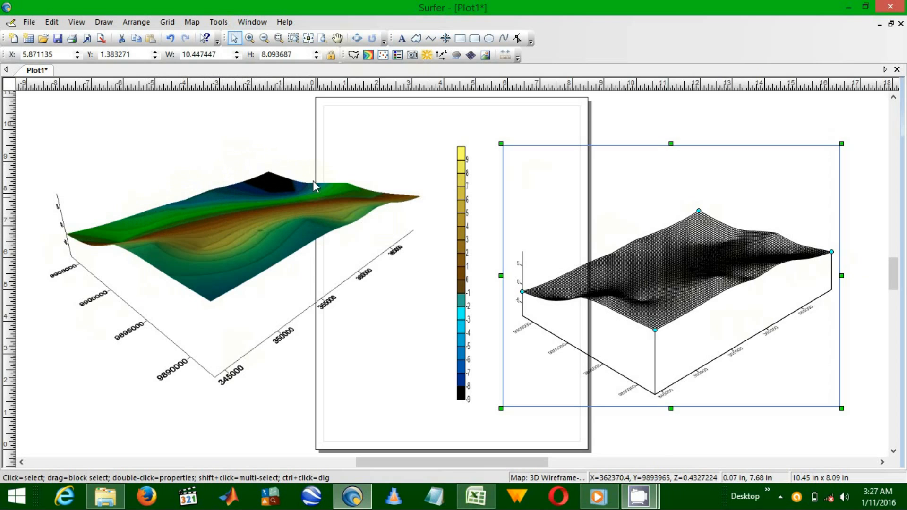
left_click_drag(461, 226, 454, 222)
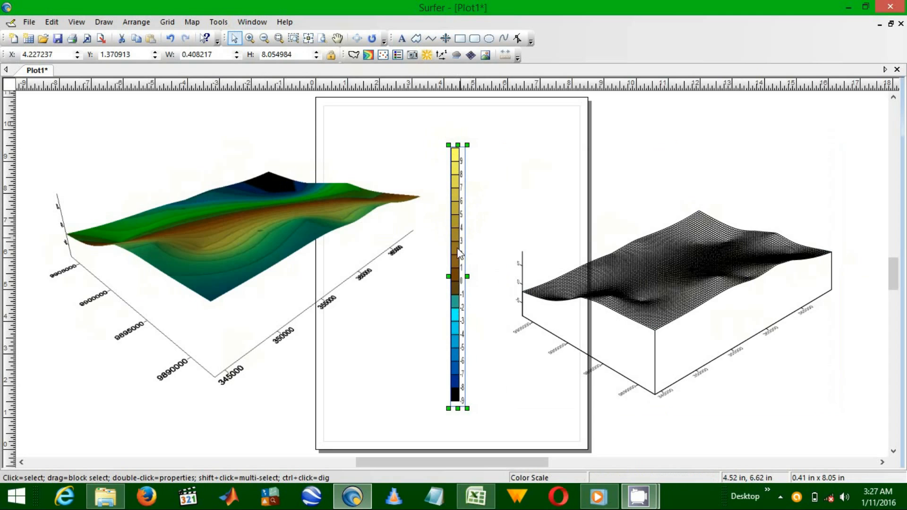
left_click(664, 280)
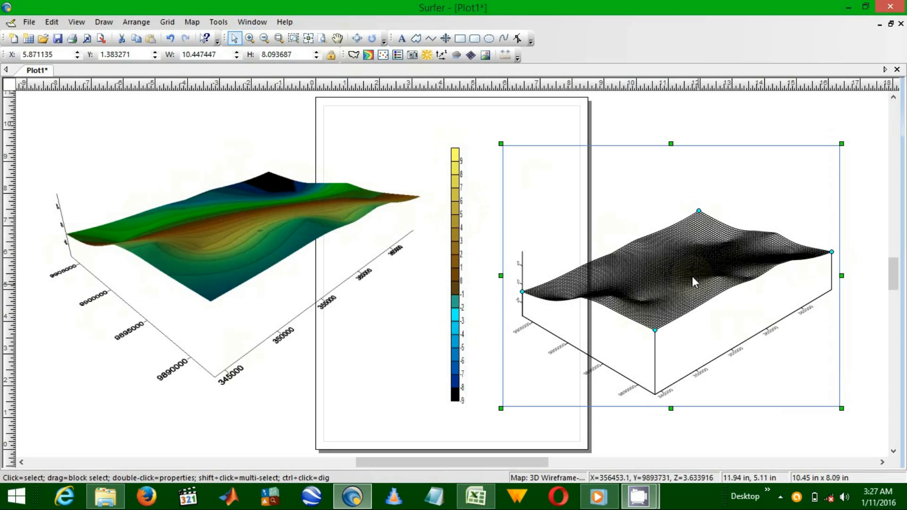
left_click_drag(693, 276, 685, 250)
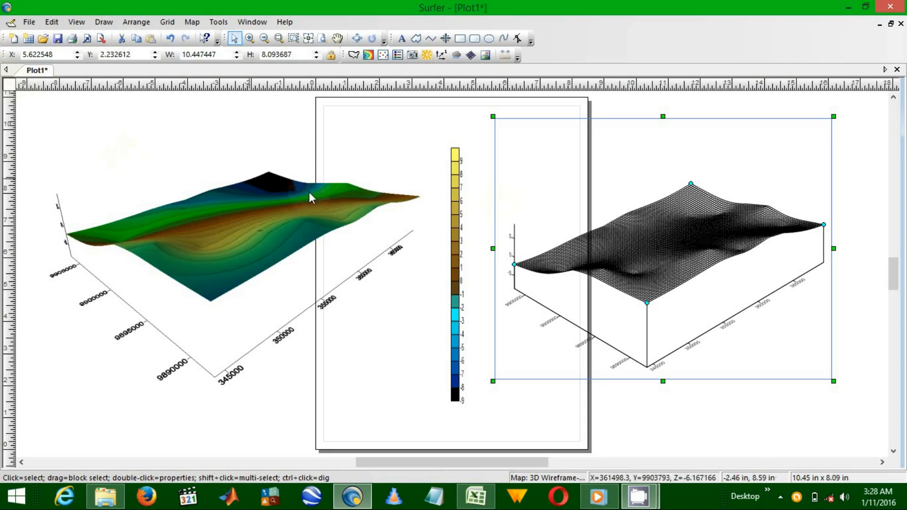
mouse_move(891, 284)
left_mouse_down()
mouse_move(885, 257)
mouse_move(896, 281)
left_mouse_up()
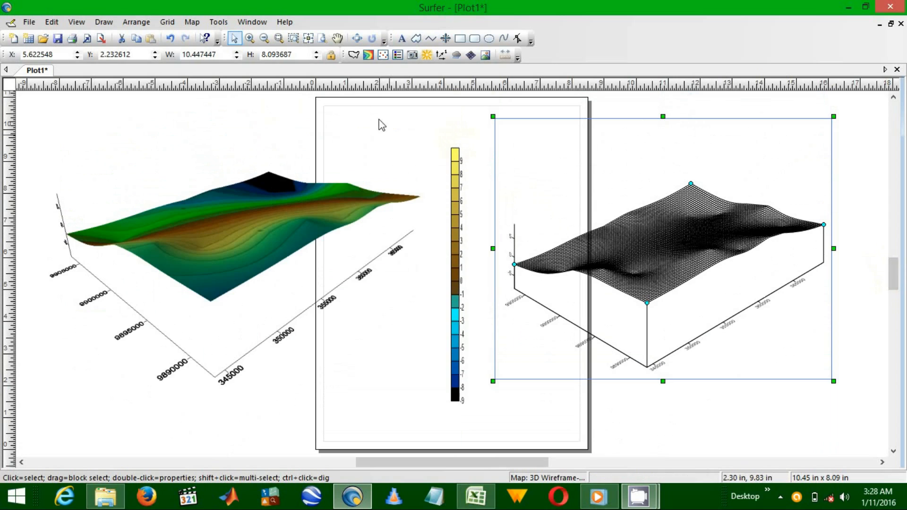